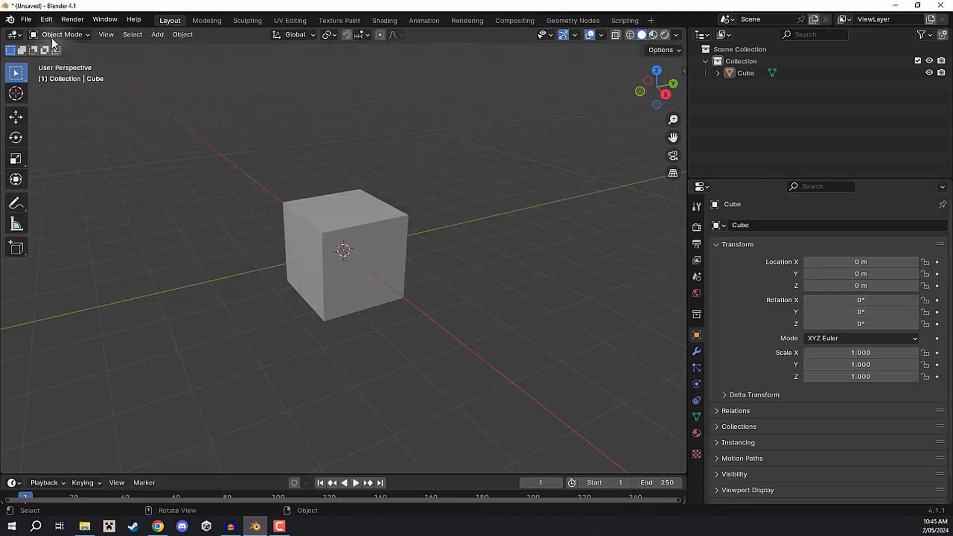
left_click(76, 36)
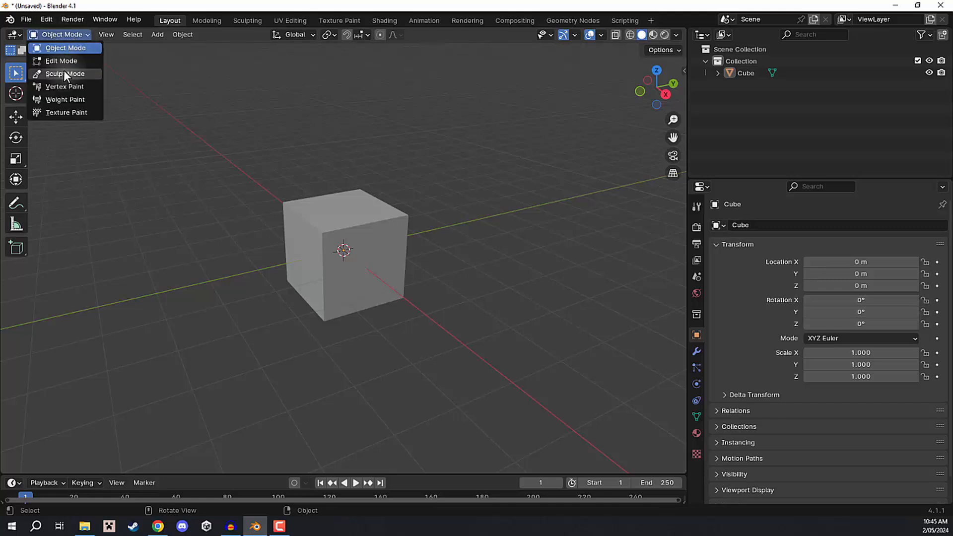
left_click(67, 134)
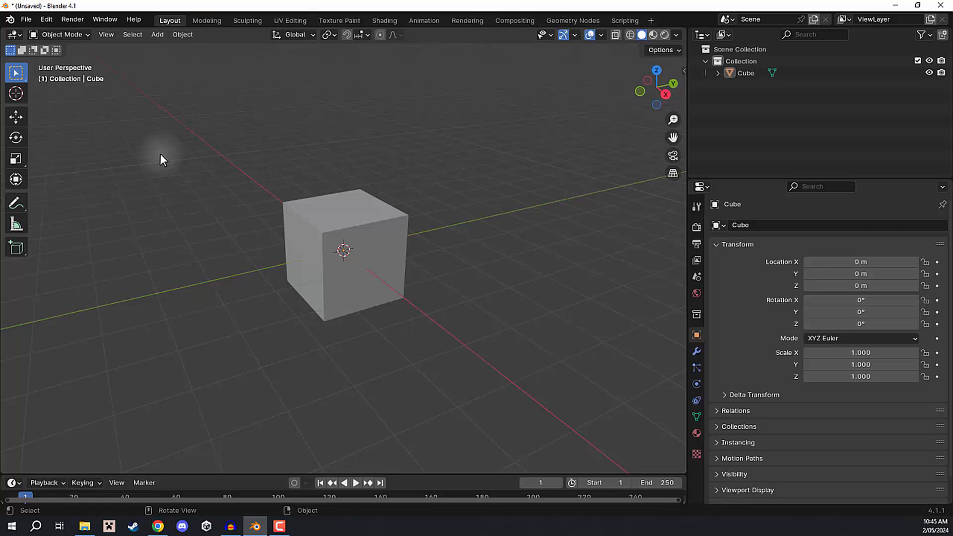
Step: Try to move the whole cube freely in Object Mode
left_click(332, 217)
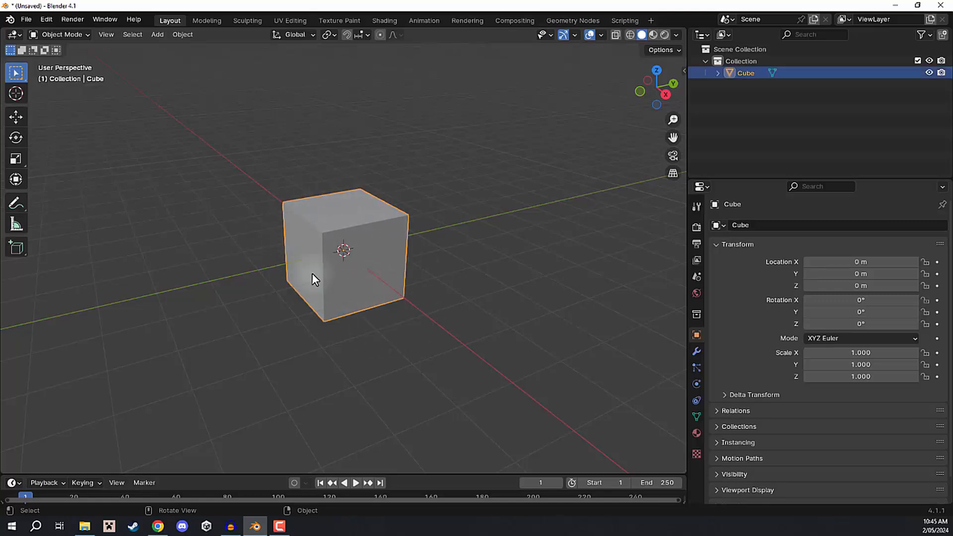
key("g")
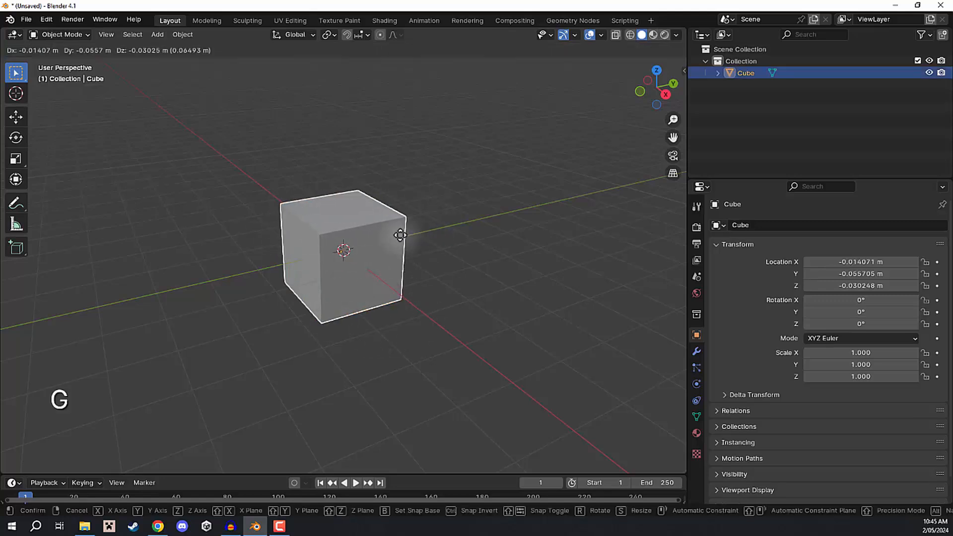
right_click(437, 209)
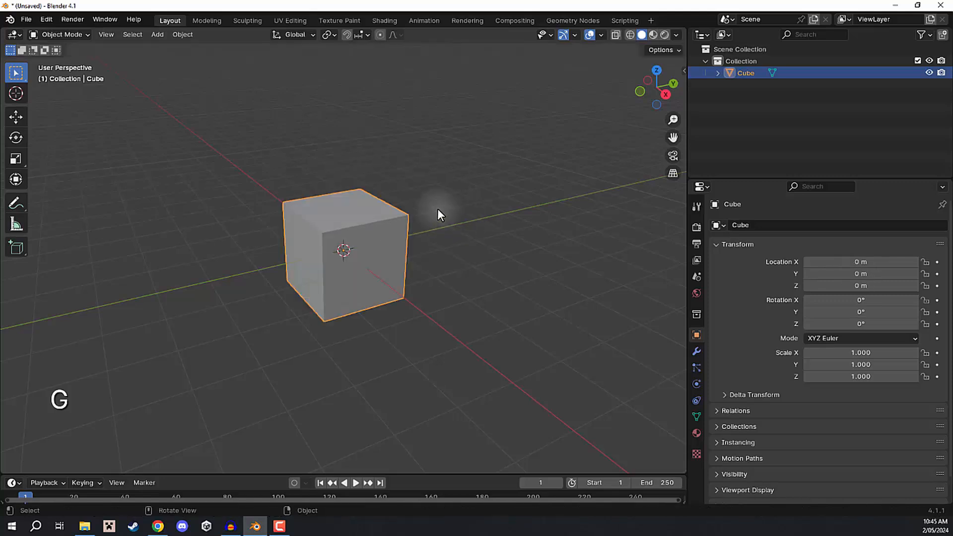
left_click(464, 212)
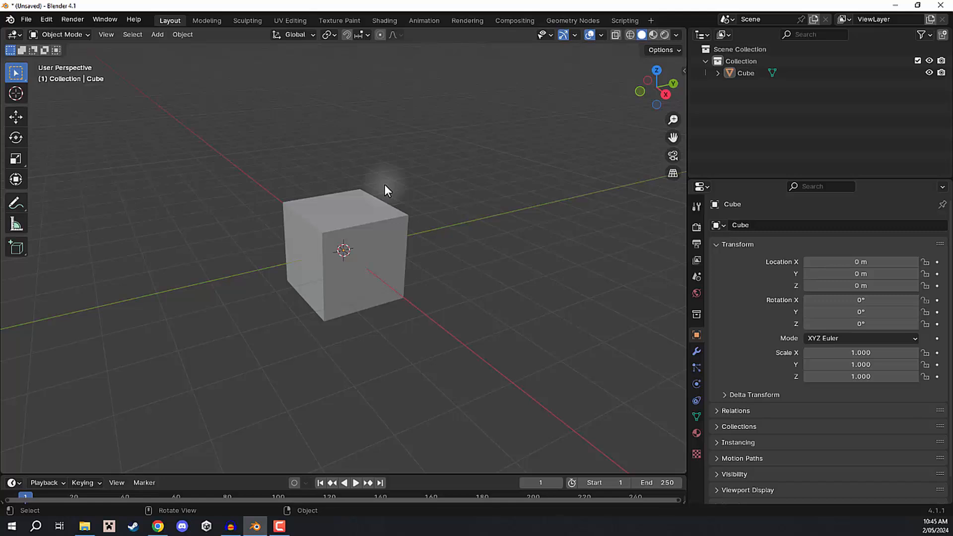
Step: Switch the cube to Edit Mode and clear the selection of its geometry
left_click(364, 206)
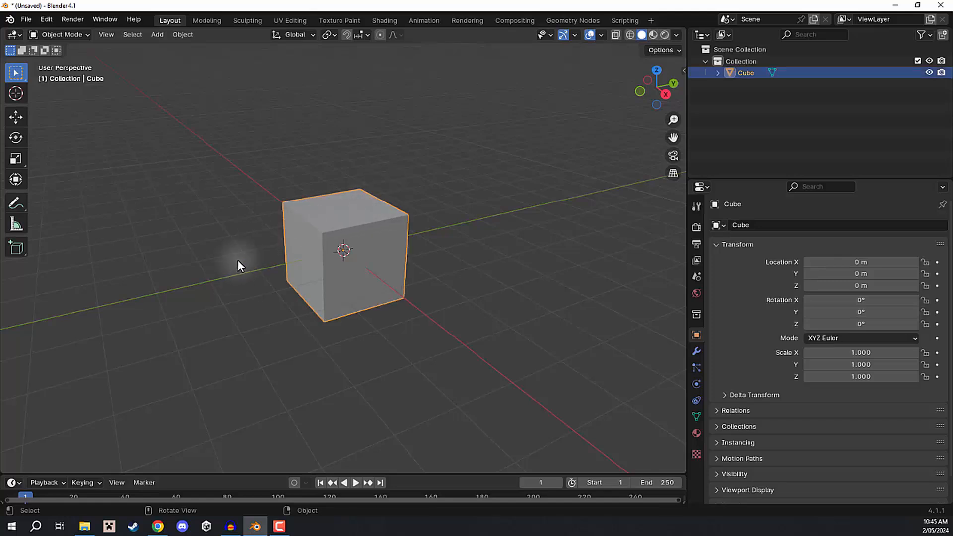
left_click(56, 36)
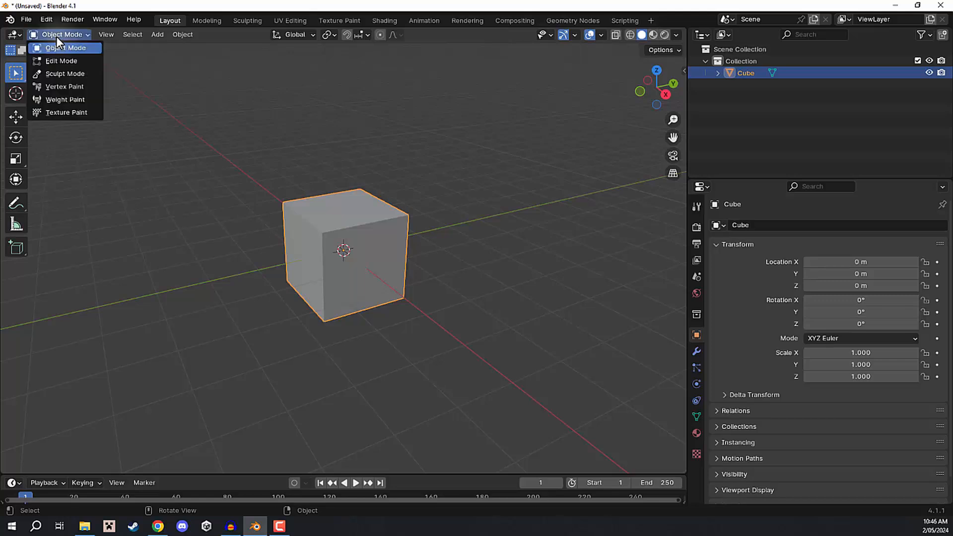
left_click(52, 60)
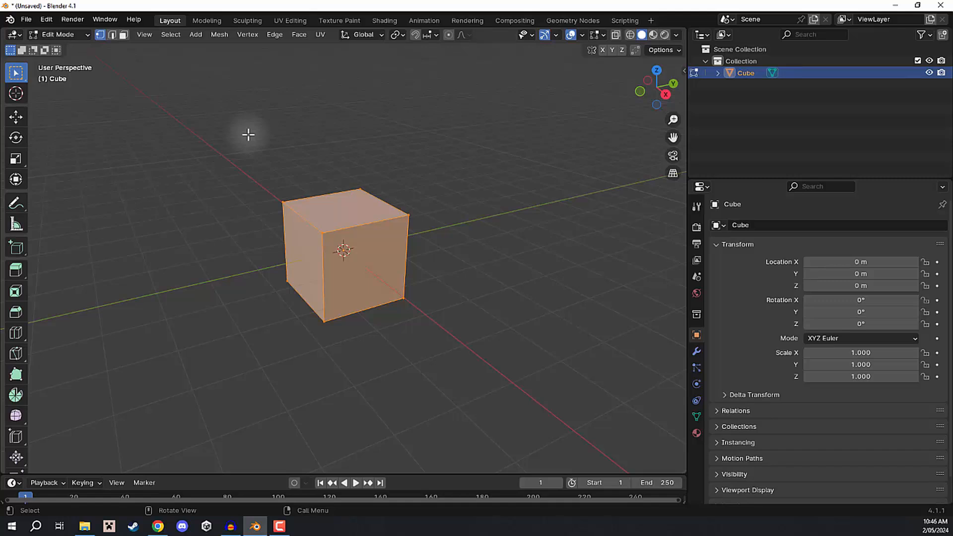
mouse_move(249, 134)
middle_mouse_down()
mouse_move(291, 130)
mouse_move(264, 144)
middle_mouse_up()
scroll(261, 151, "up", 1)
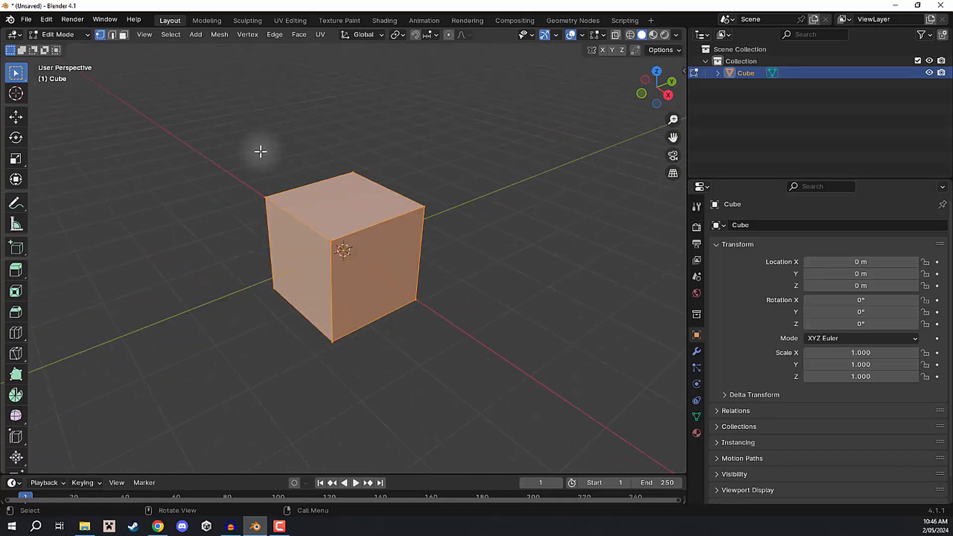
scroll(232, 139, "up", 1)
left_click(214, 122)
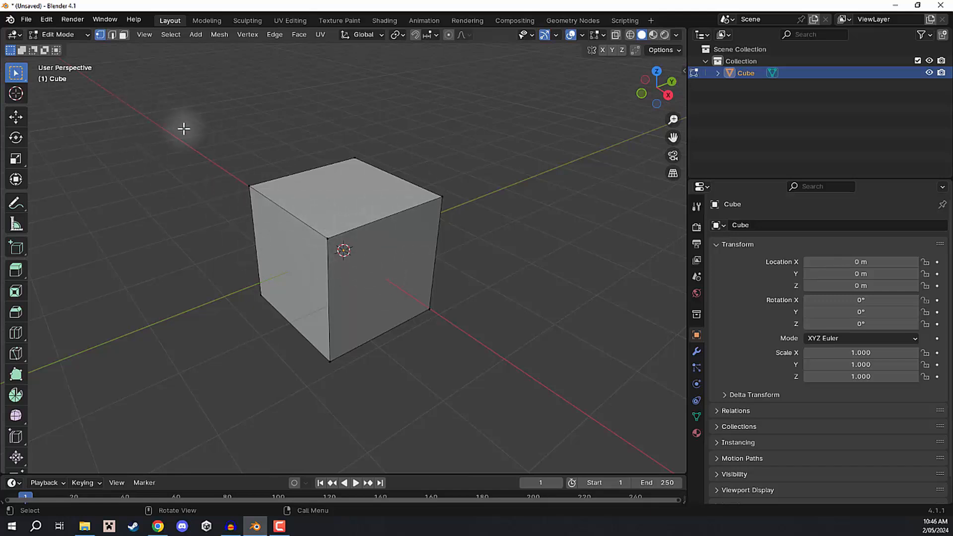
Step: Select the cube's visible corner vertices one at a time in vertex select mode
left_click(327, 241)
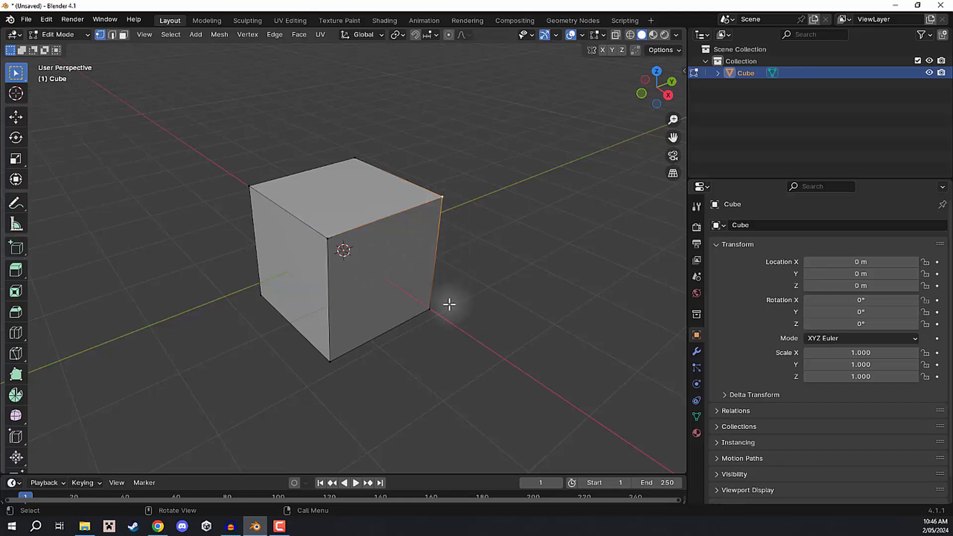
left_click(431, 308)
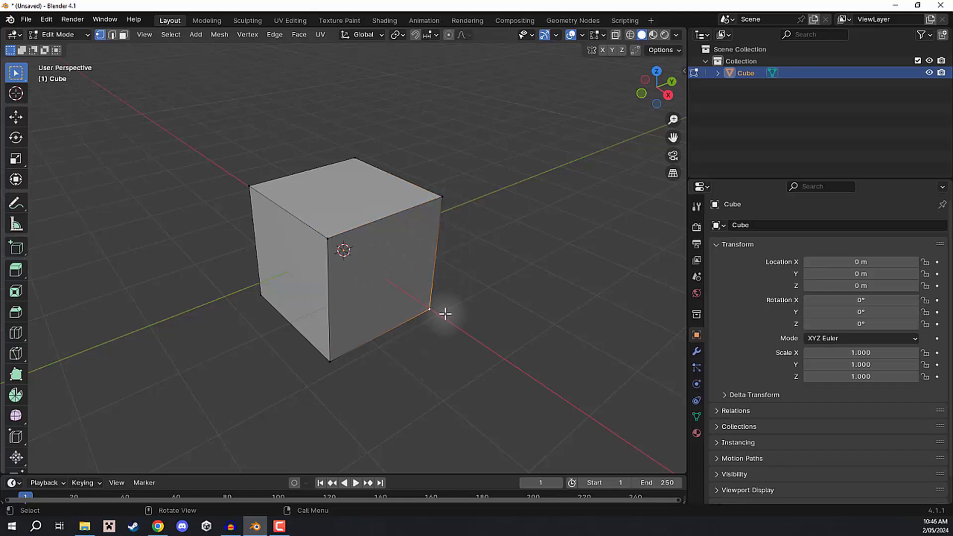
left_click(354, 158)
left_click(251, 189)
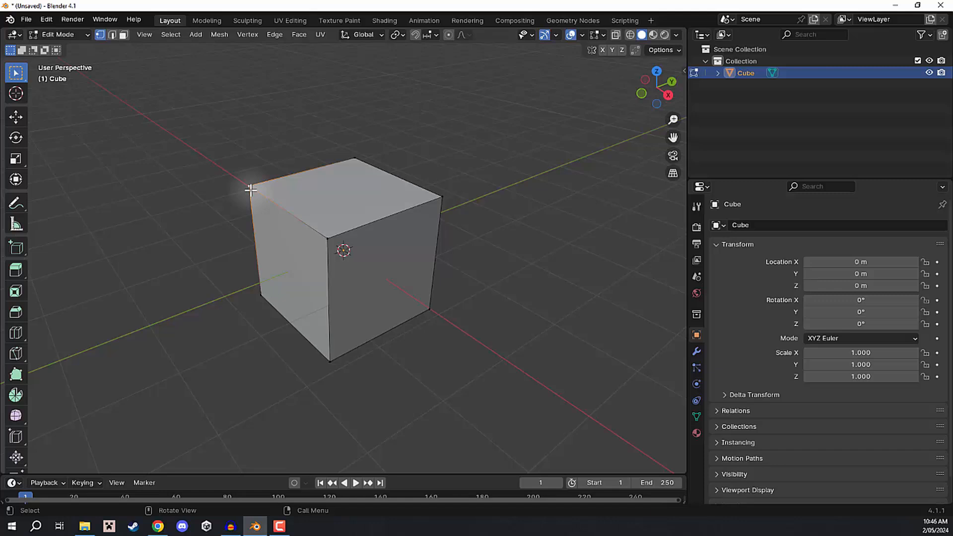
left_click(329, 242)
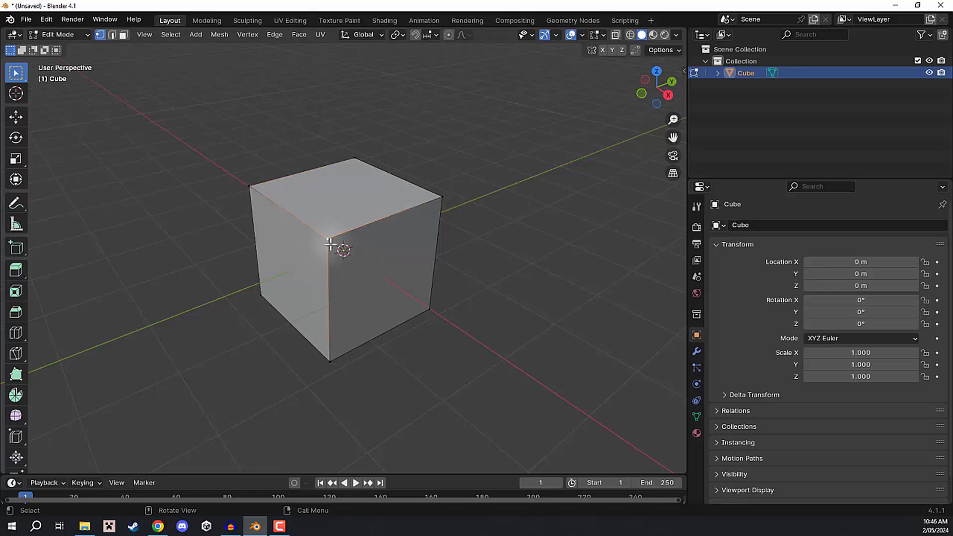
left_click(330, 358)
left_click(261, 295)
left_click(329, 238)
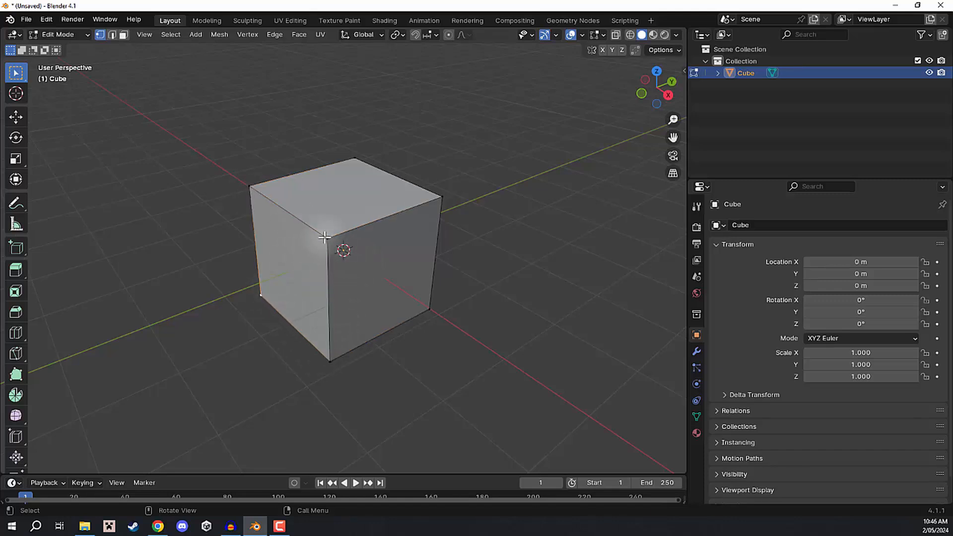
Step: Move individual top corner vertices freely to deform the cube, working from different sides
middle_click_drag(407, 206, 279, 180)
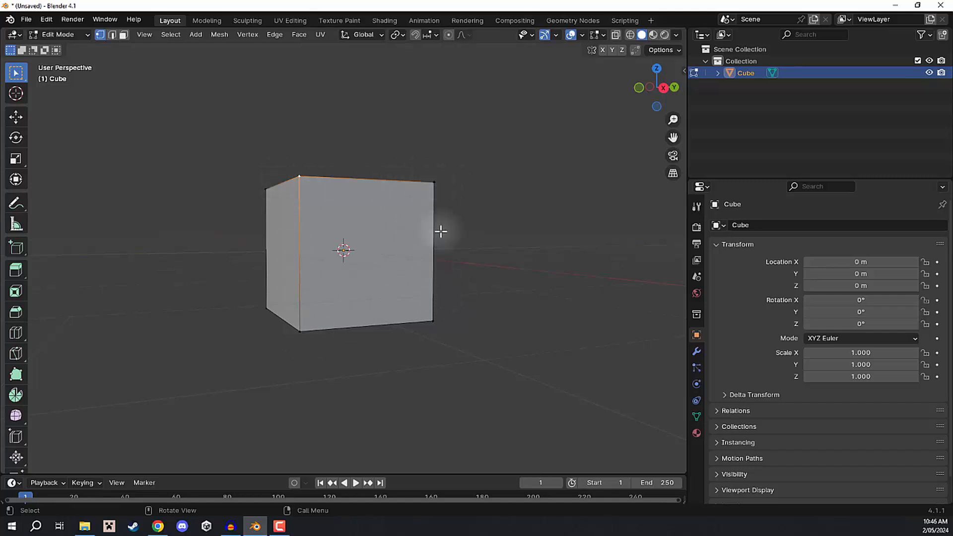
middle_click_drag(359, 264, 387, 311)
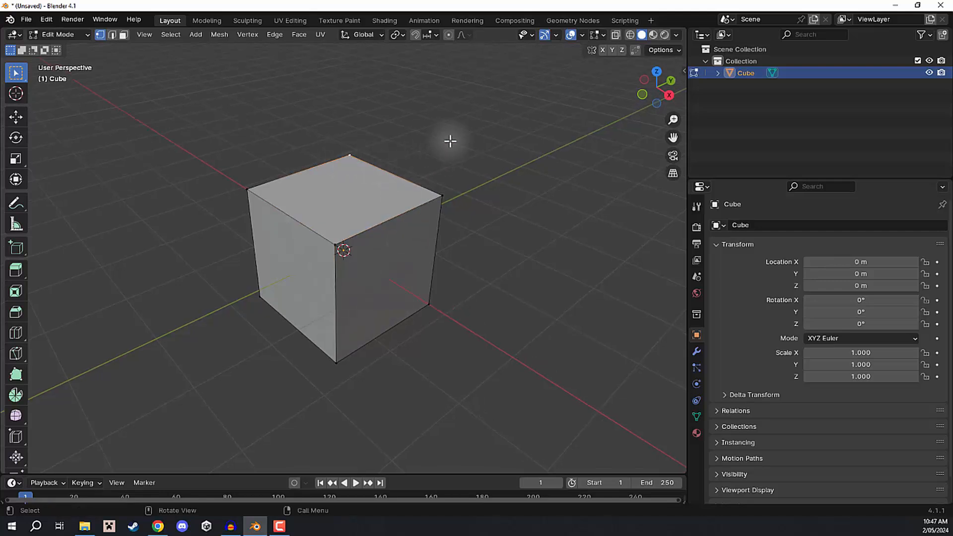
key("g")
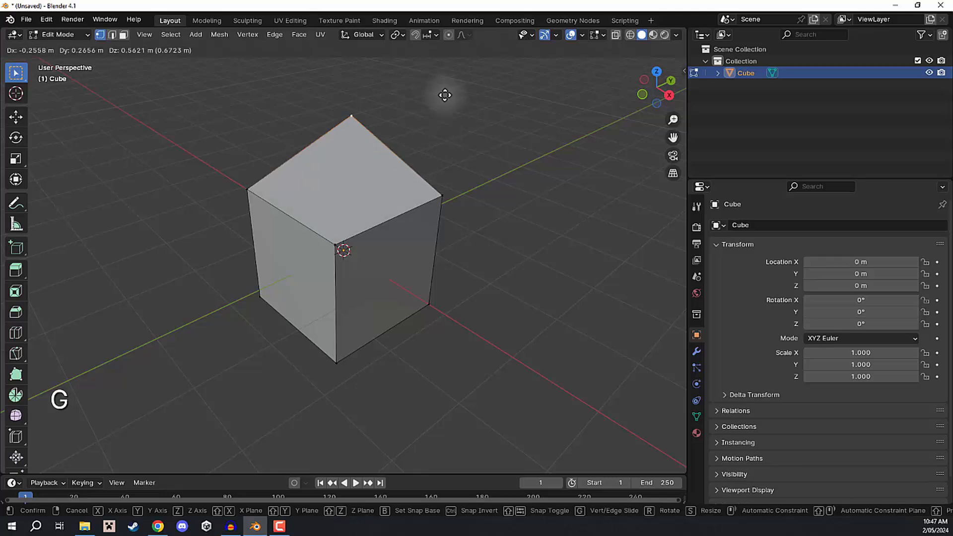
left_click(432, 83)
middle_click_drag(511, 163, 351, 117)
key("g")
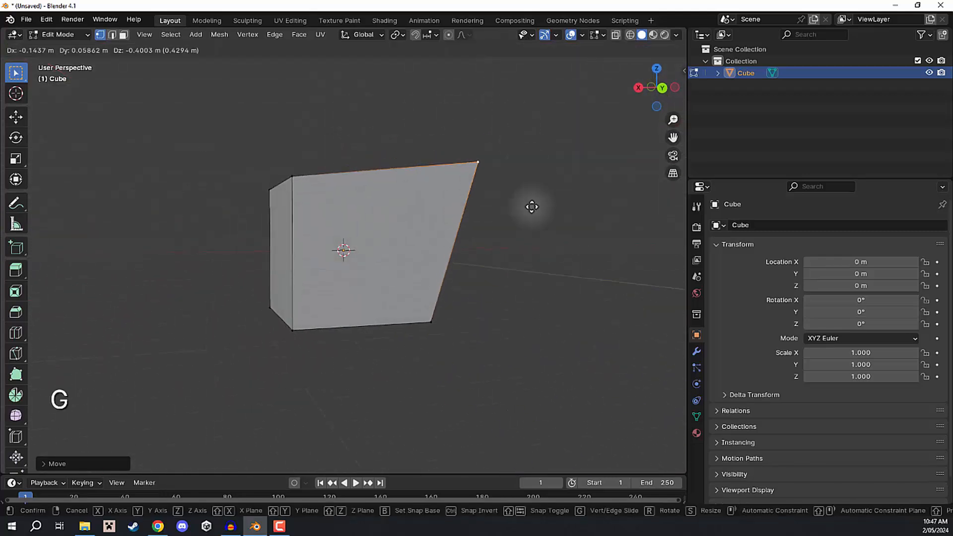
left_click(512, 220)
middle_click_drag(511, 220, 297, 213)
key("g")
left_click(281, 259)
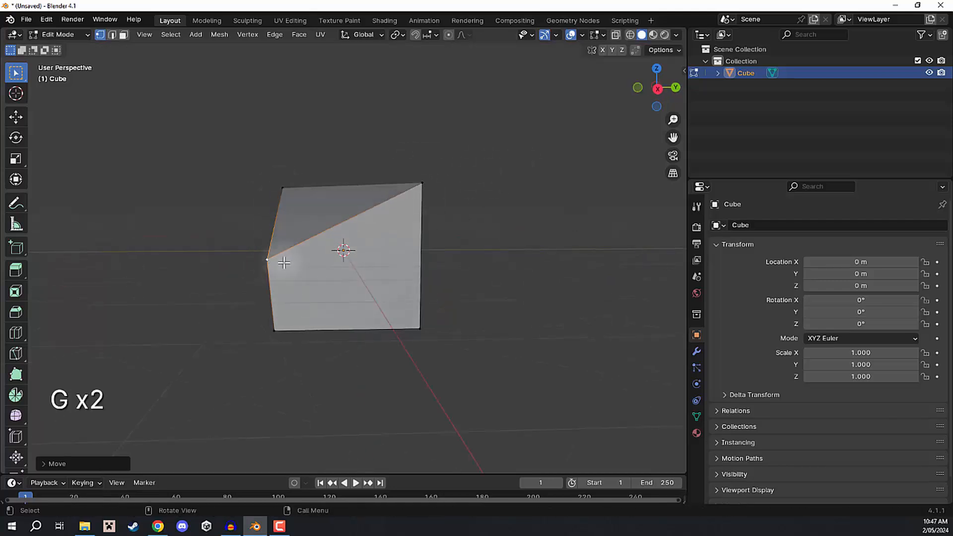
middle_click_drag(475, 206, 302, 231)
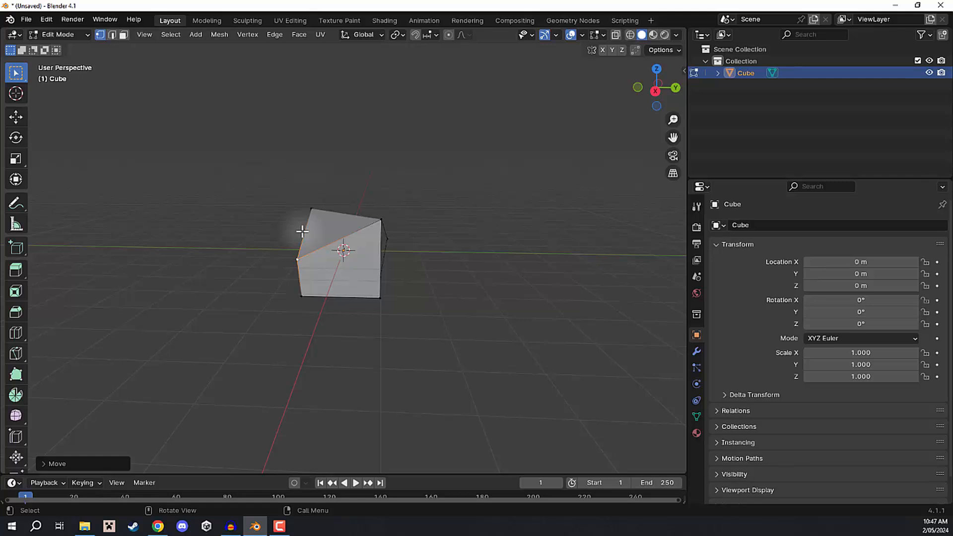
Step: Undo all the vertex moves on the cube
key("ctrl+z")
key("ctrl+z")
key("ctrl+z")
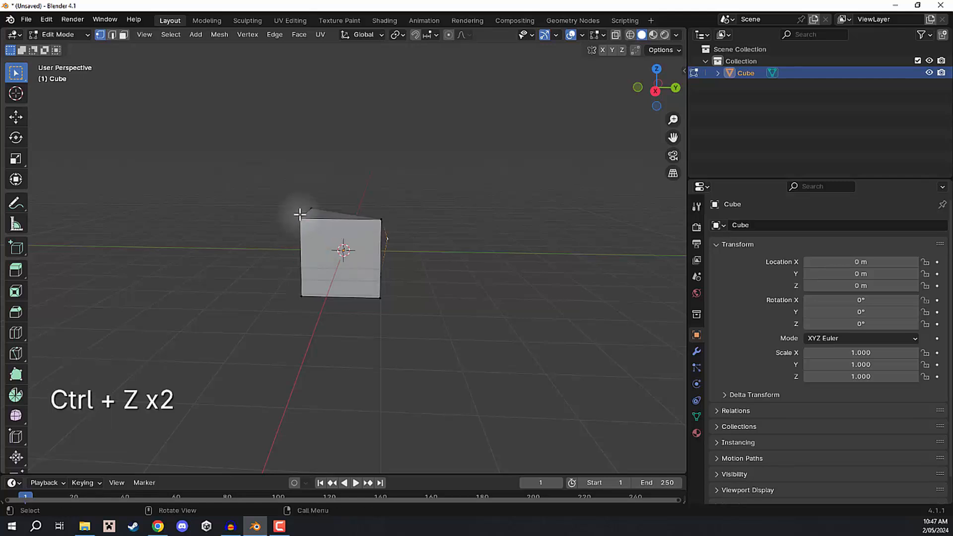
key("ctrl+z")
middle_click_drag(298, 202, 326, 198)
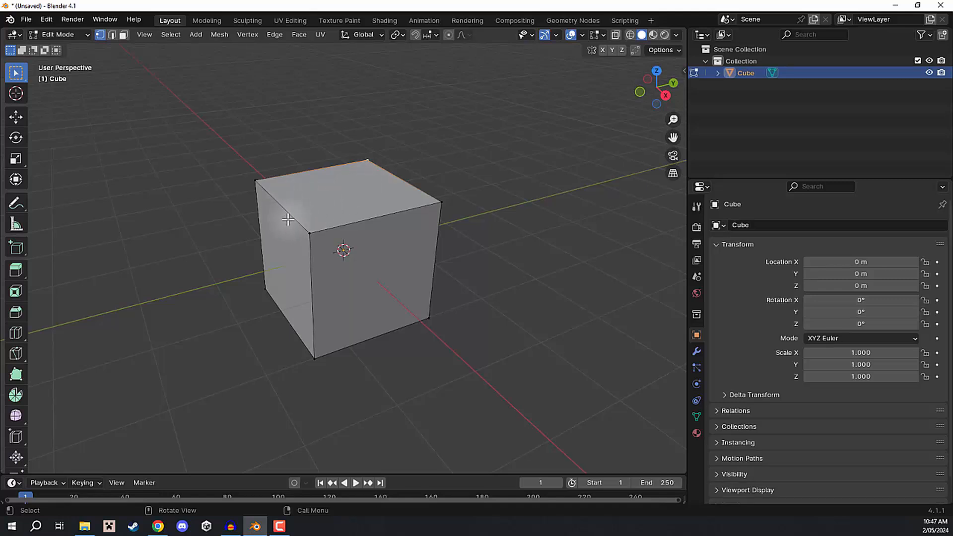
Step: Switch to edge select mode and move the top edge of the cube's positive X face outward
left_click(112, 35)
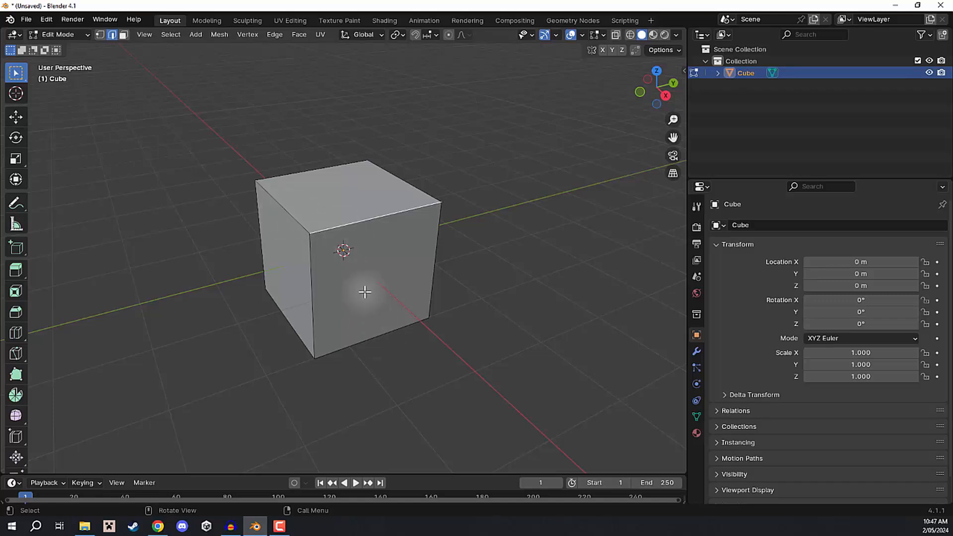
middle_click_drag(366, 292, 478, 213)
left_click(363, 180)
key("g")
left_click(503, 256)
middle_click_drag(554, 211, 516, 203)
Step: Scale, rotate and move the cube's edges freely to distort its shape further
key("s")
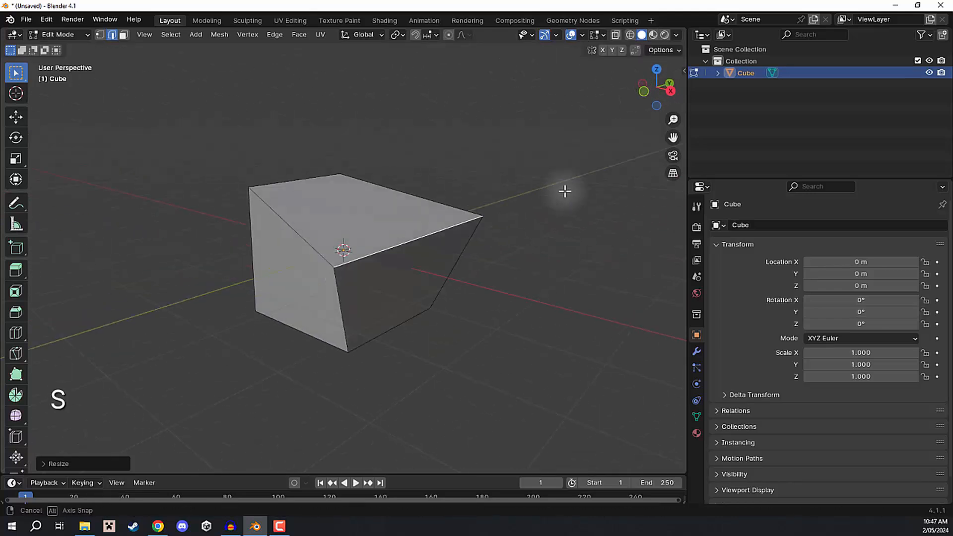
key("r")
left_click(612, 205)
middle_click_drag(612, 205, 516, 215)
key("s")
left_click(425, 247)
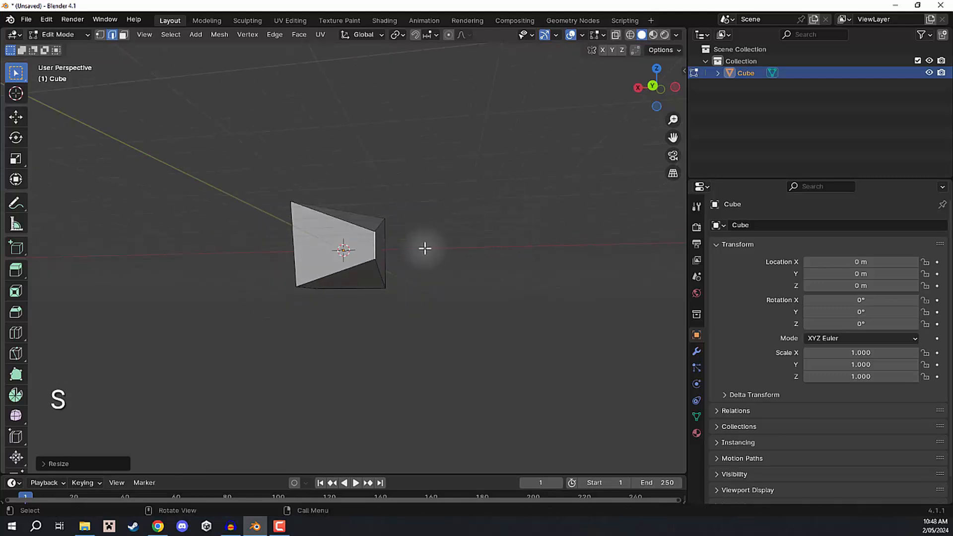
key("g")
left_click(497, 315)
key("r")
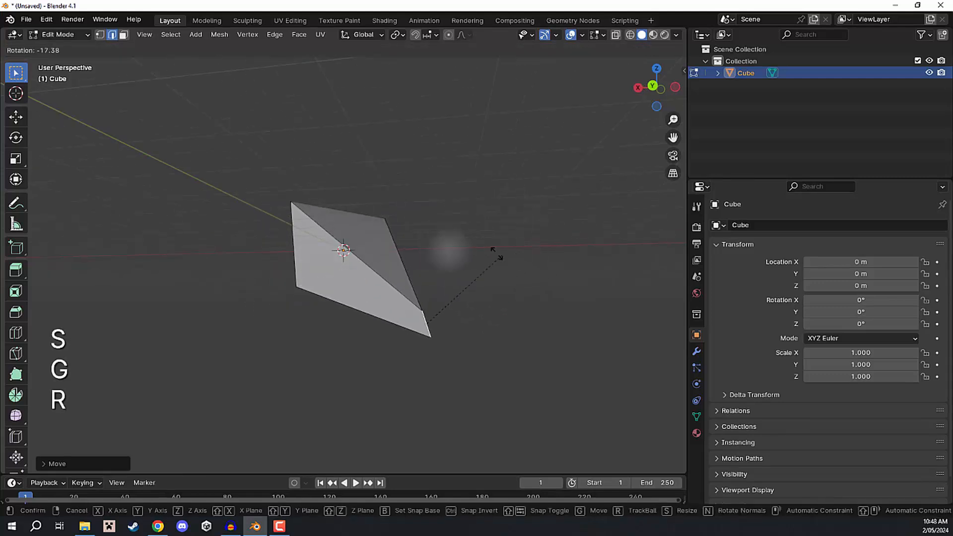
left_click(408, 224)
middle_click_drag(408, 224, 399, 253)
Step: Undo all the edge transformations on the cube
key("ctrl+z")
key("ctrl+z")
key("ctrl+z")
key("ctrl+z")
key("ctrl+z")
key("ctrl+z")
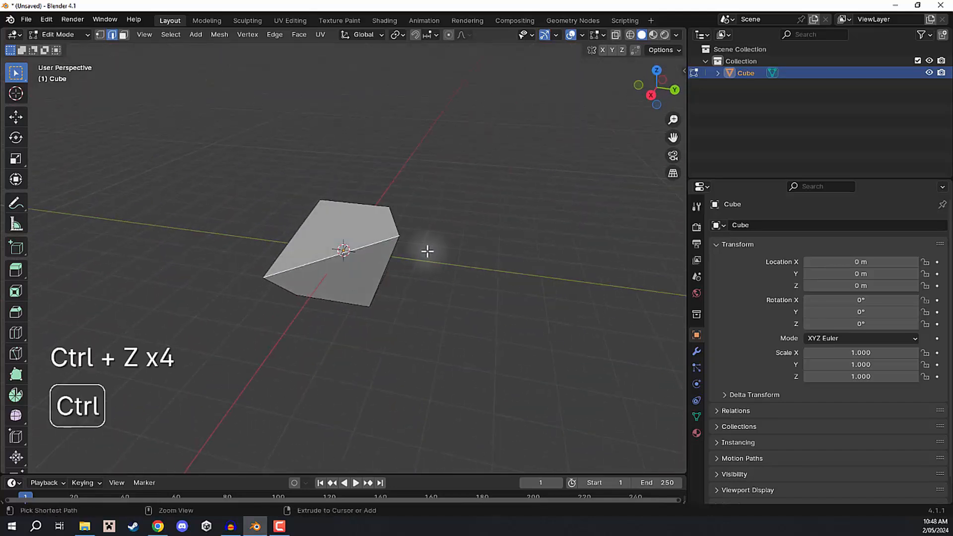
key("ctrl+z")
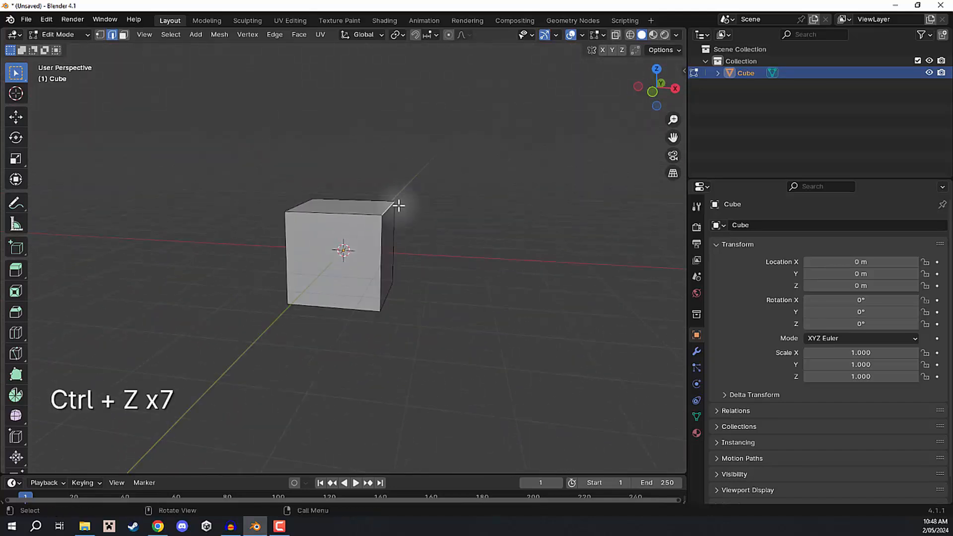
Step: Switch to face select mode and select the cube's face on the positive X side
middle_click_drag(398, 207, 270, 177)
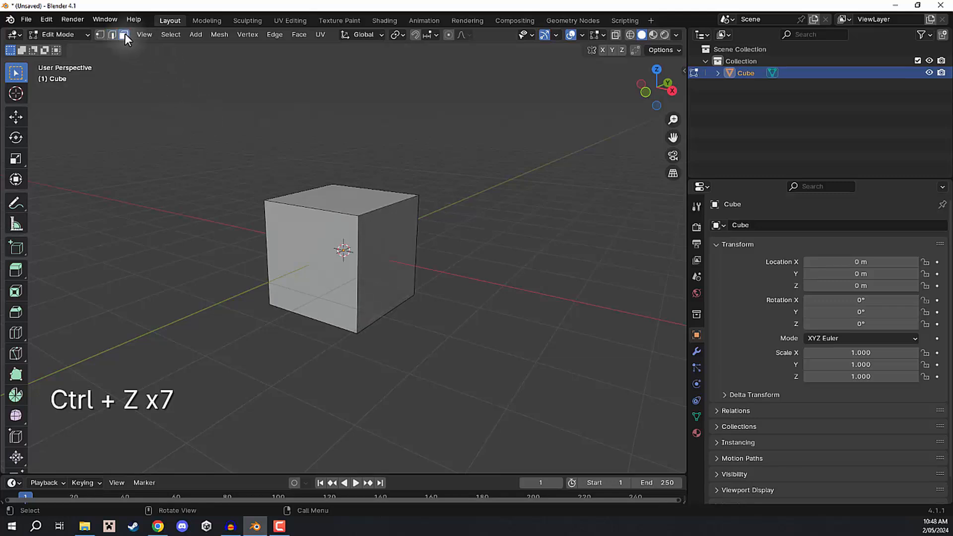
left_click(340, 200)
left_click(385, 244)
middle_click_drag(385, 245, 437, 231)
Step: Move the selected face away from the cube, rotate it and scale it up freely
key("g")
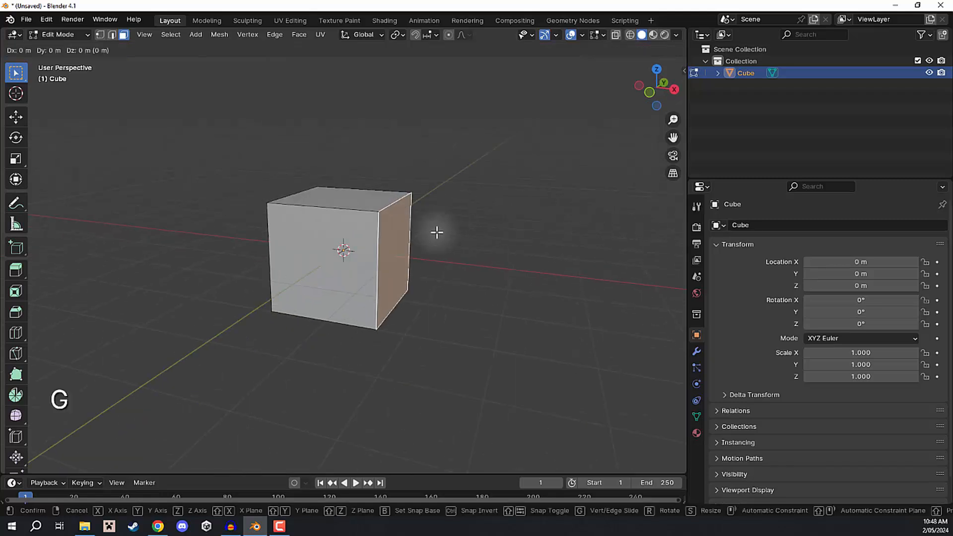
left_click(547, 210)
key("r")
left_click(578, 279)
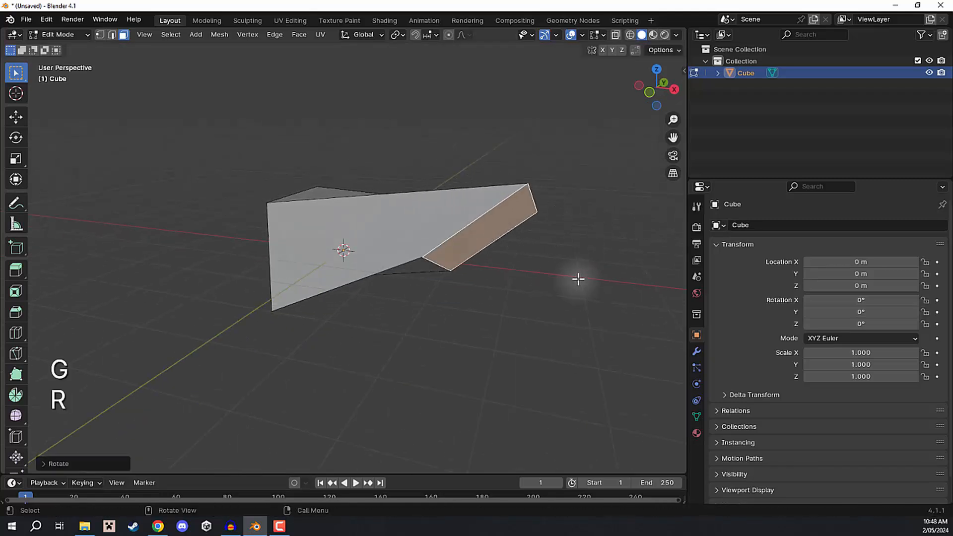
key("s")
left_click(21, 273)
middle_click_drag(21, 272, 29, 258)
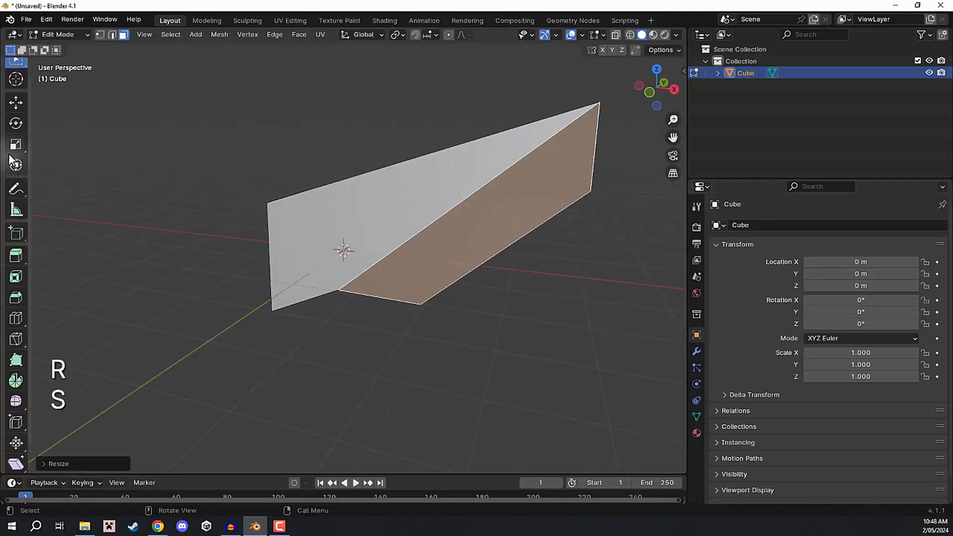
scroll(11, 159, "up", 1)
middle_click_drag(515, 182, 416, 213)
Step: Undo the move, rotation and scaling of the face
key("ctrl+z")
key("ctrl+z")
key("ctrl+z")
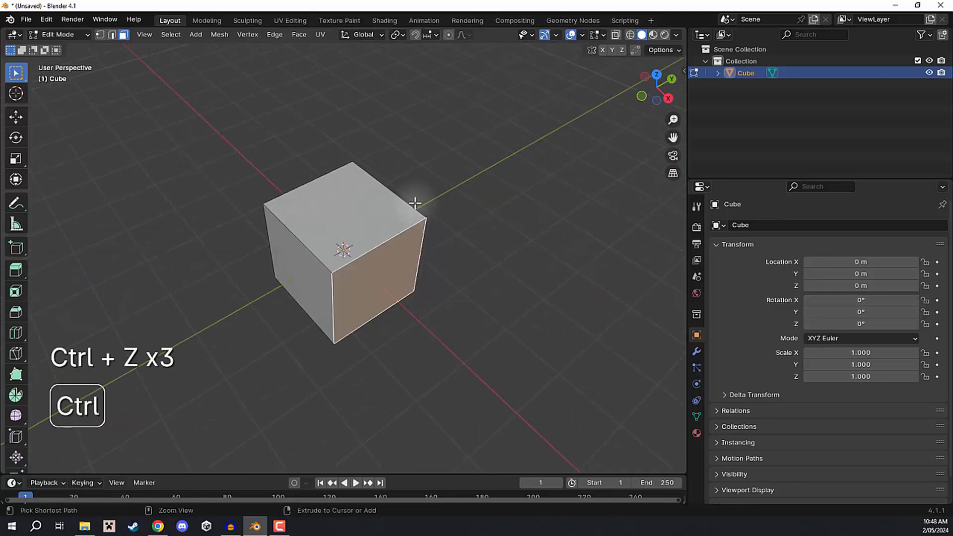
Step: Move one of the cube's top corner vertices freely in vertex select mode and undo the move
left_click(100, 35)
left_click(263, 204)
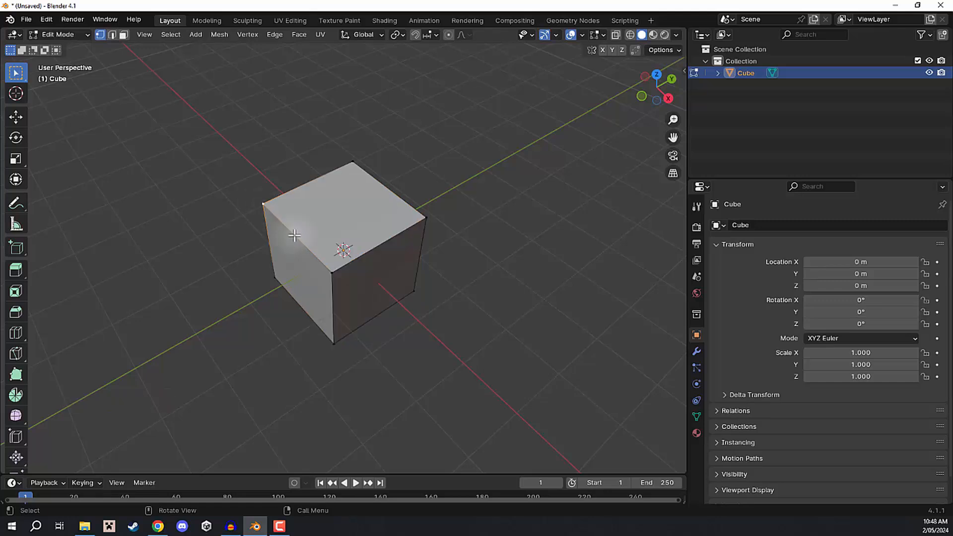
middle_click_drag(294, 235, 352, 183)
scroll(336, 248, "up", 2)
key("g")
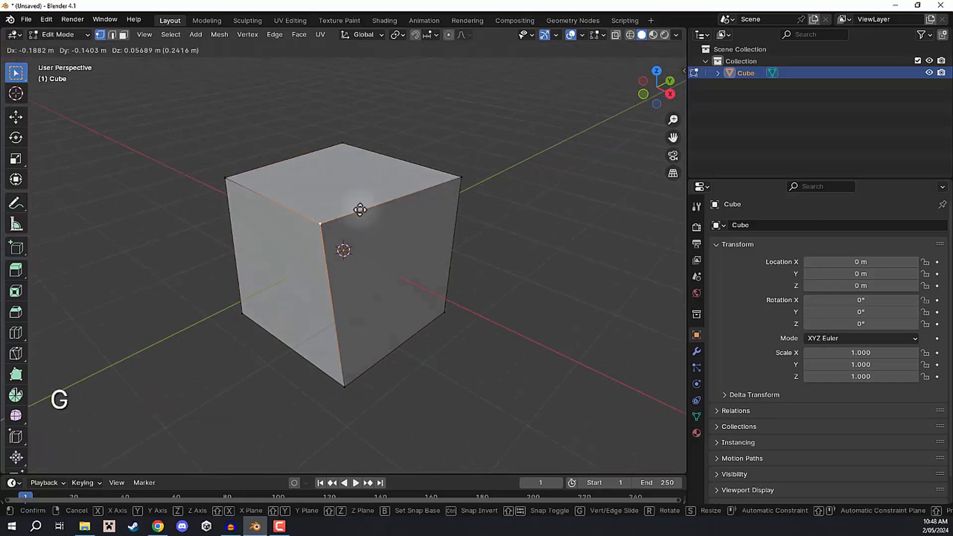
left_click(385, 202)
key("ctrl+z")
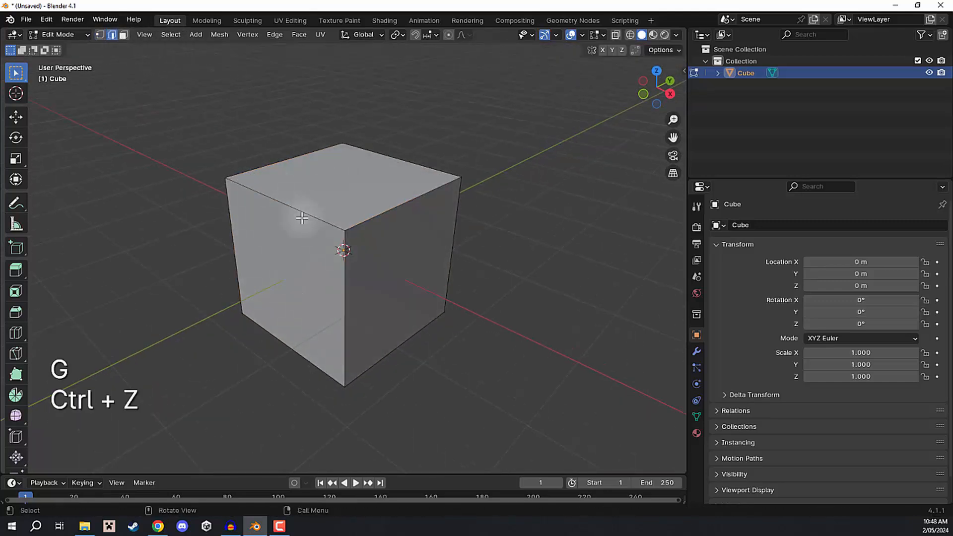
Step: Move one of the cube's top edges freely in edge select mode and undo the move
middle_click_drag(301, 218, 291, 179)
key("g")
left_click(272, 154)
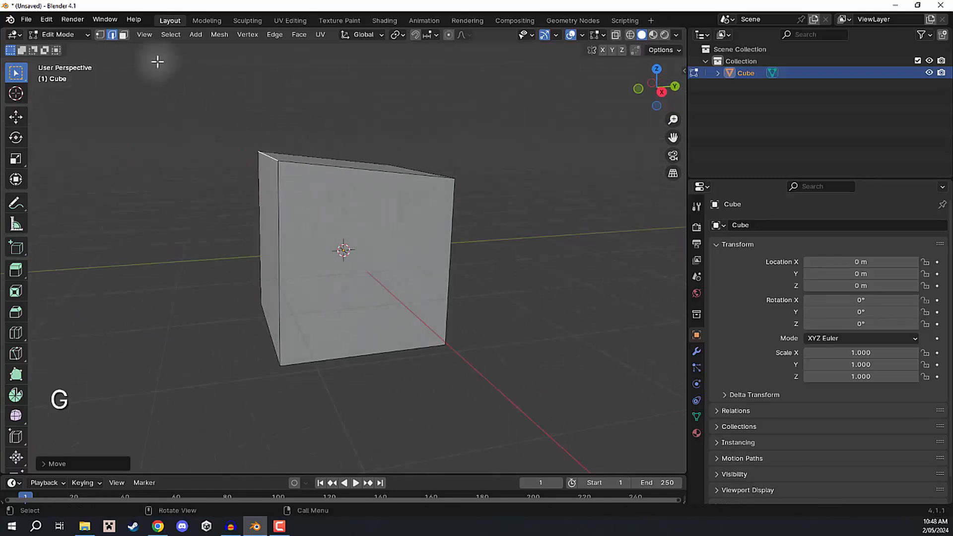
key("ctrl+z")
Step: Move the cube's top face freely in face select mode, undo the move and clear the selection
left_click(338, 173)
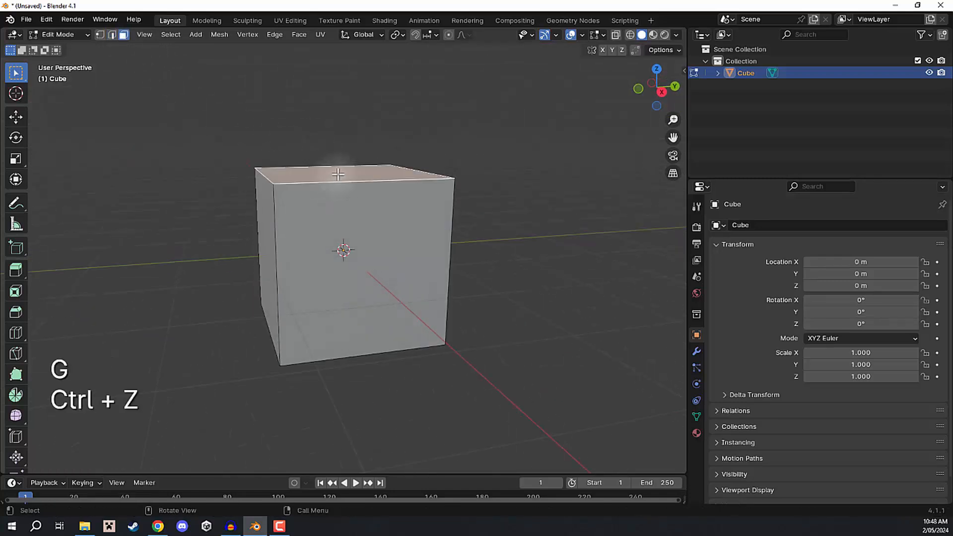
middle_click_drag(337, 173, 468, 191)
key("g")
right_click(466, 175)
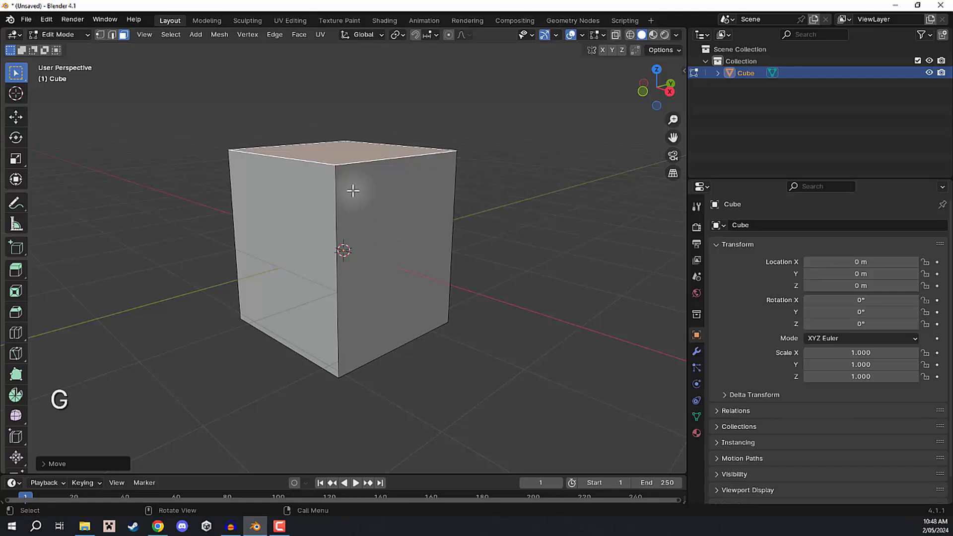
key("ctrl+z")
scroll(362, 171, "down", 3)
middle_click_drag(329, 163, 386, 162)
left_click(386, 161)
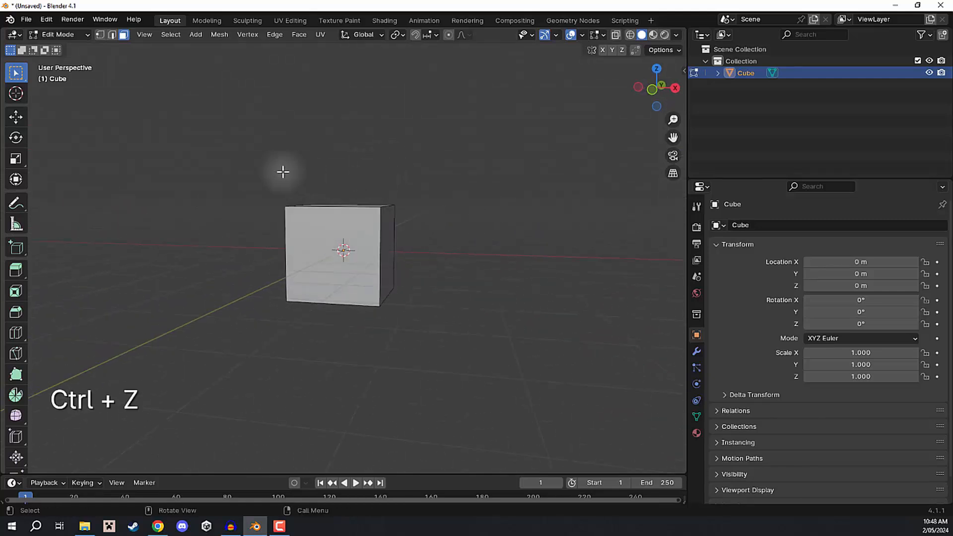
Step: Switch the cube from Edit Mode to Object Mode
left_click(54, 34)
left_click(55, 47)
middle_click_drag(64, 72, 238, 189)
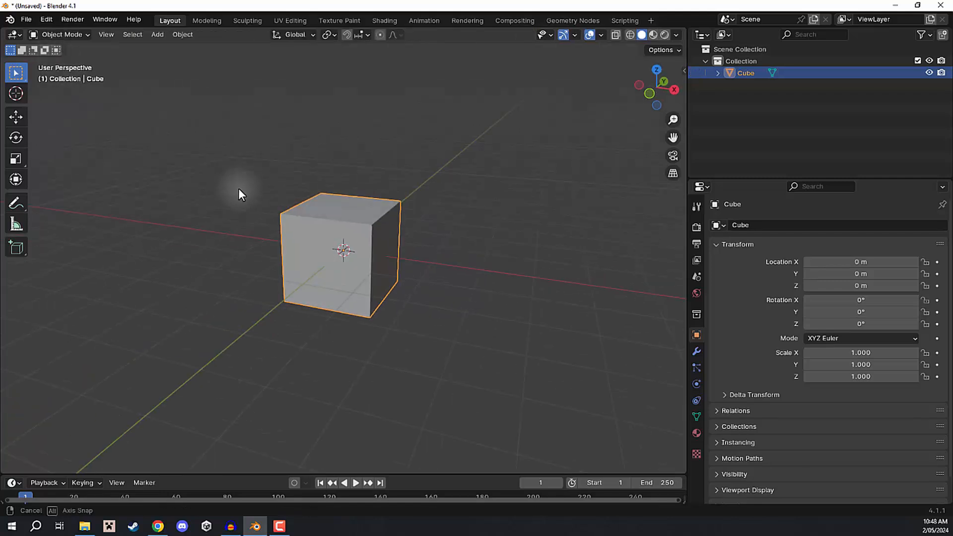
scroll(441, 207, "up", 3)
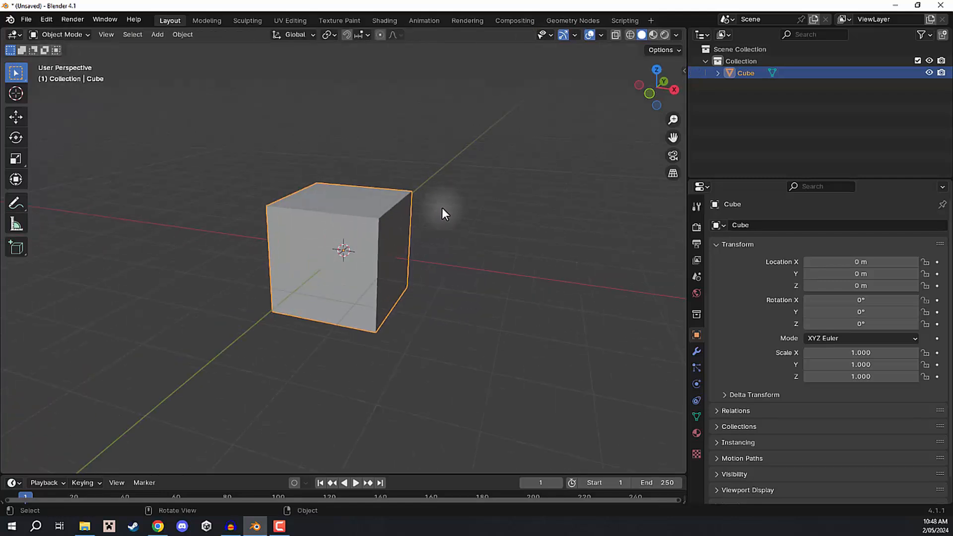
Step: Toggle the cube between Object Mode and Edit Mode several times, finishing in Edit Mode
key("Tab")
key("Tab")
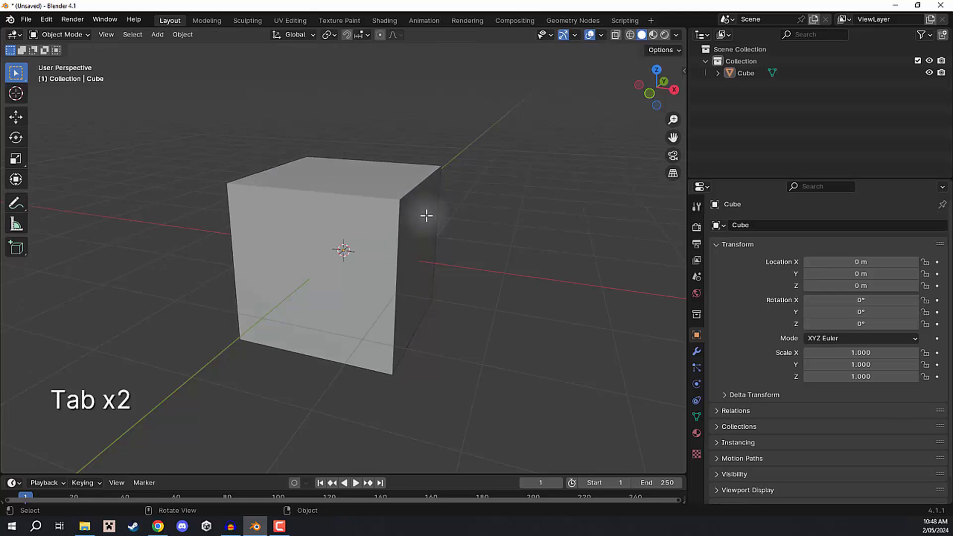
key("Tab")
key("Tab")
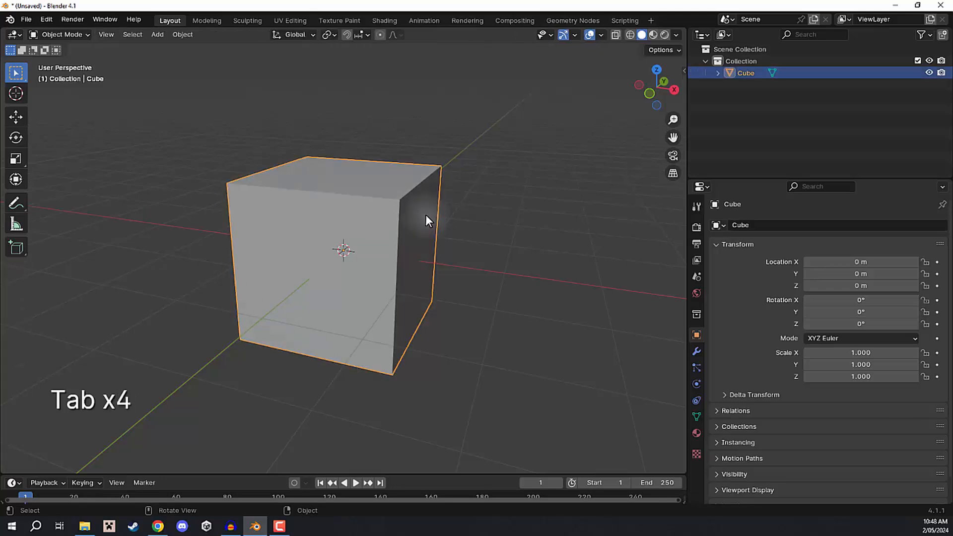
key("Tab")
middle_click_drag(538, 198, 424, 217)
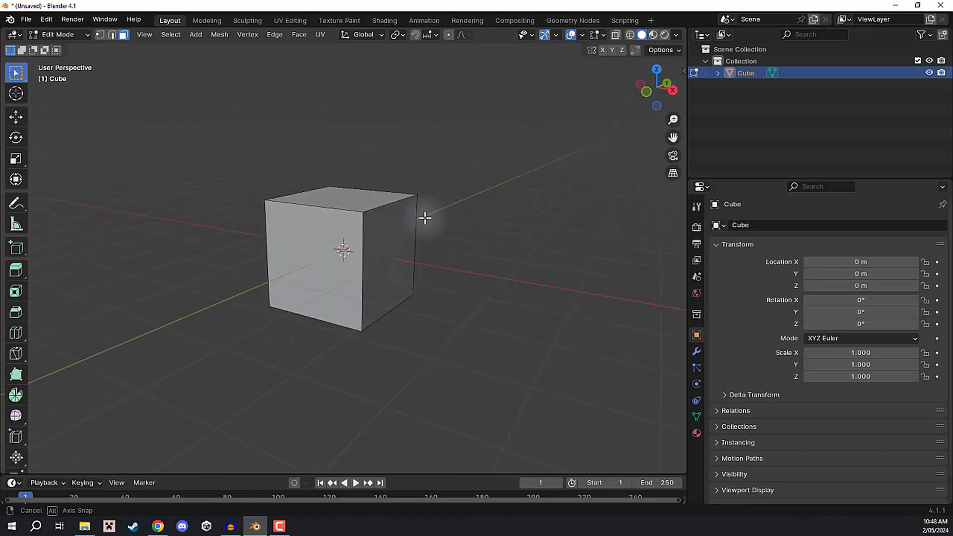
scroll(356, 205, "up", 3)
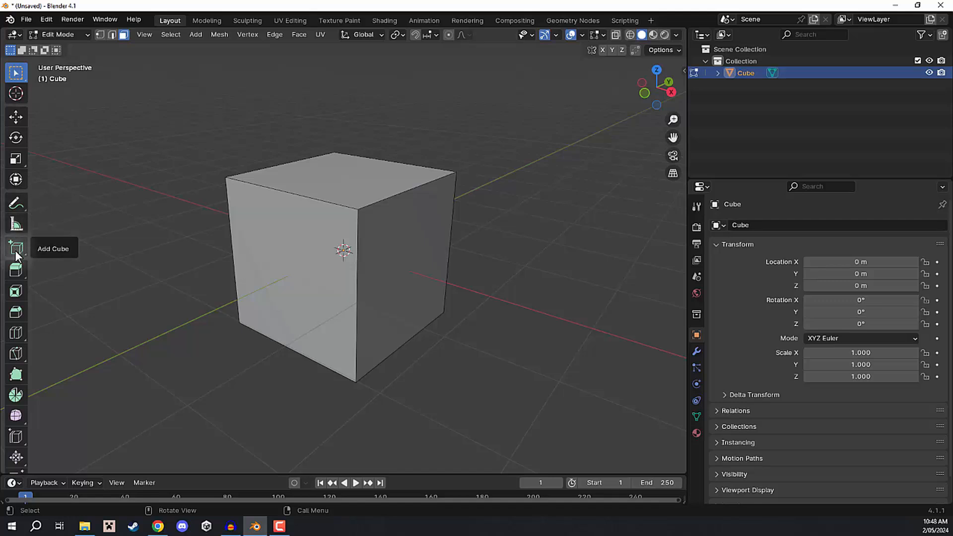
Step: Look through the Edit Mode tools and compare them with the tools available in Object Mode
scroll(20, 308, "down", 2)
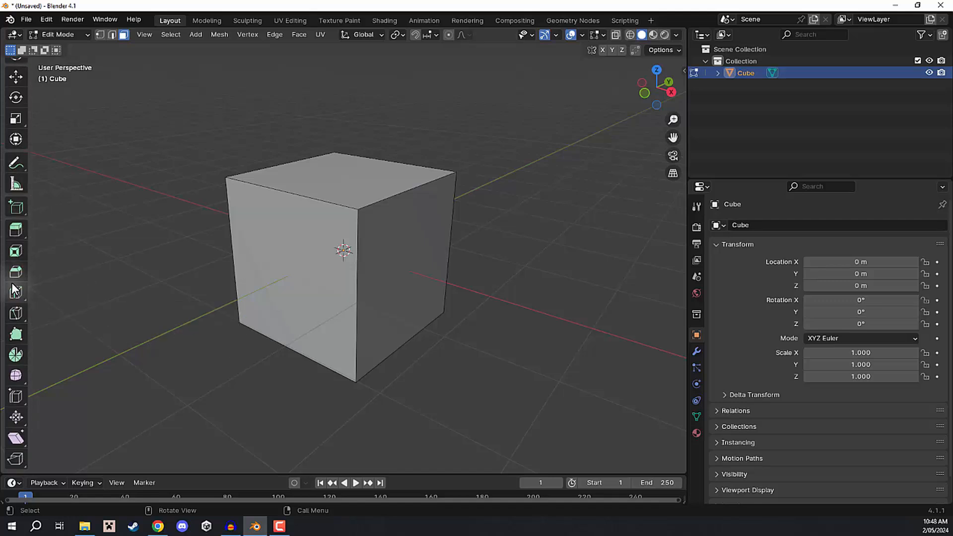
key("Tab")
scroll(106, 208, "up", 1)
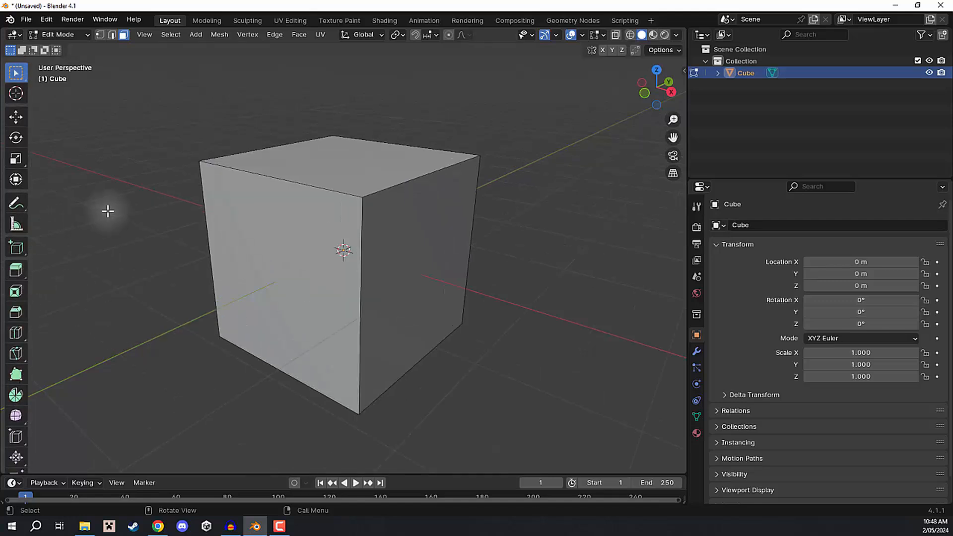
key("Tab")
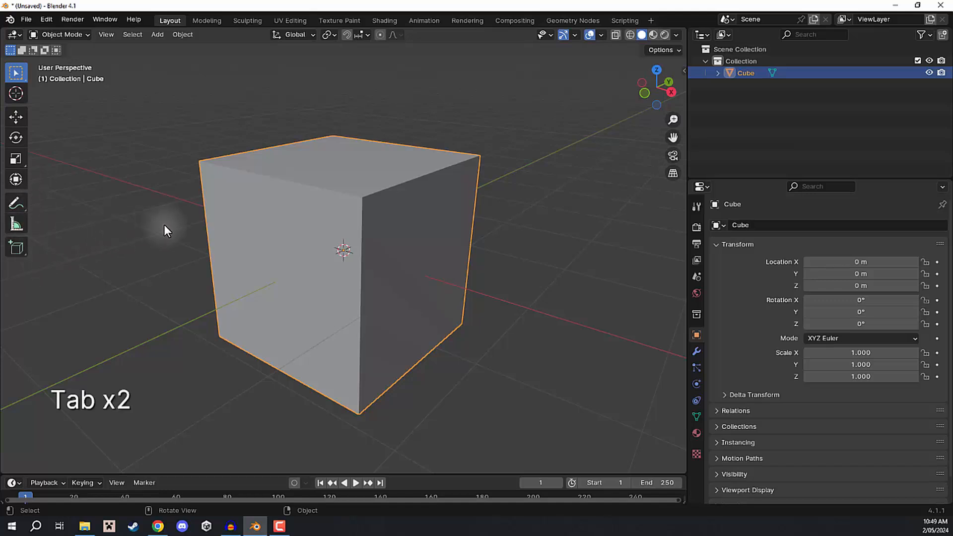
key("Tab")
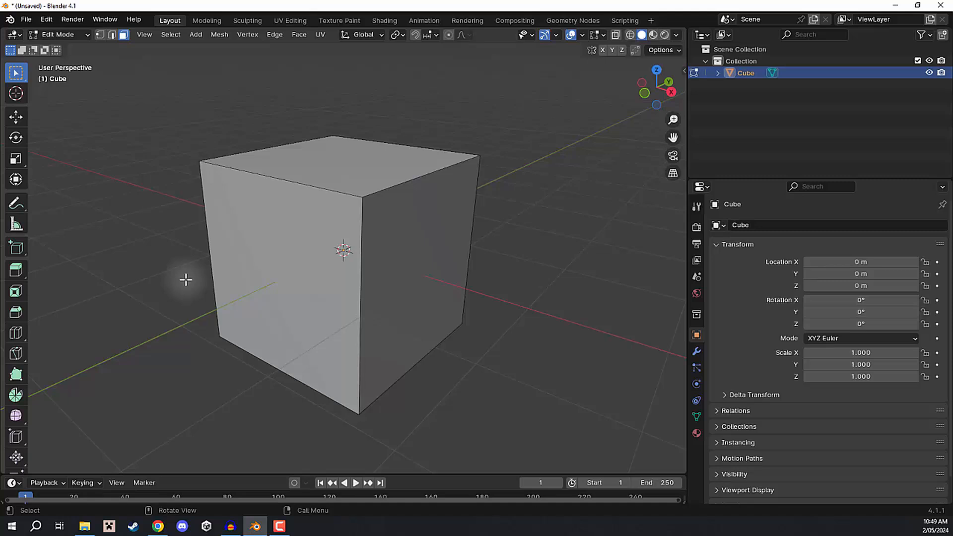
scroll(283, 234, "down", 3)
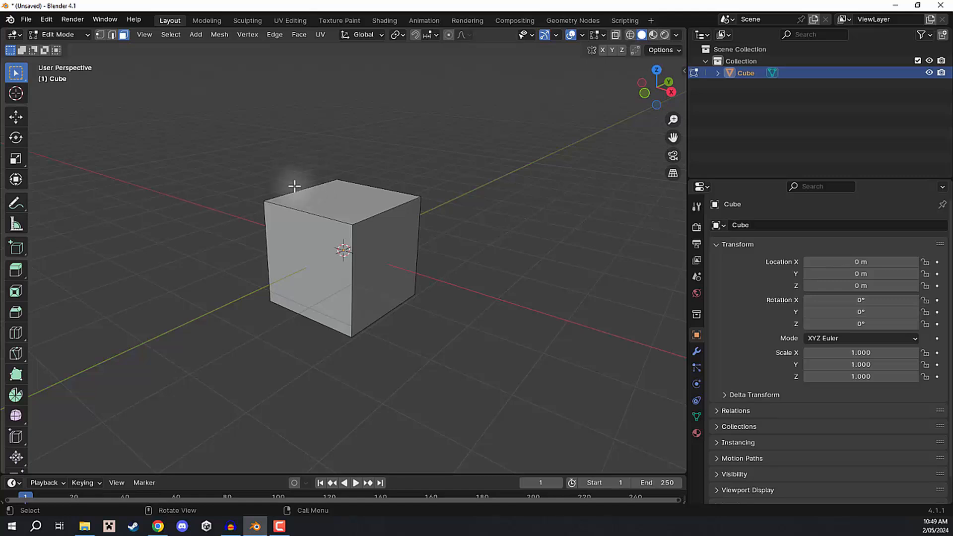
middle_click_drag(293, 187, 366, 240)
scroll(365, 236, "up", 2)
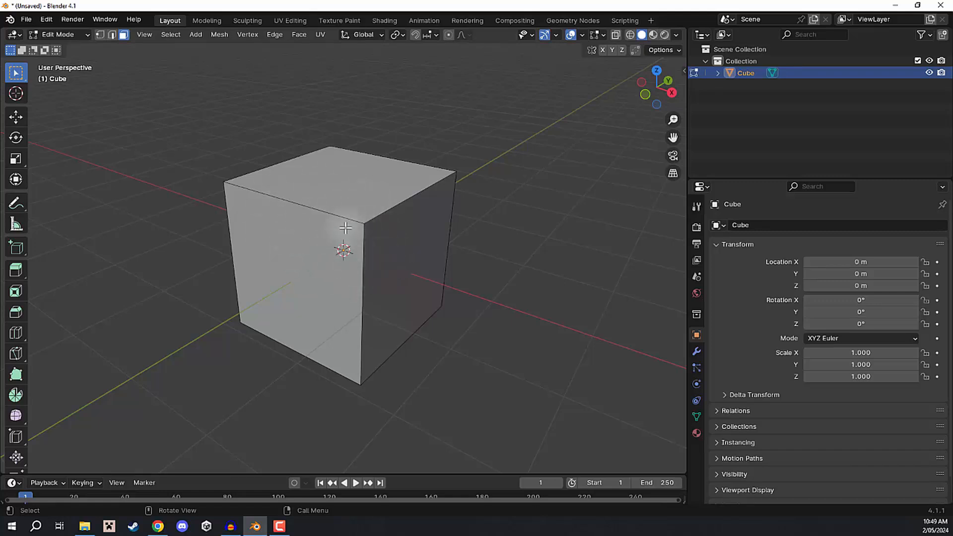
Step: Return to Object Mode and add a second cube mesh to the scene
scroll(347, 233, "down", 4)
key("Tab")
middle_click_drag(266, 143, 343, 225)
left_click(156, 35)
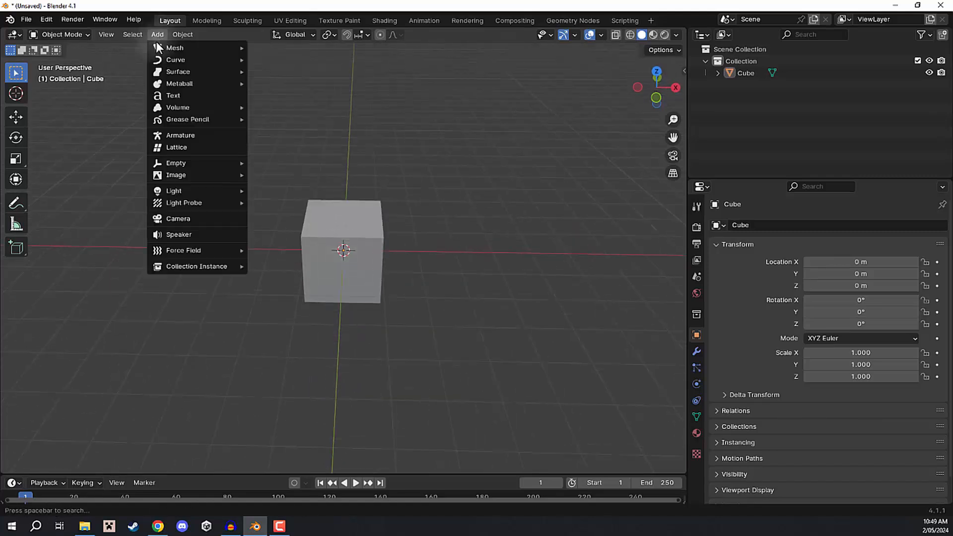
mouse_move(173, 46)
left_click(279, 52)
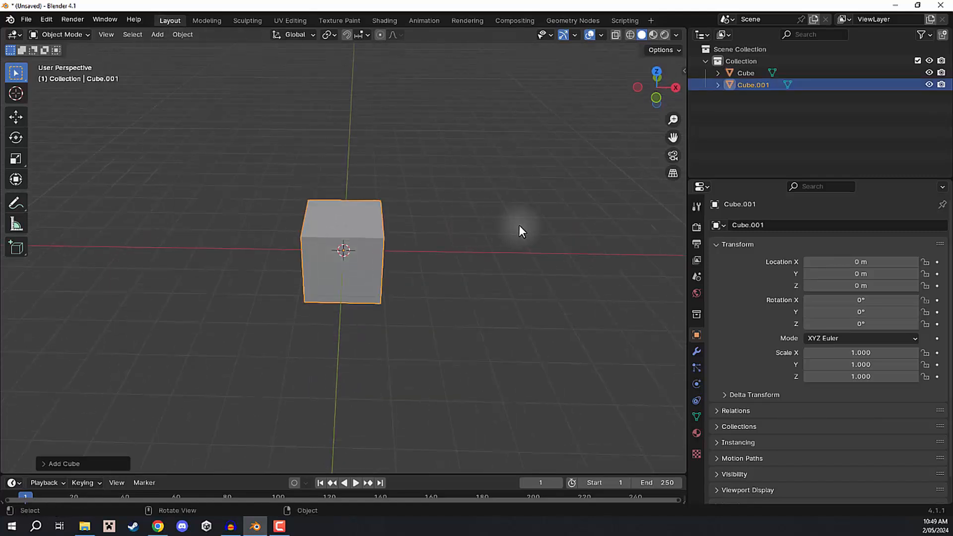
Step: Move the new cube along the X axis to about -3.9 m, clear of the original cube
key("g")
key("x")
left_click(370, 214)
middle_click_drag(331, 188, 296, 204)
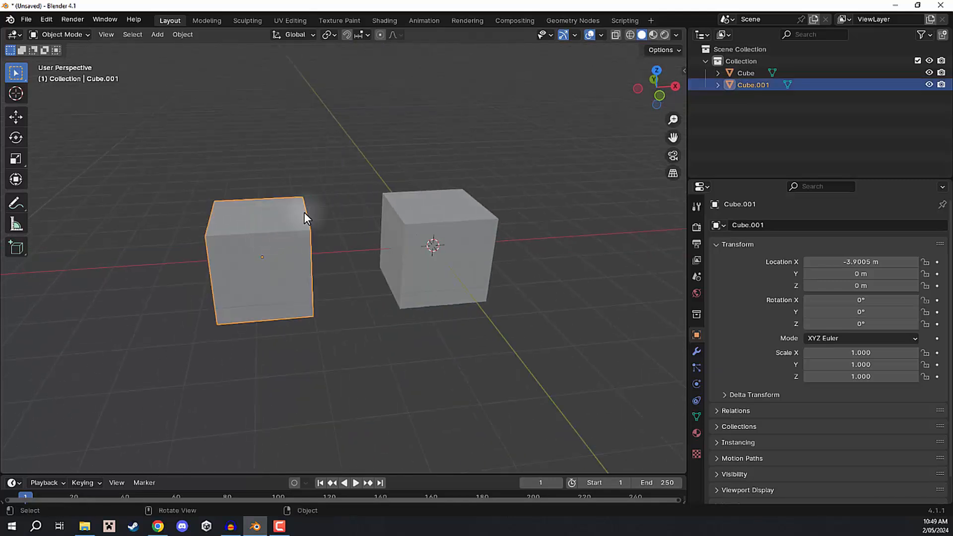
Step: Enter Edit Mode on the new cube and select its top face, followed by its front face
scroll(323, 201, "up", 4)
key("Tab")
left_click(277, 218)
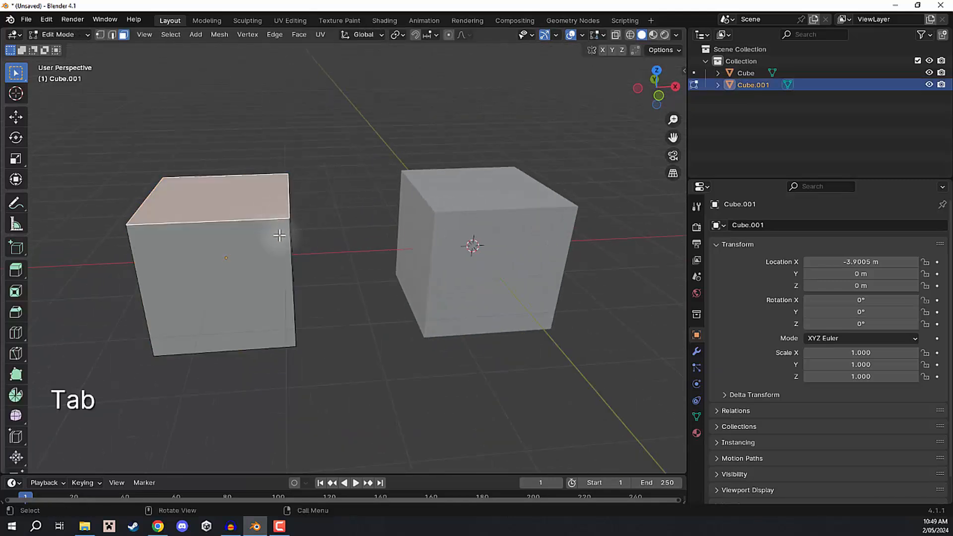
left_click(255, 230)
middle_click_drag(255, 230, 83, 34)
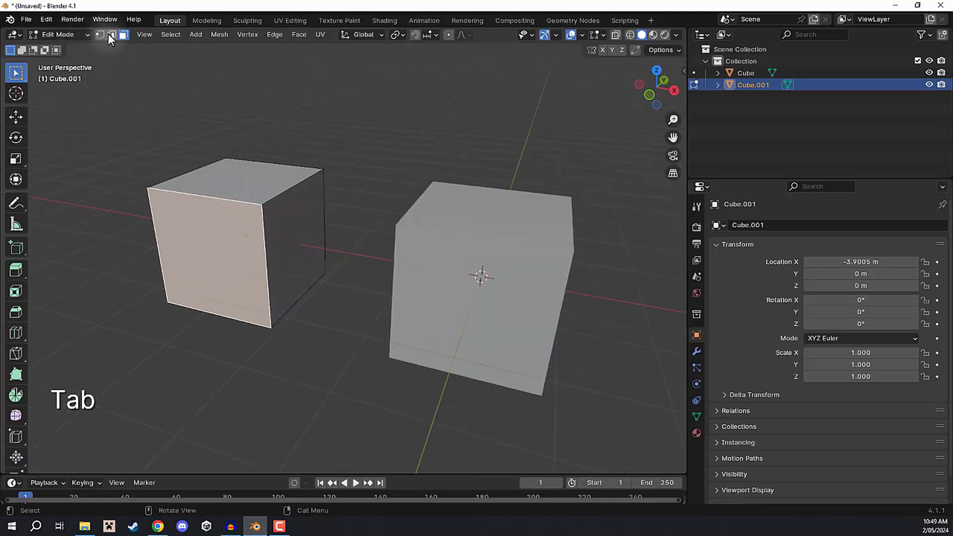
Step: Move the new cube's face on the positive X side freely upward to slant the shape, and clear the selection
left_click(327, 219)
key("g")
left_click(332, 163)
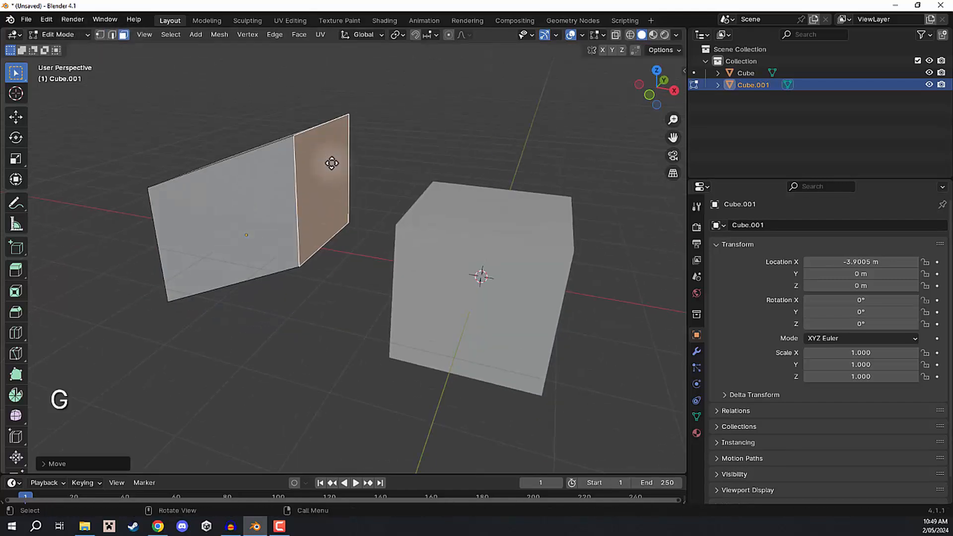
middle_click_drag(332, 163, 398, 176)
left_click(449, 196)
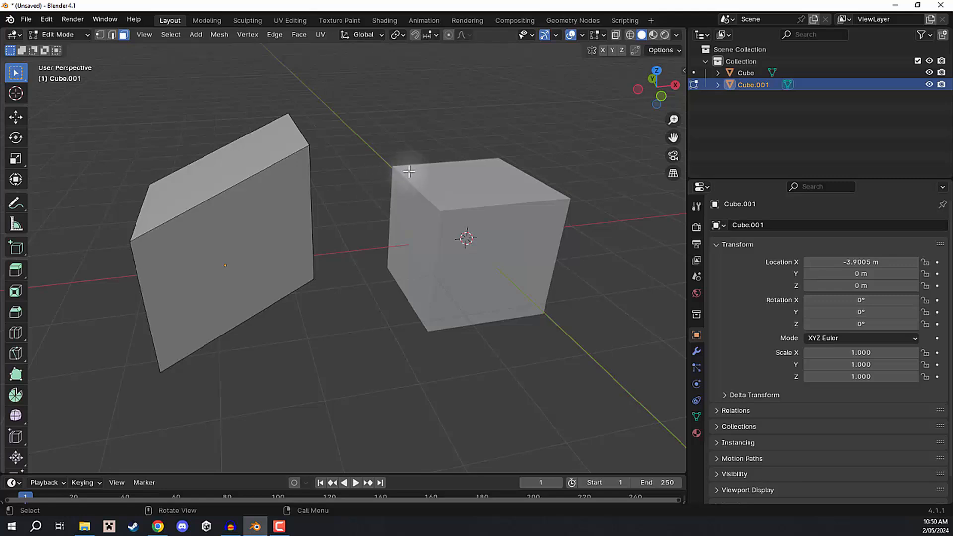
Step: Leave Edit Mode on the new cube, select the original cube and enter Edit Mode on it
key("Tab")
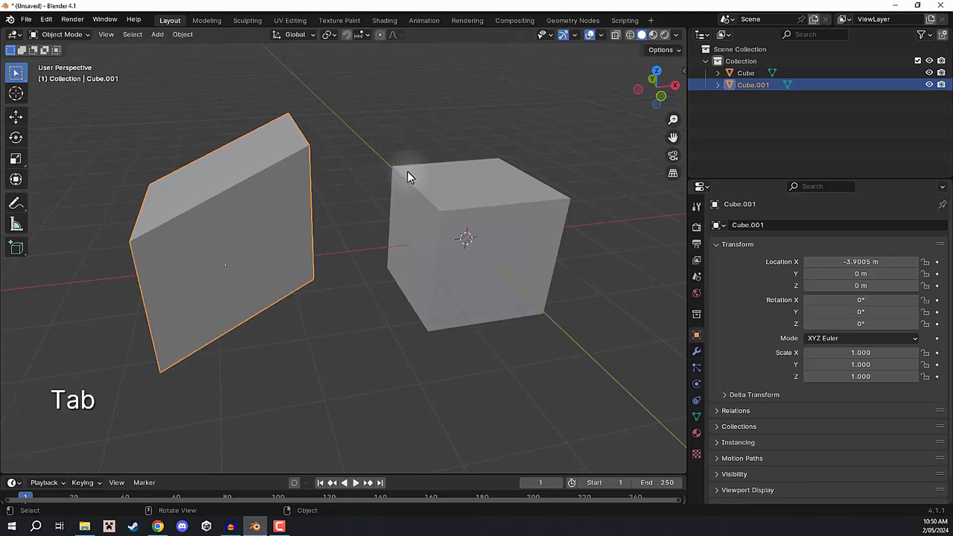
left_click(470, 205)
key("Tab")
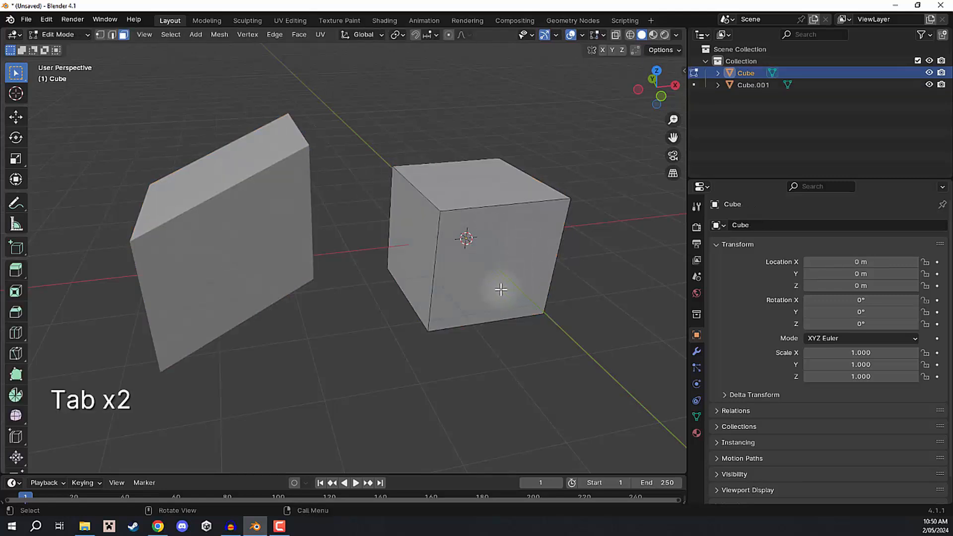
Step: Move the original cube's front face freely outward, and try to select a face of the other cube
left_click(442, 250)
key("g")
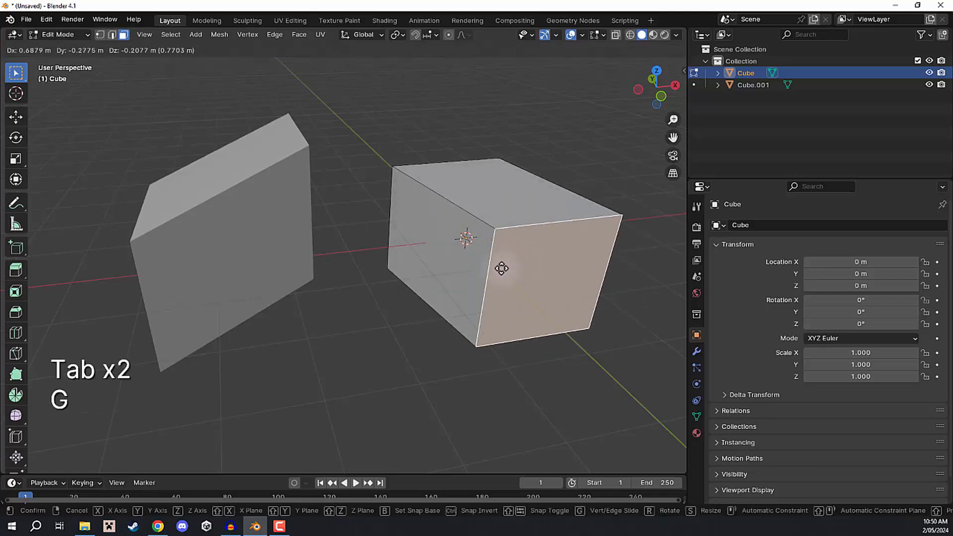
left_click(493, 257)
left_click(232, 194)
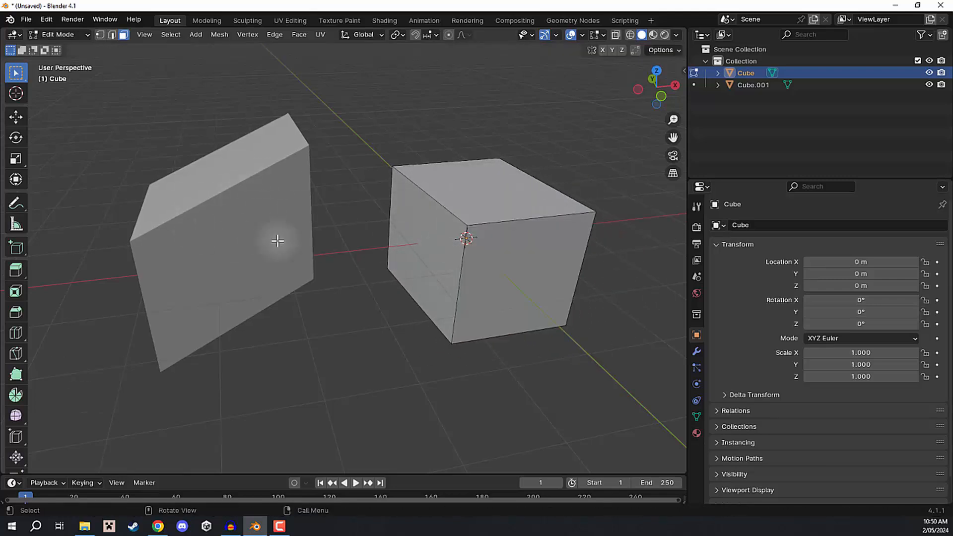
middle_click_drag(277, 221, 422, 225)
Step: Return to Object Mode, select the slanted cube and move it freely to about X -4.05 m, Y -0.08 m, Z -0.1 m
key("Tab")
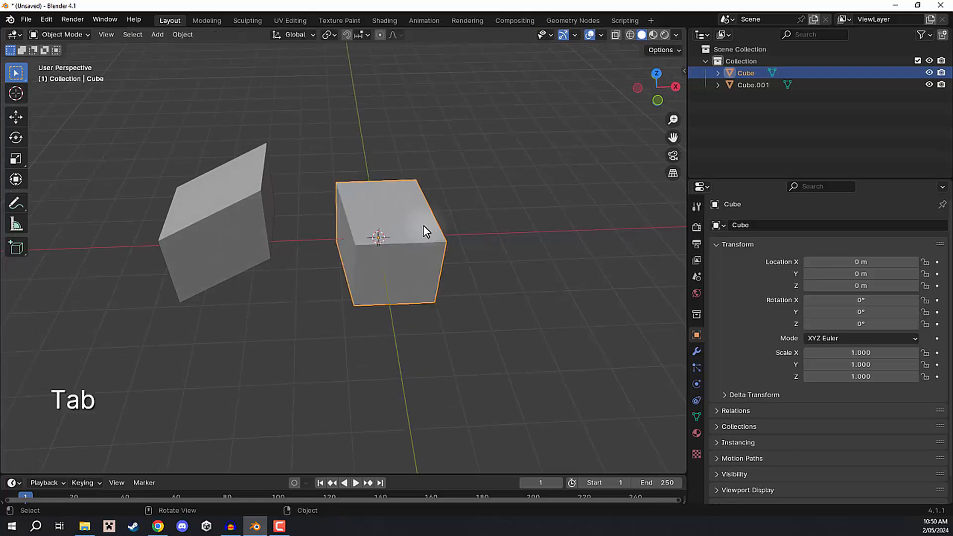
left_click(508, 230)
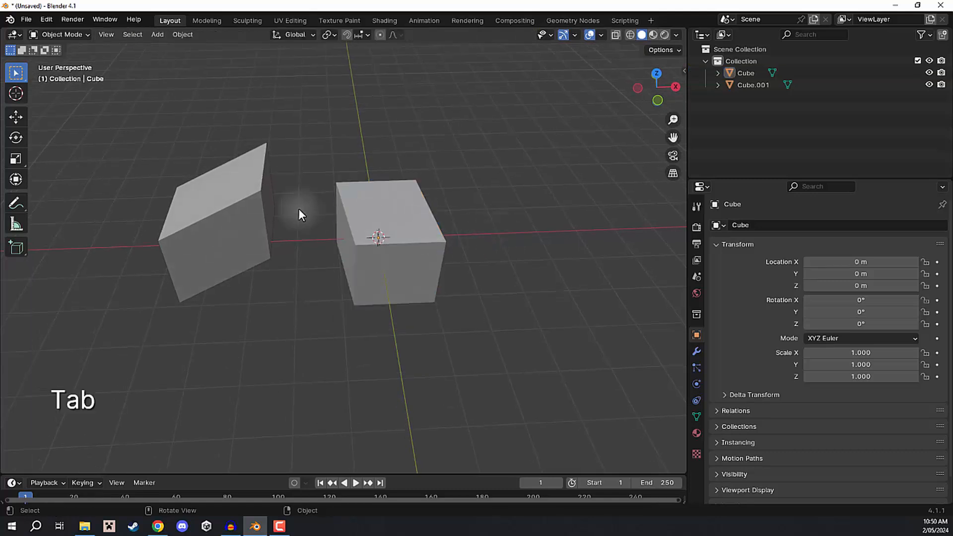
left_click(208, 209)
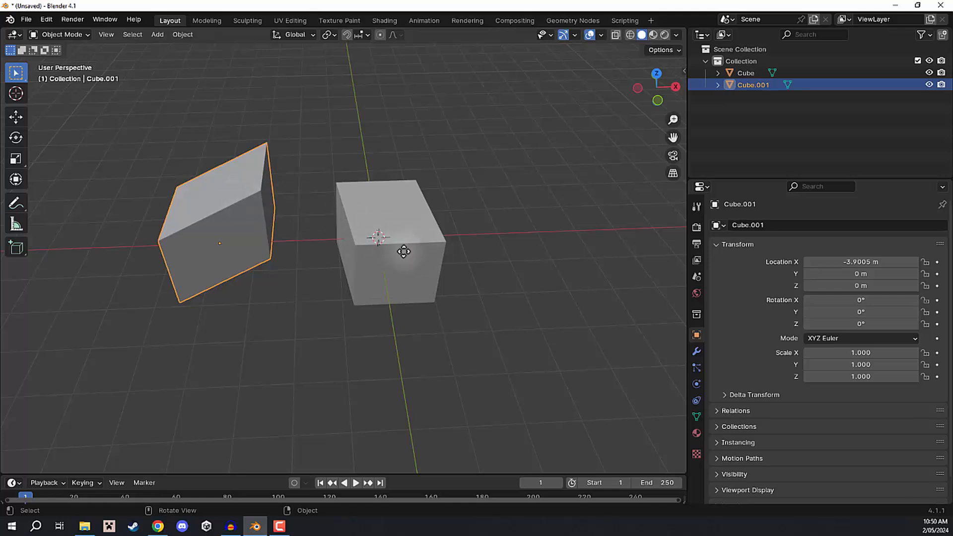
key("g")
left_click(350, 271)
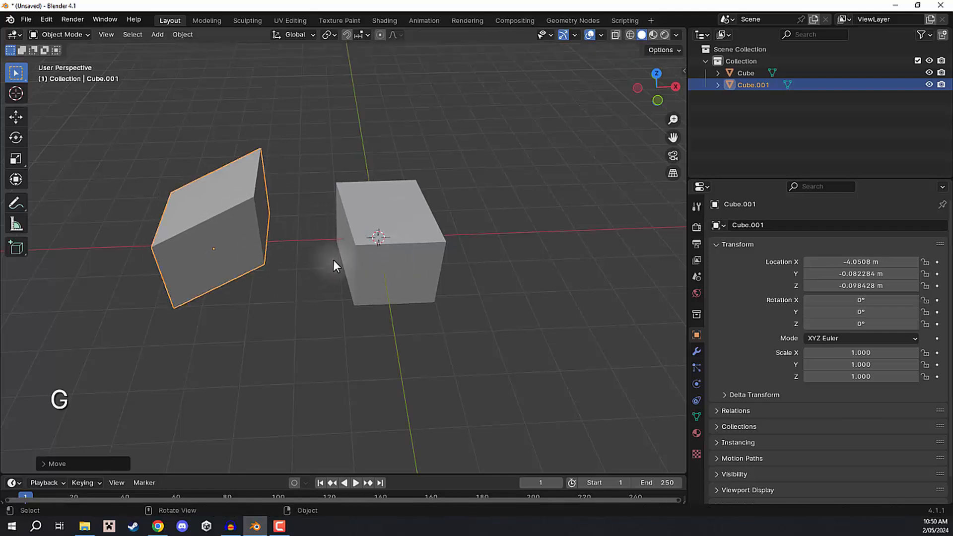
middle_click_drag(203, 184, 272, 196)
middle_click_drag(174, 243, 150, 163)
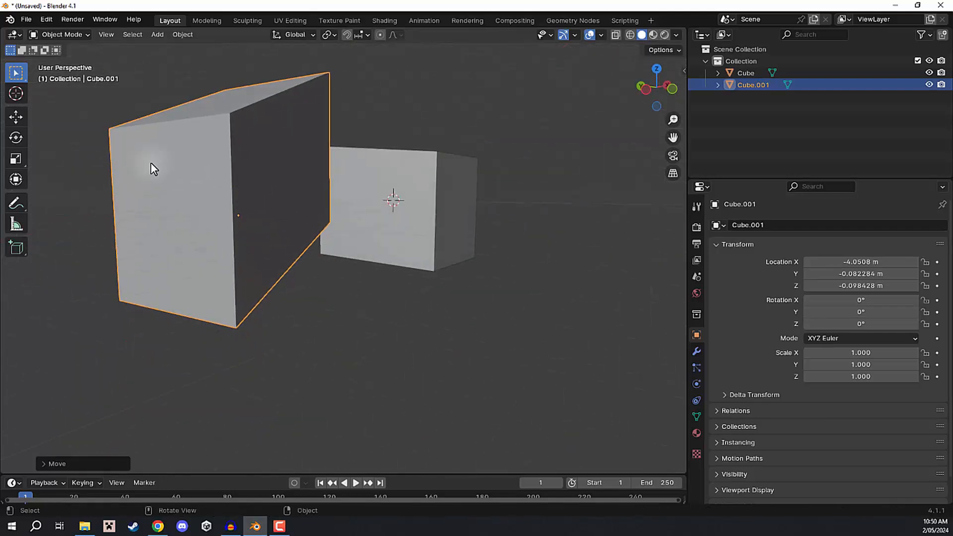
Step: Select the original cube and move it freely to about X 1.29 m, Y 0.13 m, Z 0.75 m
middle_click_drag(373, 182, 427, 211)
left_click(428, 210)
scroll(429, 218, "down", 5)
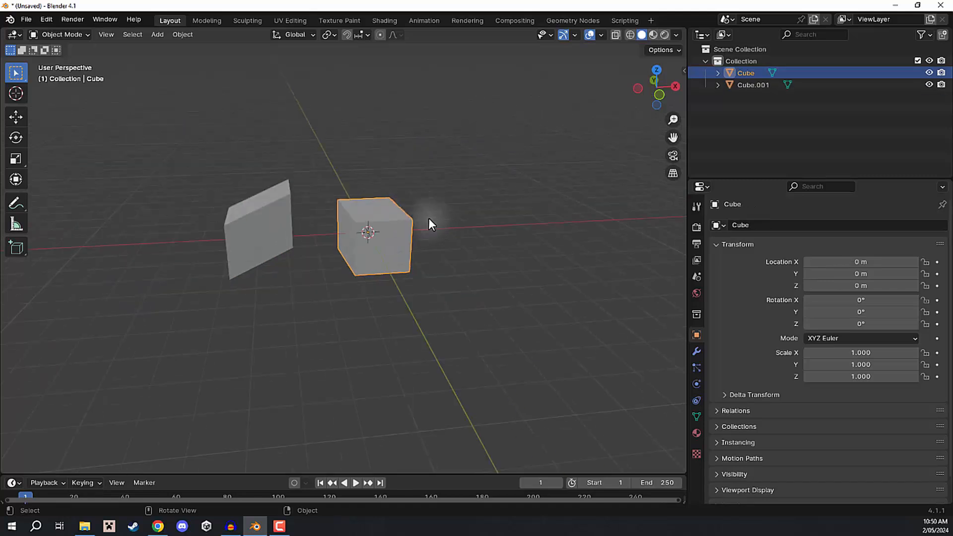
key("g")
left_click(446, 229)
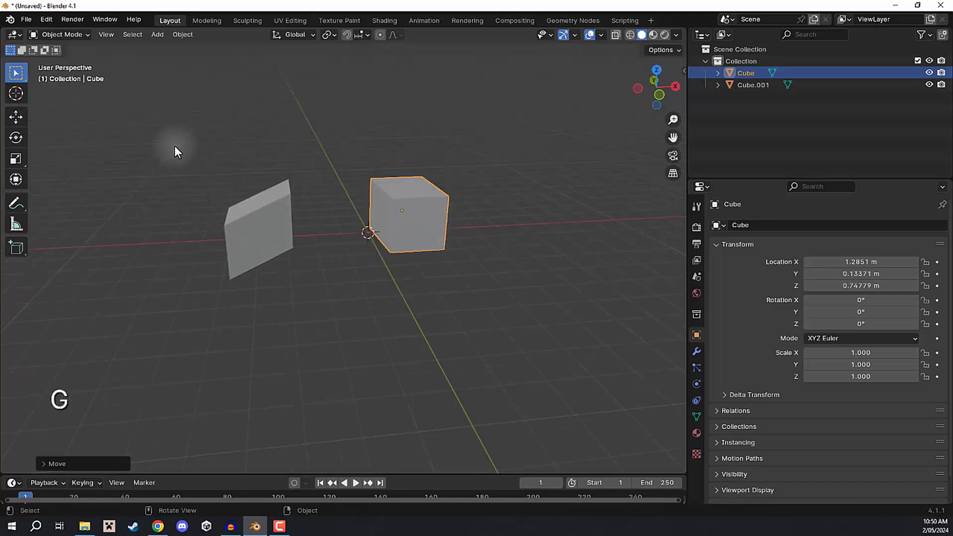
Step: Select both cubes and move them together, placing the original cube at about X 2.2 m, Y 0.23 m, Z 1.28 m, and clear the selection
left_click_drag(174, 145, 469, 305)
key("g")
left_click(559, 194)
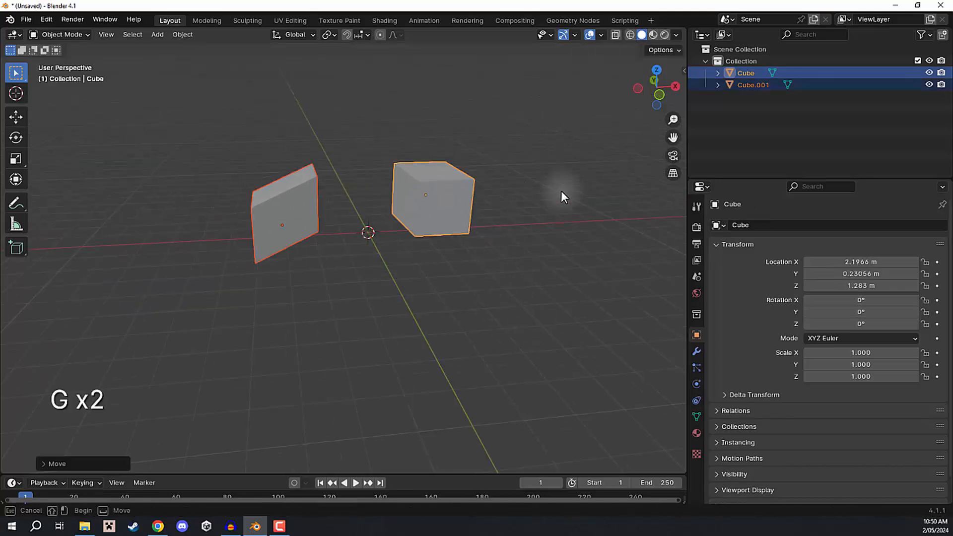
left_click(498, 211)
Step: Enter Edit Mode on the original cube, select its top face and return to Object Mode
key("Tab")
middle_click_drag(459, 199, 446, 194)
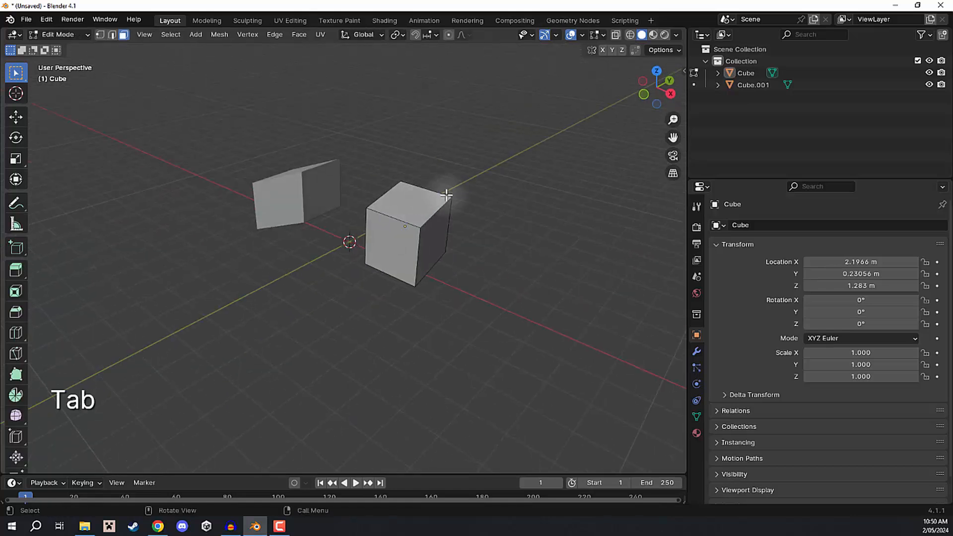
scroll(446, 195, "up", 4)
left_click(524, 193)
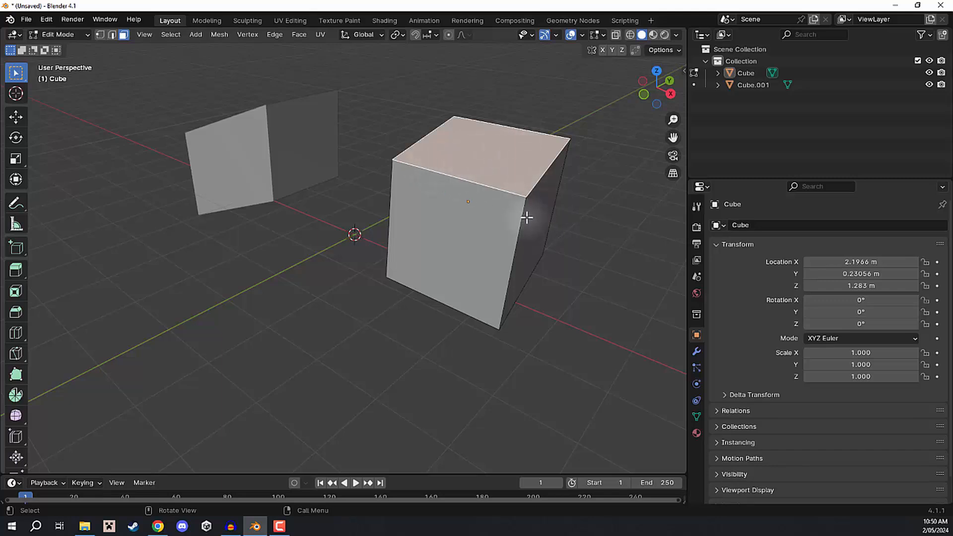
scroll(506, 200, "down", 5)
key("Tab")
Step: Enter Edit Mode on the cube at the origin, leave it and enter it again
middle_click_drag(506, 200, 474, 204)
key("Tab")
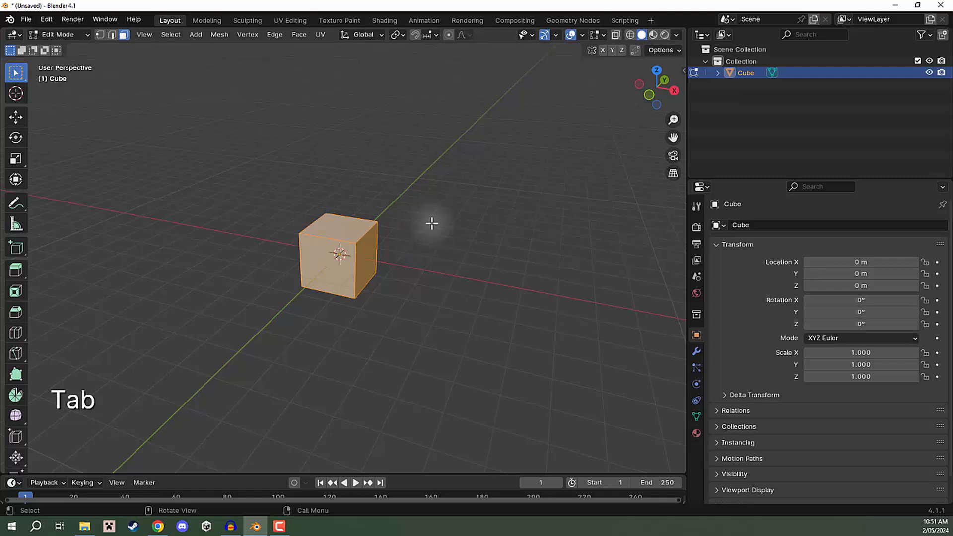
middle_click_drag(453, 229, 470, 210)
key("Tab")
key("Tab")
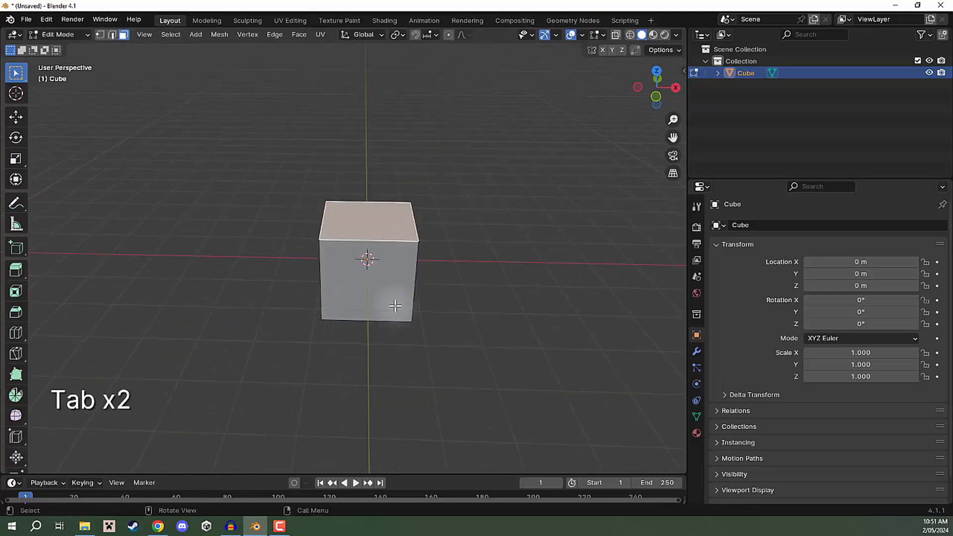
Step: Switch to vertex selection and back to face selection, select the cube's front face and clear the selection
left_click(98, 35)
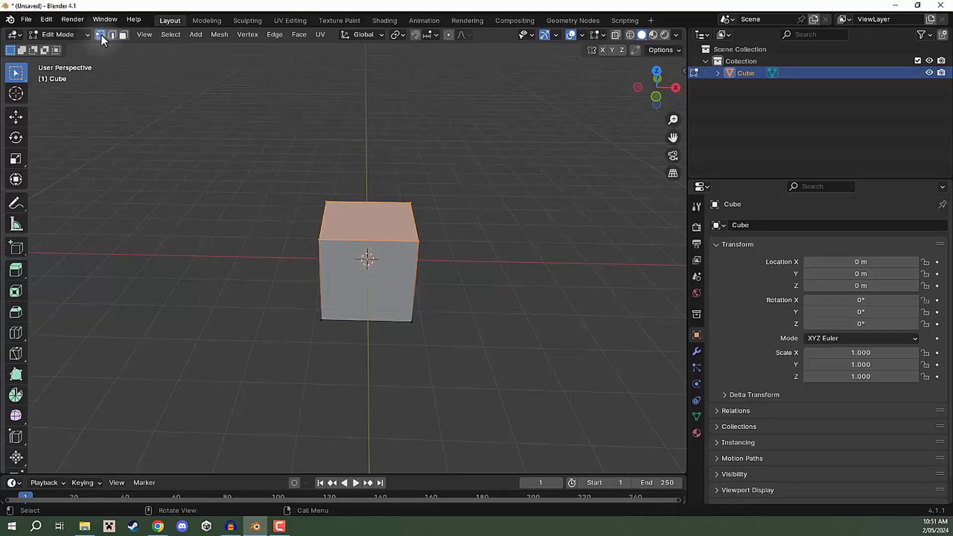
left_click(123, 35)
left_click(392, 268)
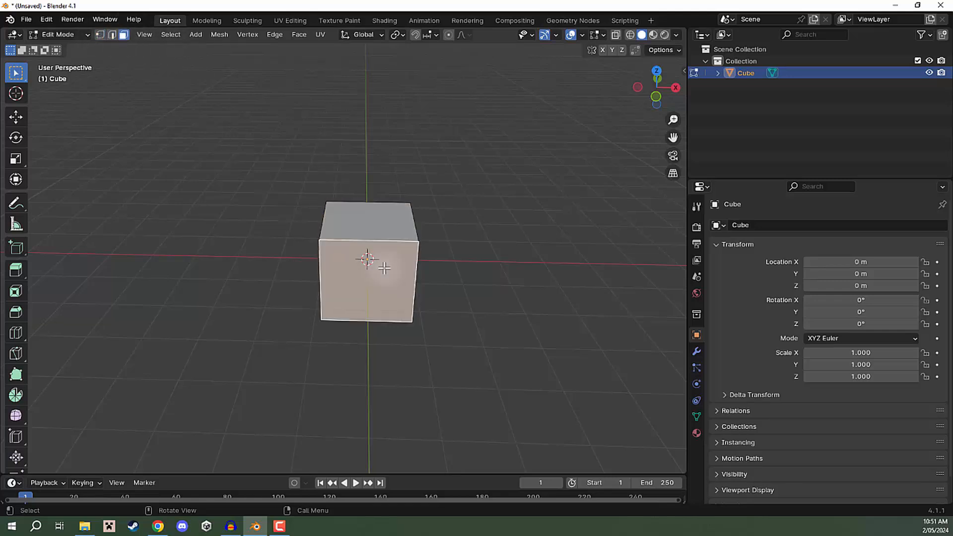
left_click(511, 241)
Step: Switch the cube to Object Mode and back to Edit Mode
middle_click_drag(524, 243, 432, 230)
scroll(478, 211, "down", 5)
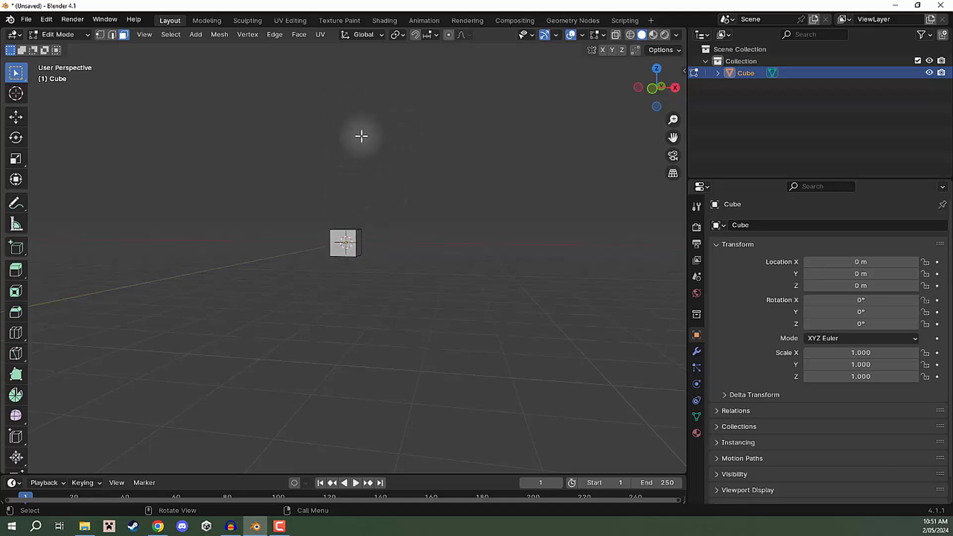
middle_click_drag(362, 136, 368, 215)
scroll(368, 215, "up", 4)
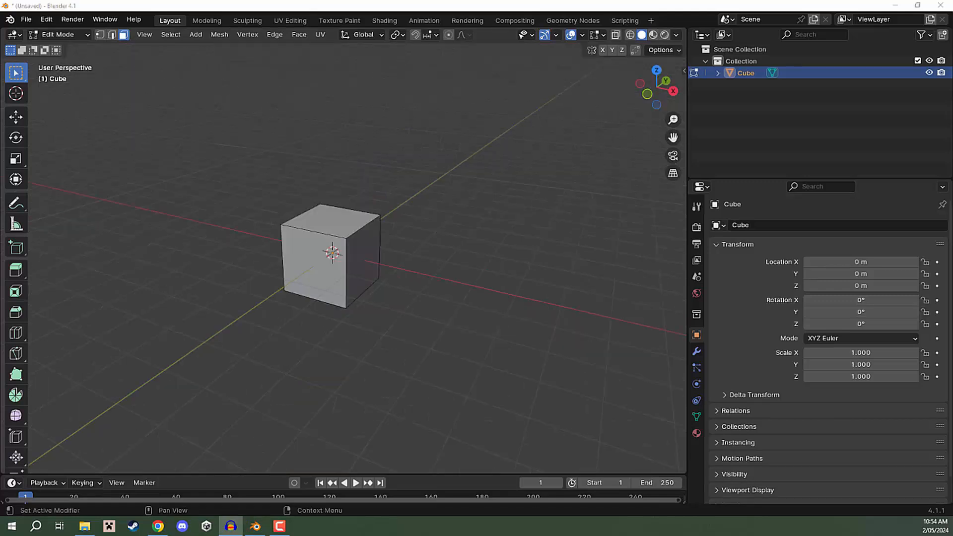
middle_click_drag(446, 185, 448, 170)
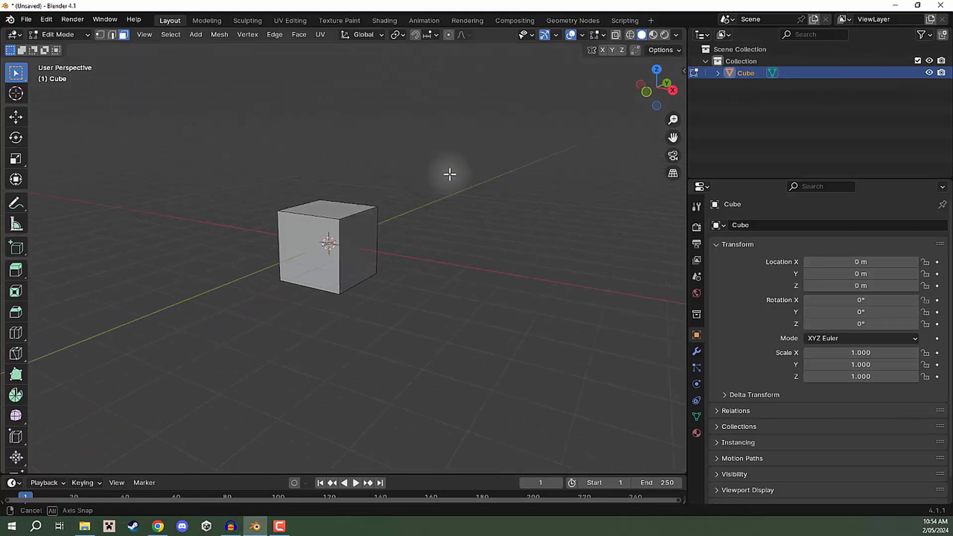
key("Tab")
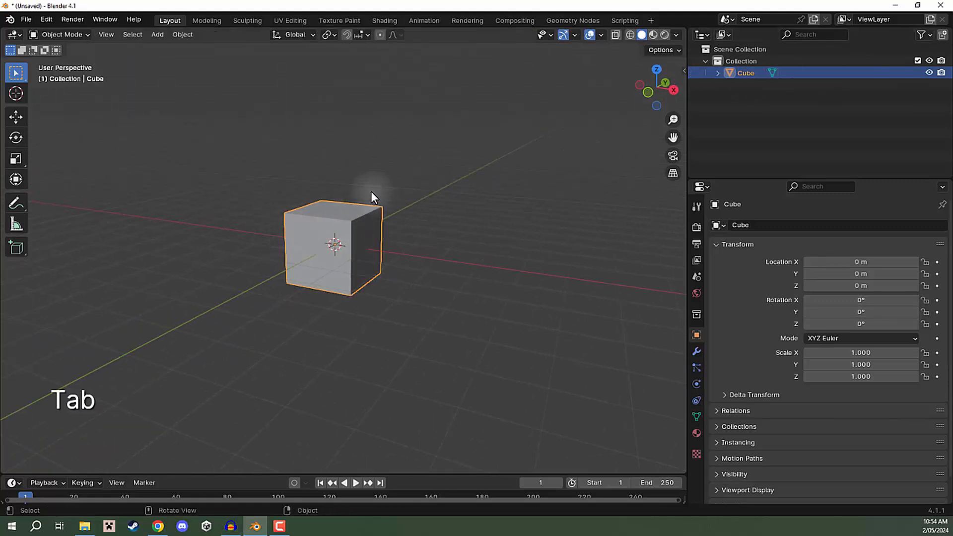
key("Tab")
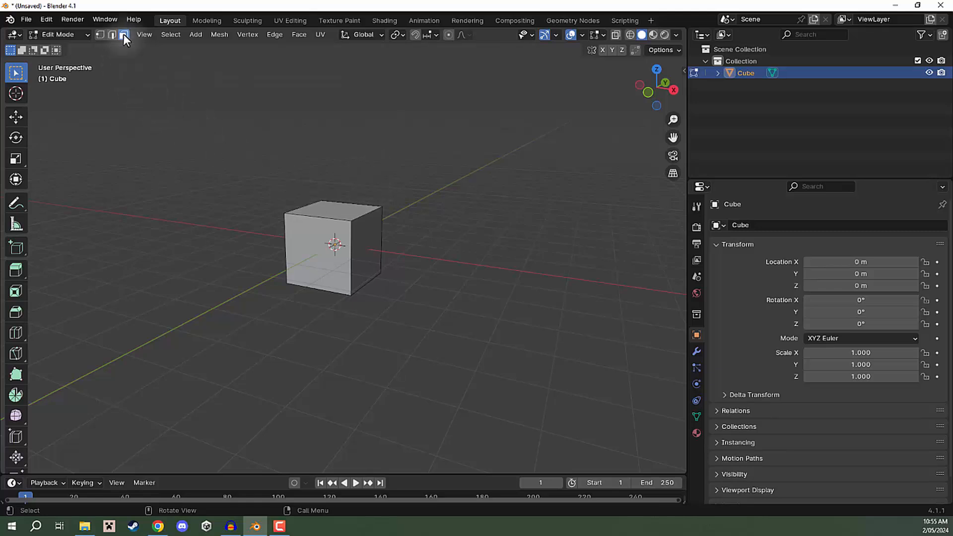
Step: Select the cube's top face and scale it down to about 0.06 to form a pyramid
middle_click_drag(308, 142, 352, 201)
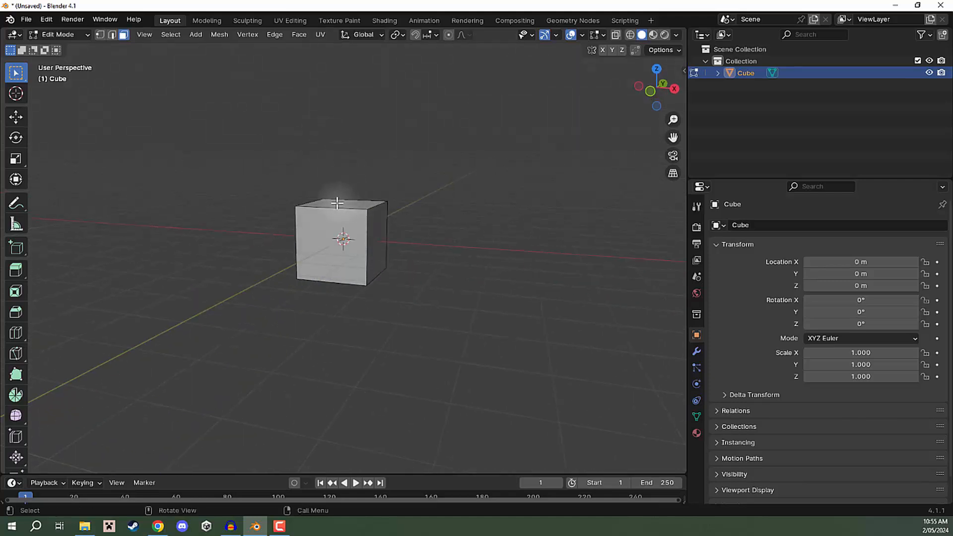
left_click(341, 199)
middle_click_drag(452, 171, 450, 198)
scroll(450, 197, "up", 5)
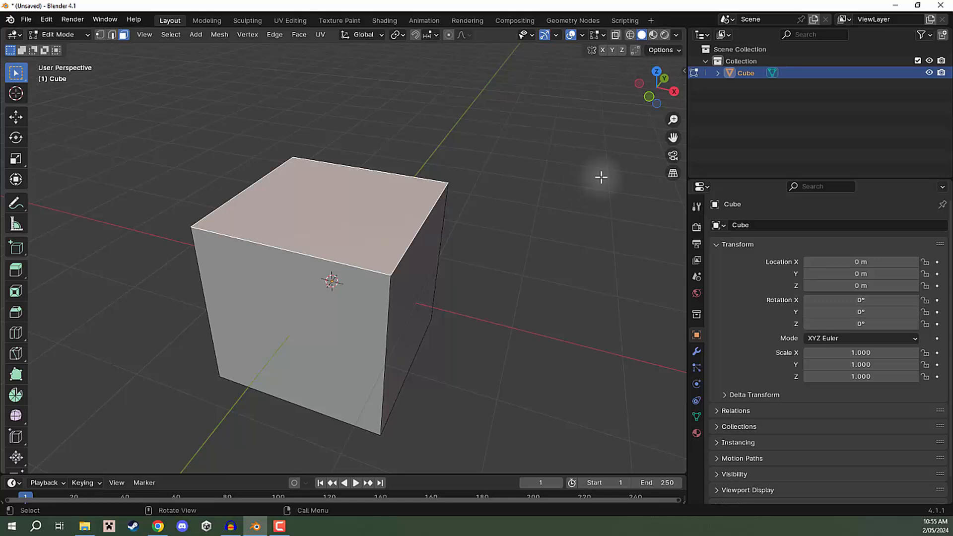
key("s")
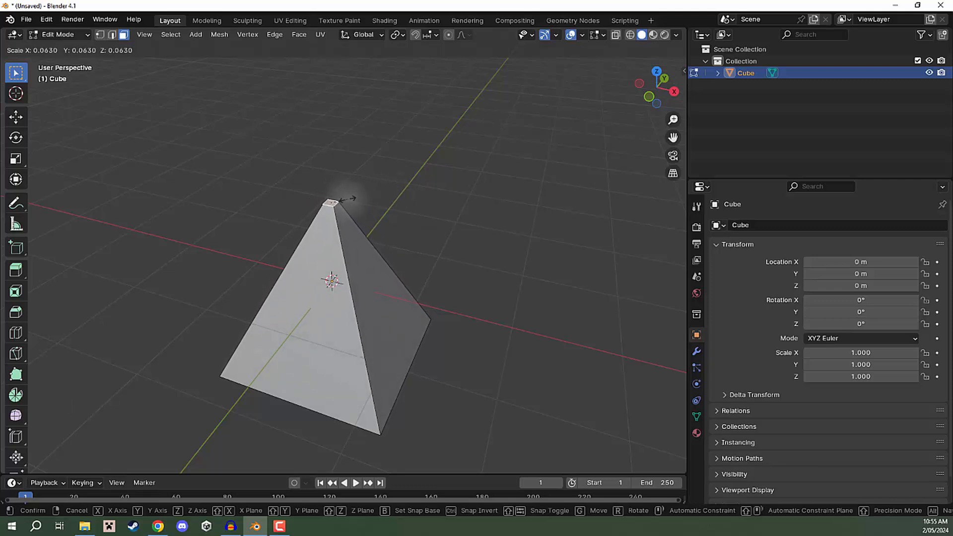
left_click(372, 199)
Step: Move the pyramid's small top face upward along the Z axis to stretch the shape into a tall spire
scroll(457, 254, "down", 2)
middle_click_drag(431, 266, 460, 215)
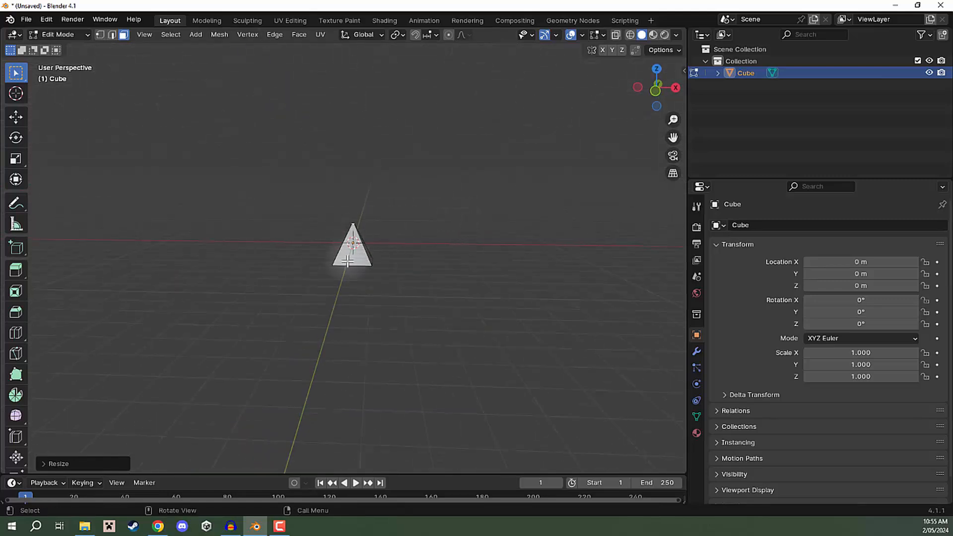
scroll(385, 203, "up", 4)
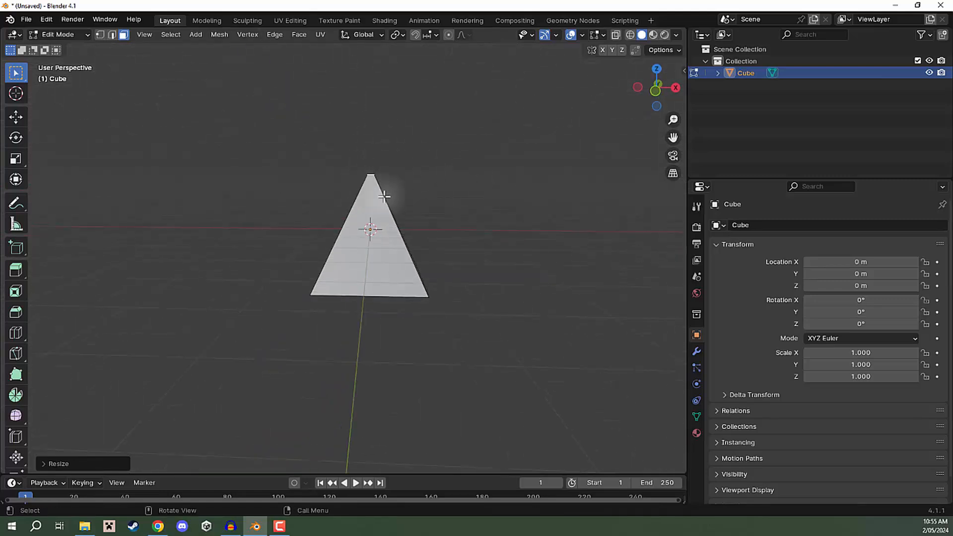
middle_click_drag(384, 196, 379, 233)
scroll(483, 194, "down", 4)
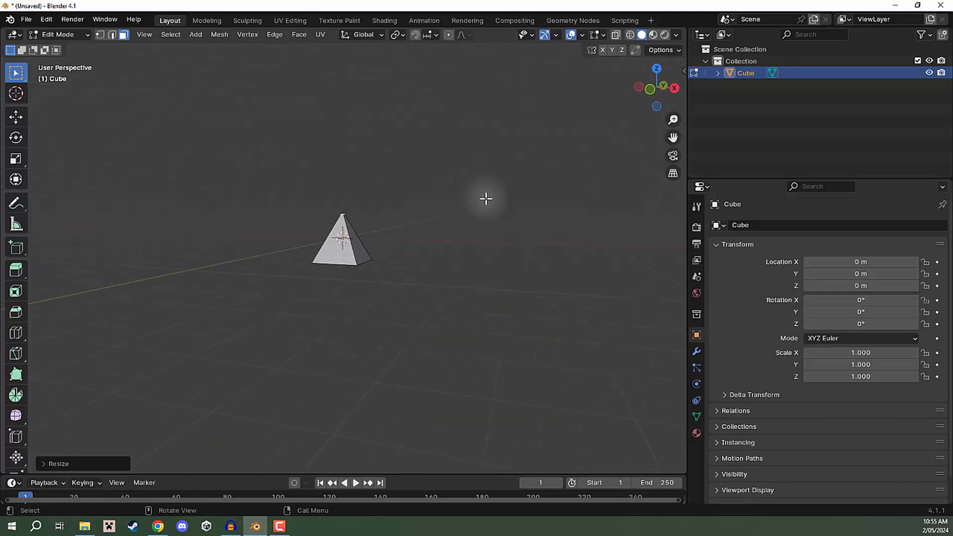
key("g")
key("z")
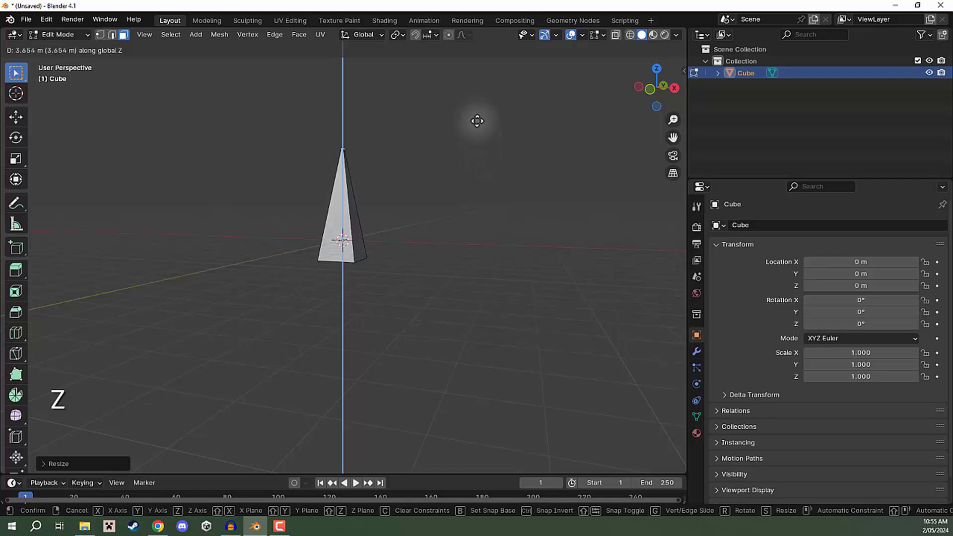
left_click(461, 82)
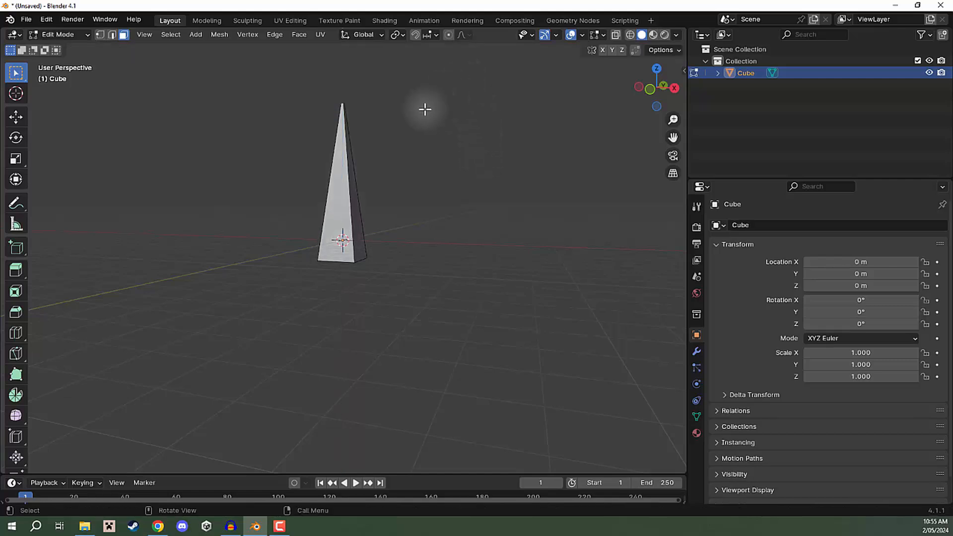
Step: Select the spire's small top face and move it down along the Z axis to form a short pyramid
middle_click_drag(423, 107, 396, 154)
scroll(315, 191, "down", 3)
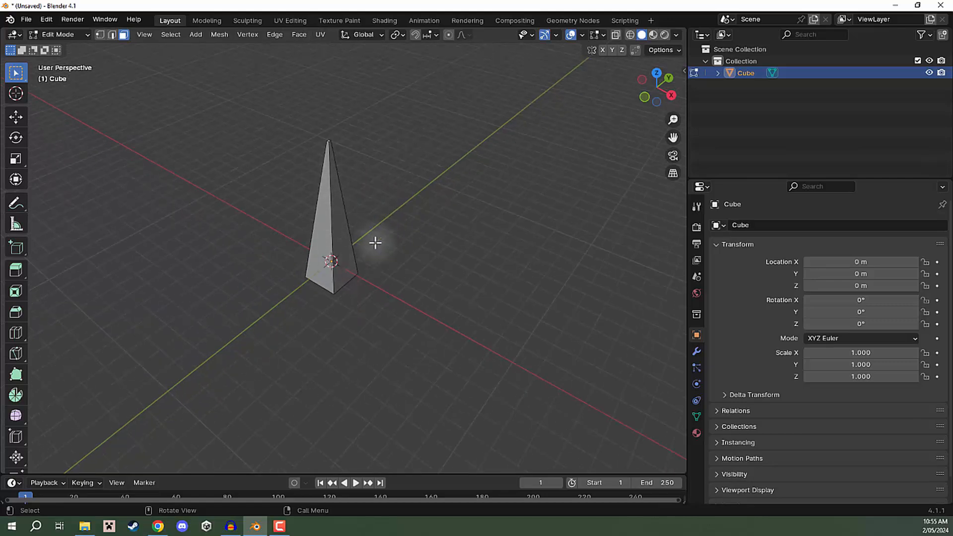
middle_click_drag(385, 181, 393, 160)
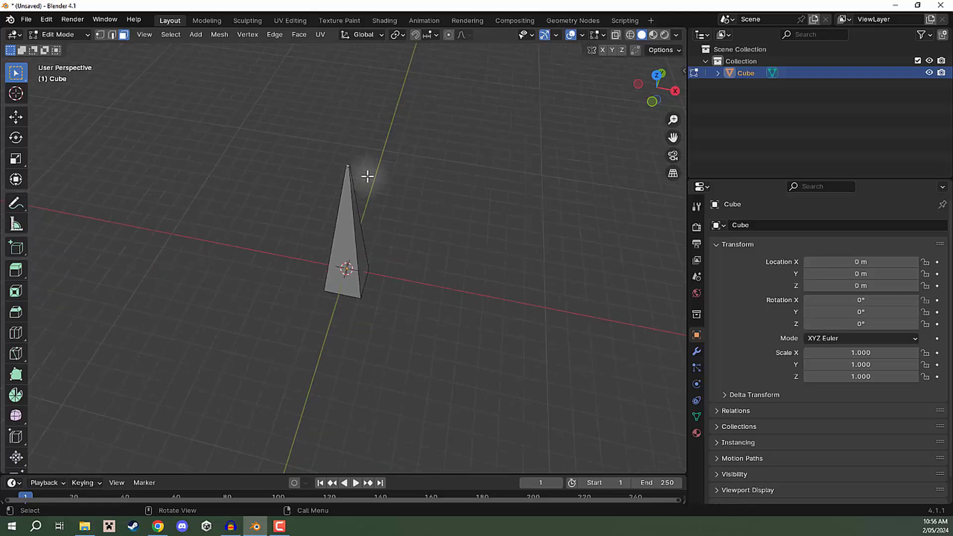
scroll(366, 159, "up", 4)
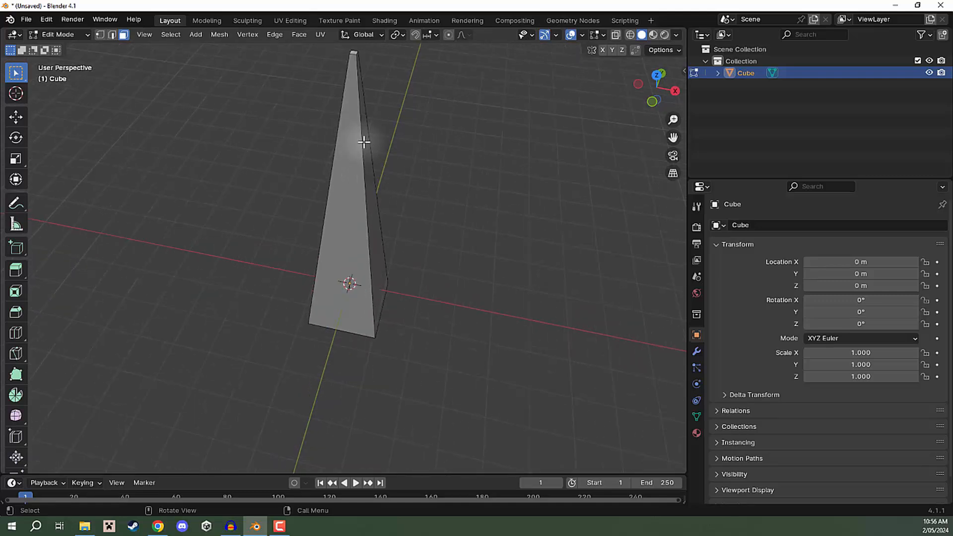
left_click(351, 53)
key("g")
key("z")
left_click(452, 283)
middle_click_drag(453, 283, 468, 209)
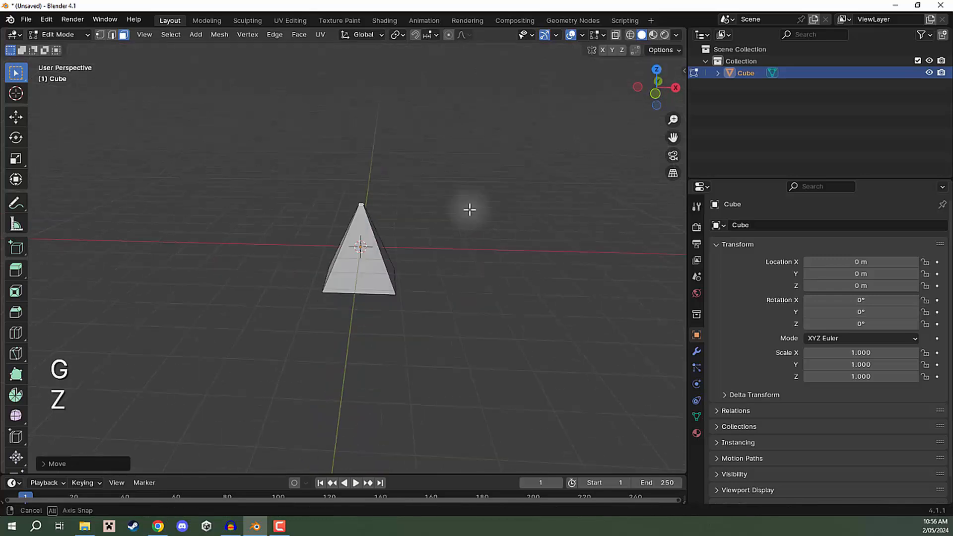
scroll(496, 194, "up", 5)
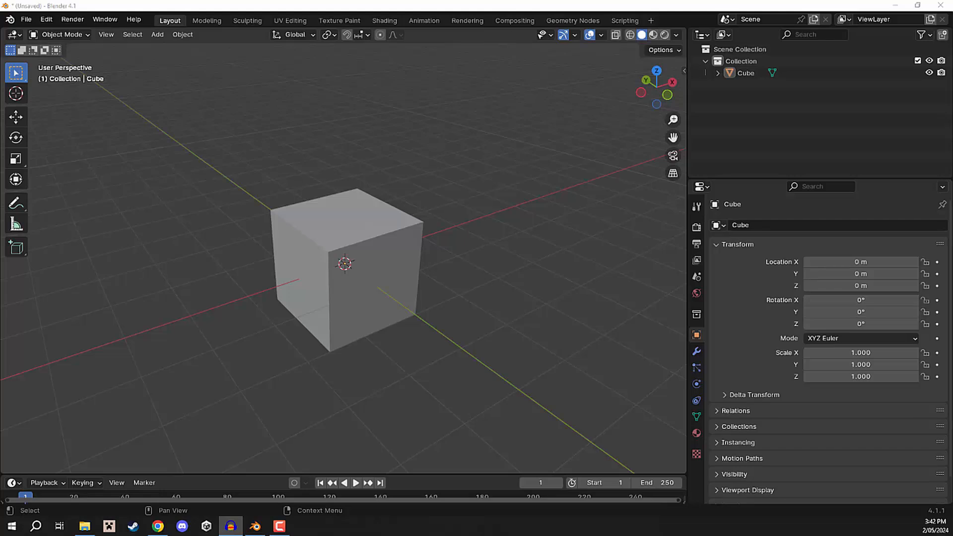
Step: Select the undeformed cube at the origin and enter Edit Mode on it
left_click(750, 119)
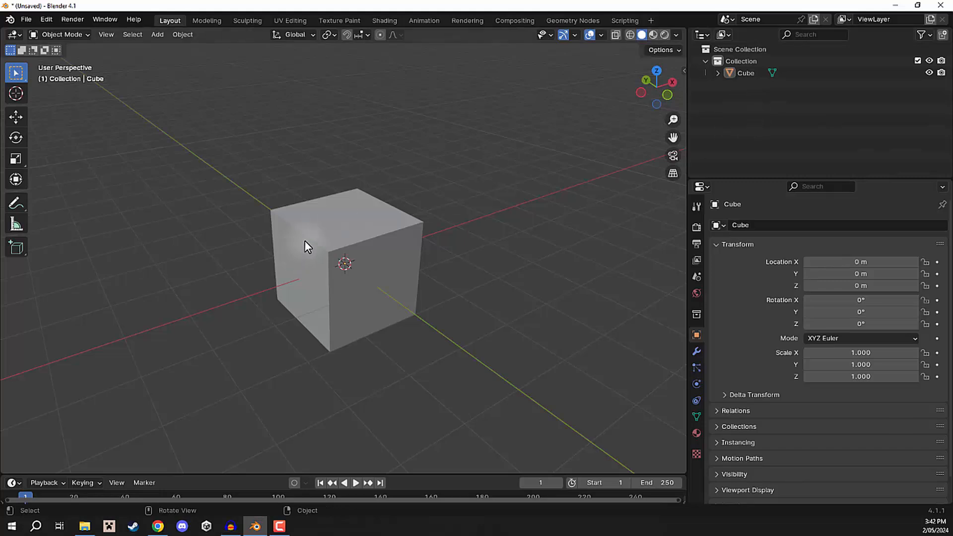
left_click(345, 223)
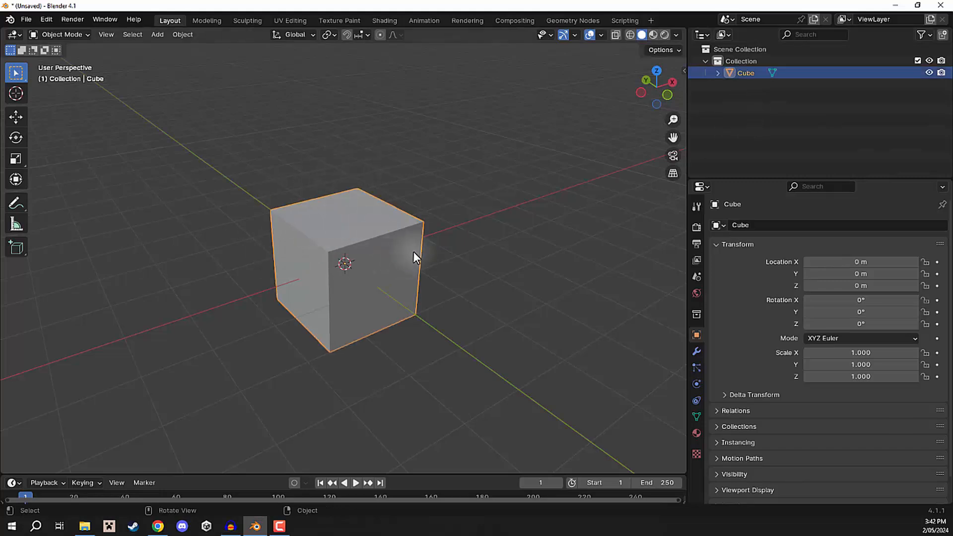
middle_click_drag(415, 257, 415, 254)
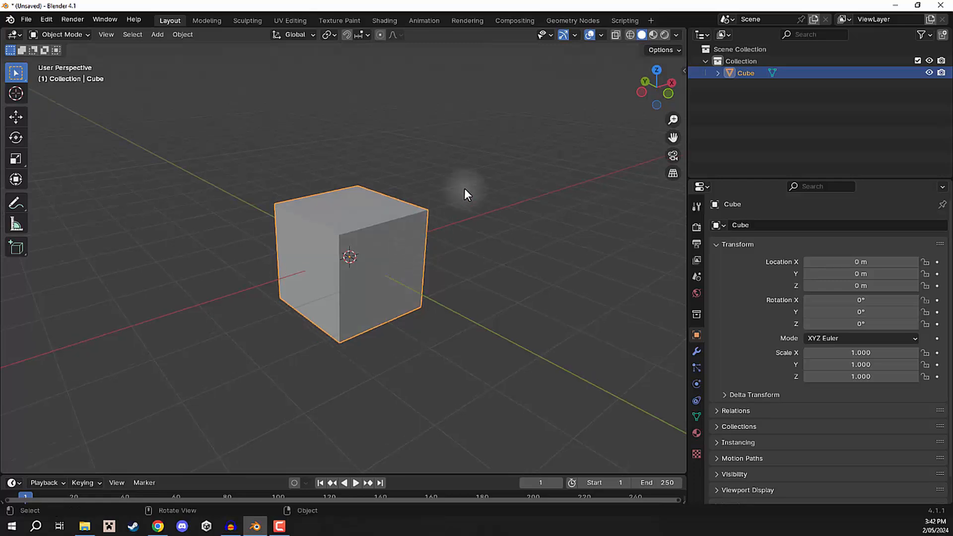
key("Tab")
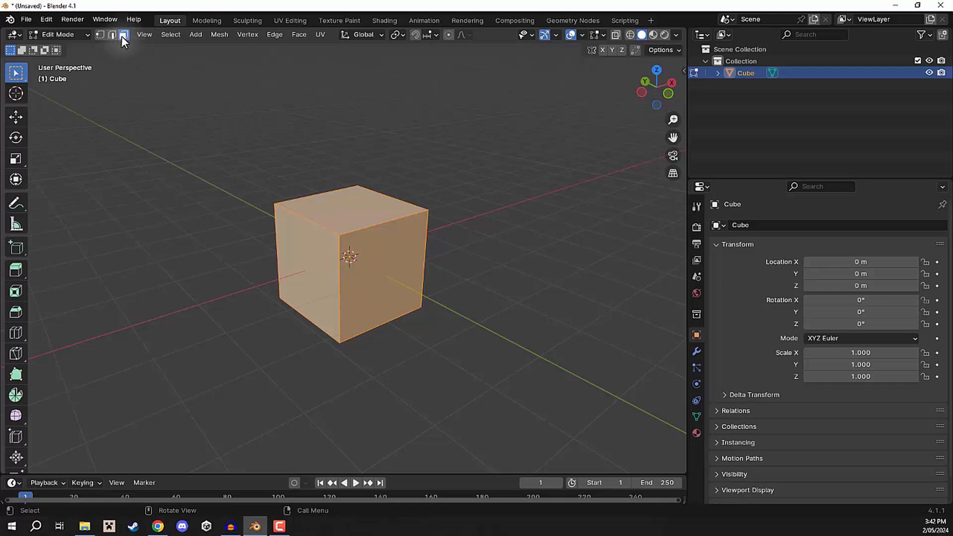
Step: Select several of the cube's faces one at a time, finishing with only the top face selected
left_click(323, 206)
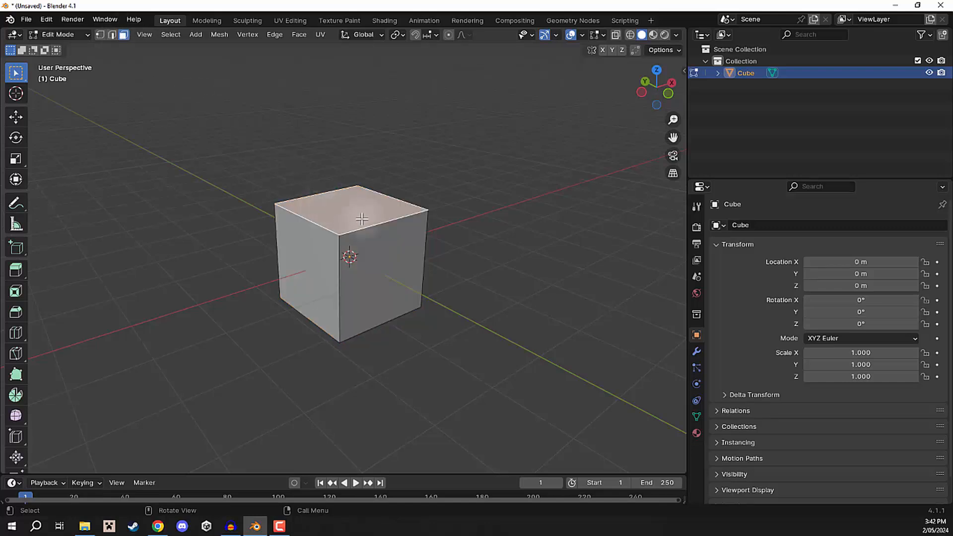
left_click(385, 240)
left_click(311, 245)
left_click(382, 240)
left_click(345, 206)
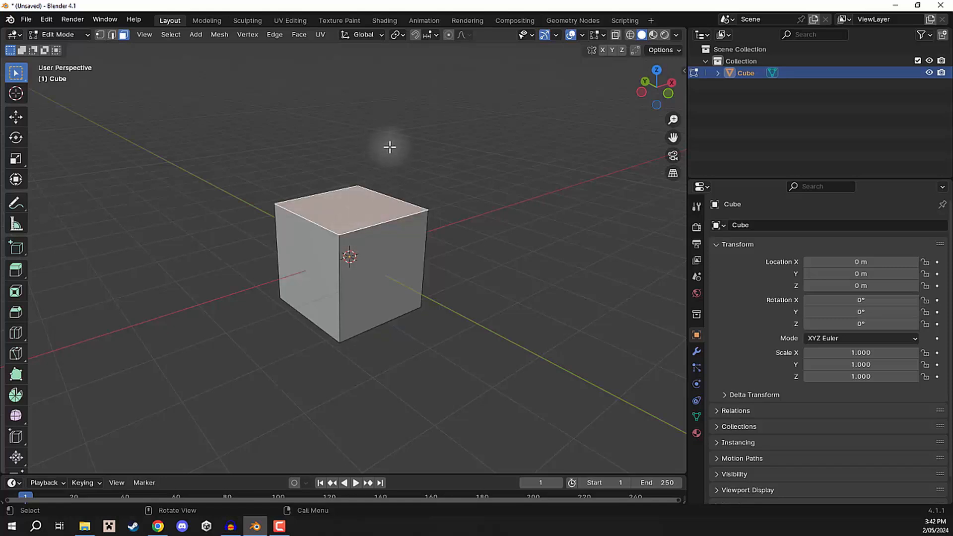
Step: Extrude the cube's top face upward with the Extrude Region tool to form a second block of similar height
middle_click_drag(390, 147, 439, 205)
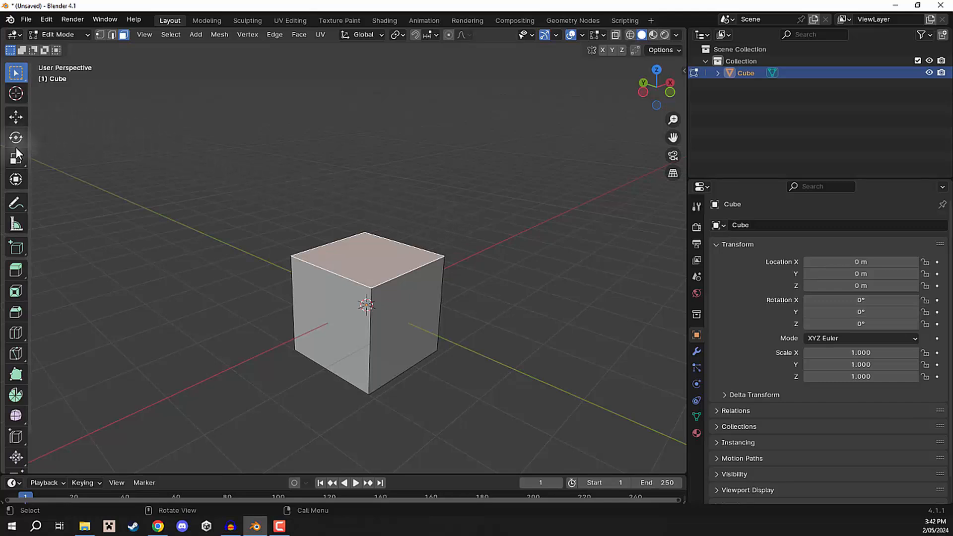
left_click(15, 273)
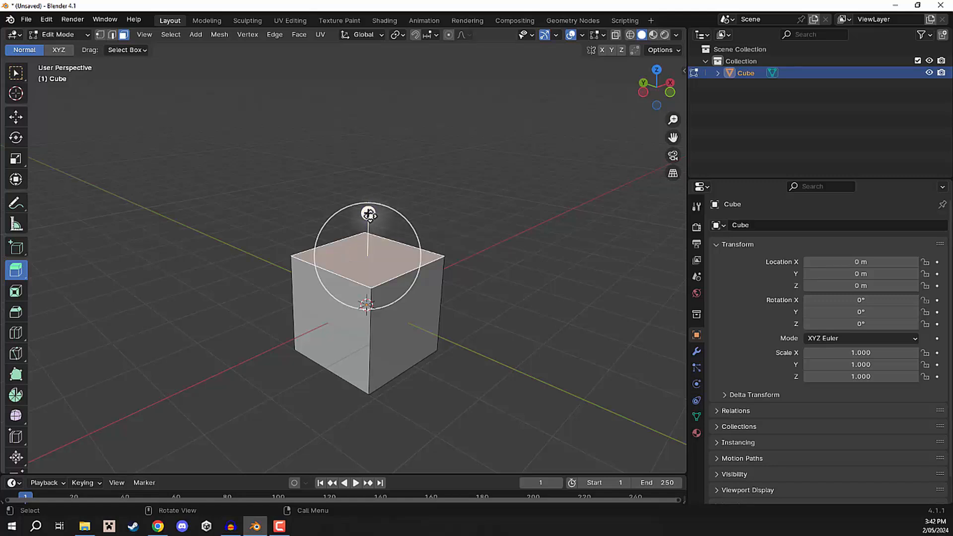
left_click_drag(368, 214, 379, 115)
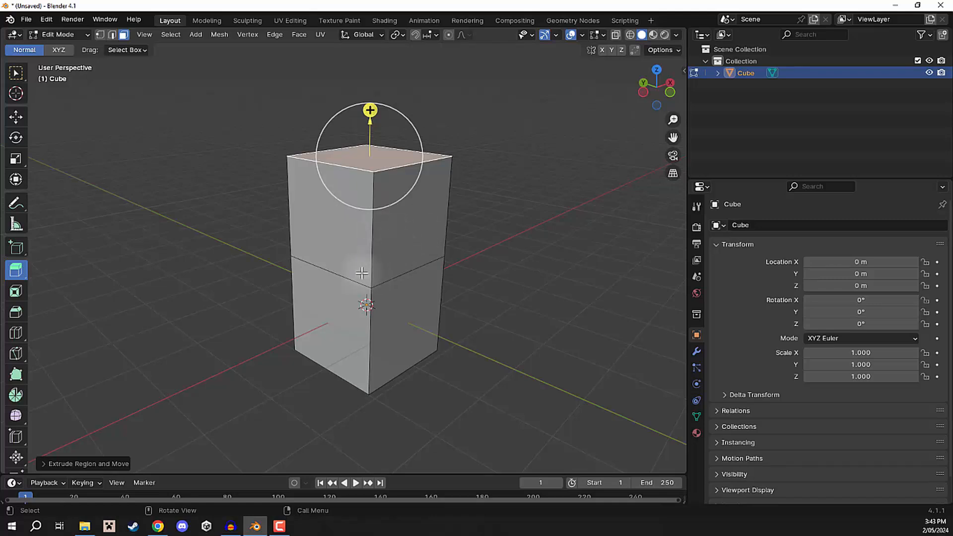
middle_click_drag(491, 245, 498, 248)
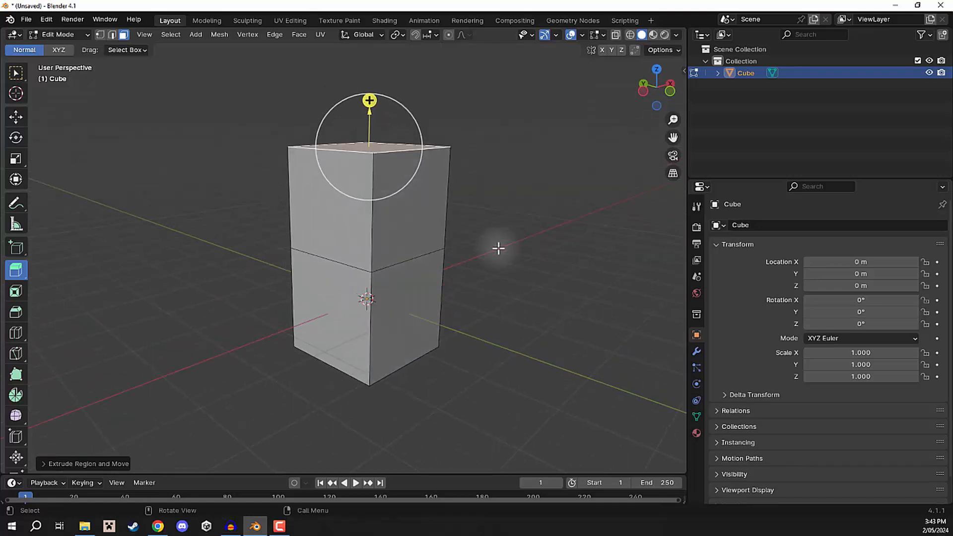
Step: Return to the Select Box tool and select the side faces of the upper and lower blocks individually
left_click(14, 77)
left_click(419, 191)
mouse_move(518, 195)
middle_mouse_down()
mouse_move(545, 178)
mouse_move(504, 162)
mouse_move(528, 187)
middle_mouse_up()
scroll(424, 219, "up", 3)
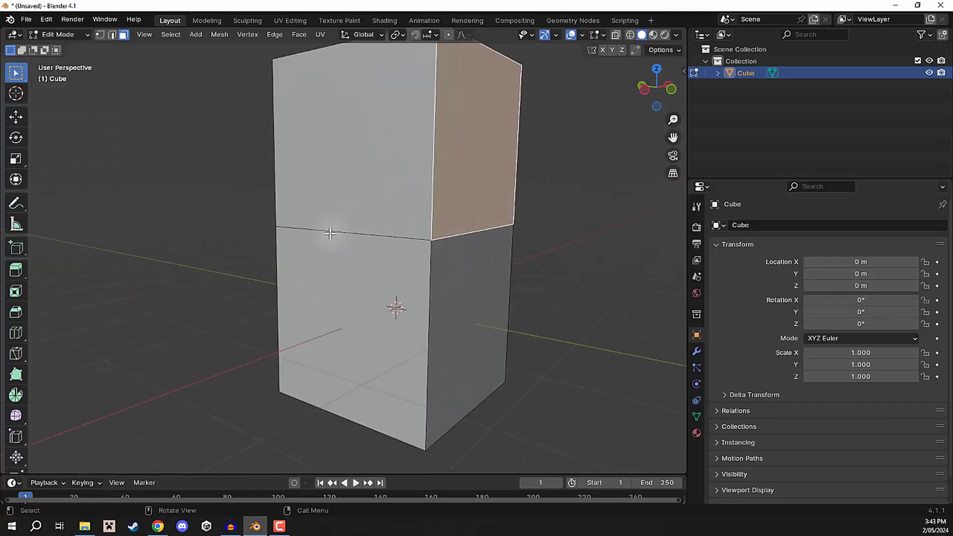
left_click(369, 239)
left_click(379, 173)
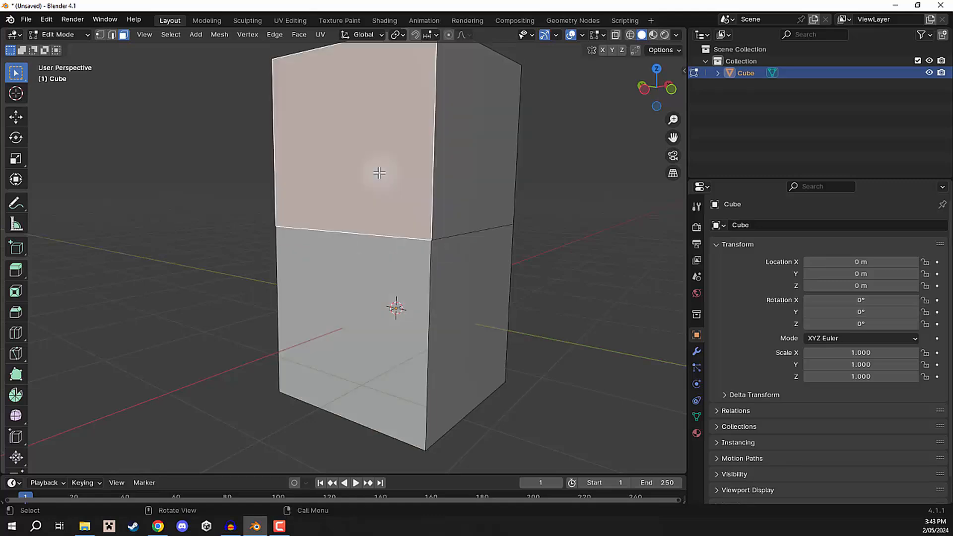
middle_click_drag(461, 168, 364, 192)
scroll(452, 198, "down", 3)
scroll(303, 182, "up", 3)
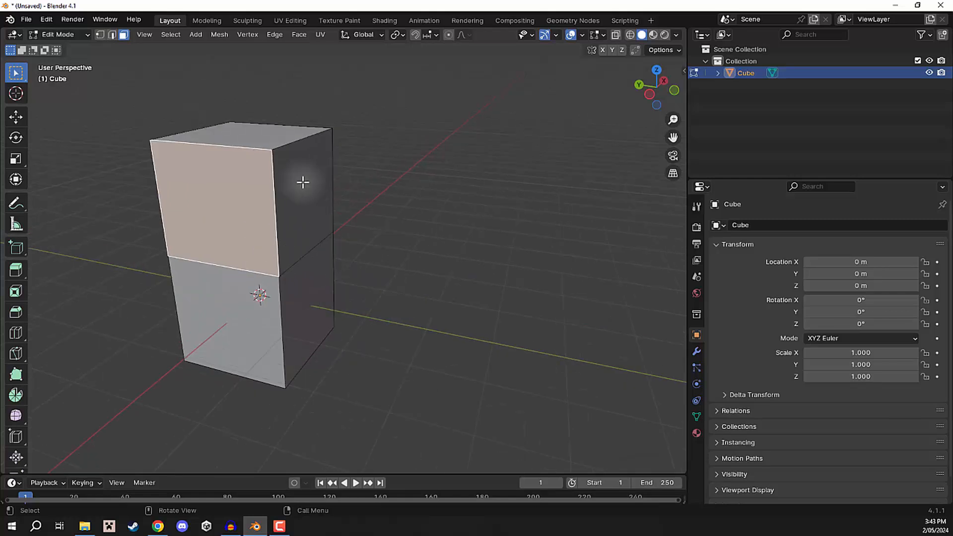
Step: Select the upper block's side face pointing along negative Y, try moving it freely and undo the move
left_click(303, 182)
key("g")
left_click(475, 194)
middle_click_drag(476, 193, 502, 160)
key("ctrl+z")
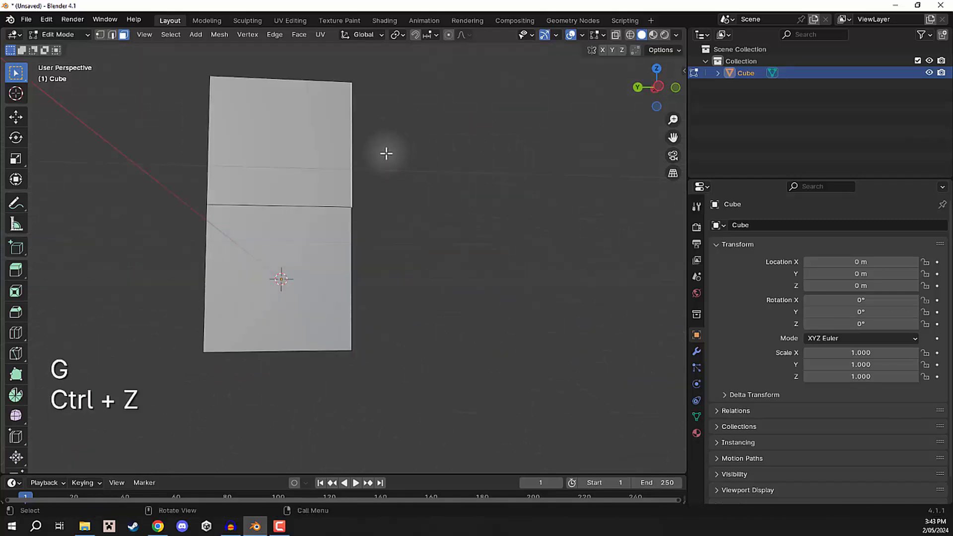
middle_click_drag(386, 153, 464, 162)
key("s")
left_click(372, 151)
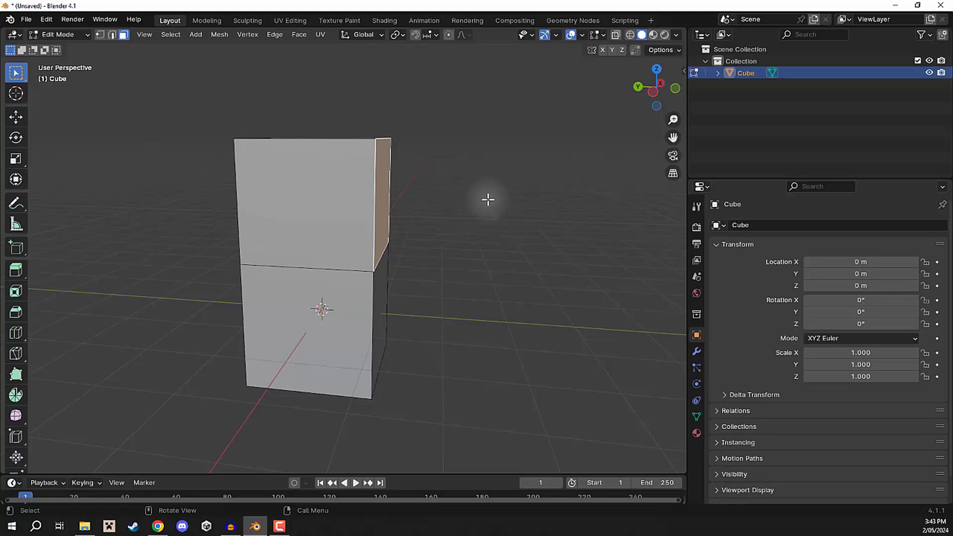
Step: Extrude the upper block's negative Y side face outward into an arm and start extruding the arm's top face
key("e")
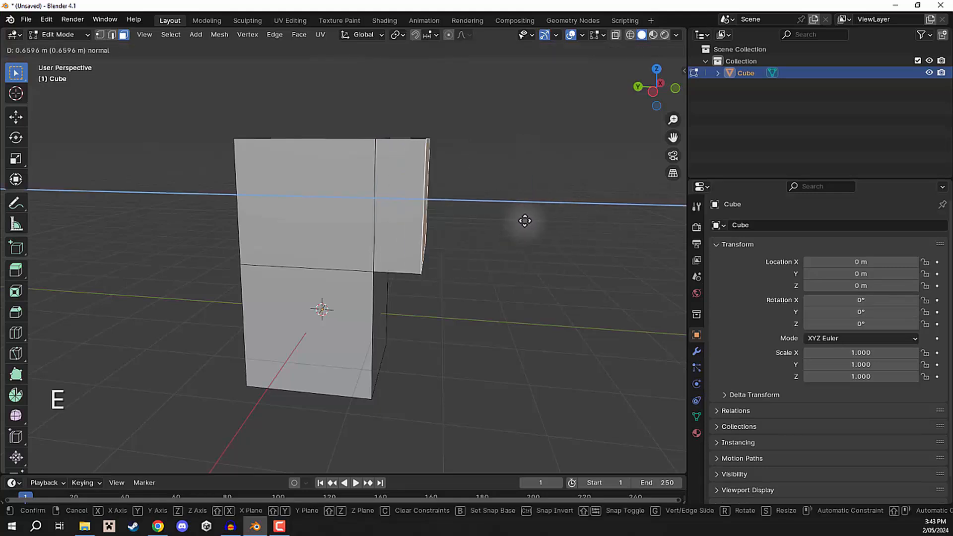
left_click(601, 214)
middle_click_drag(601, 215, 564, 238)
left_click(463, 196)
scroll(486, 233, "down", 3)
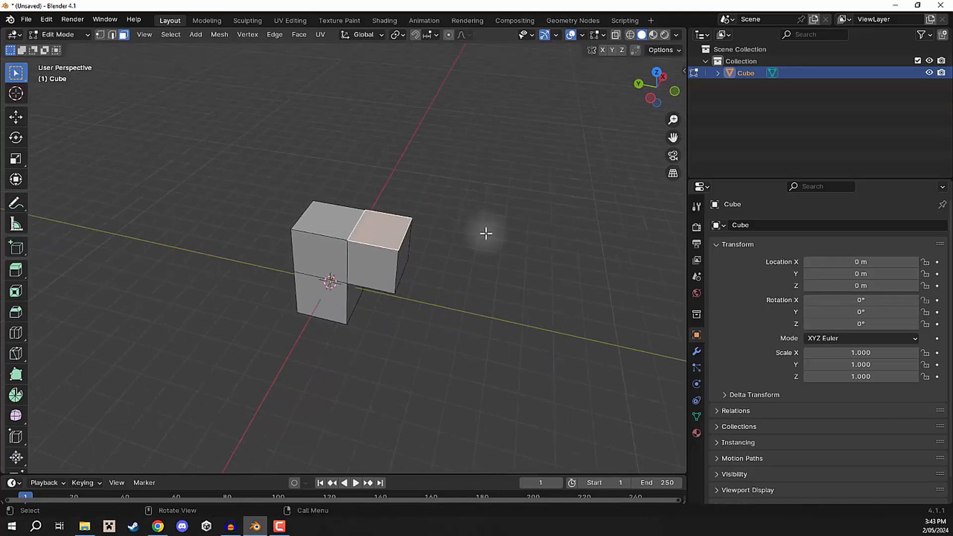
key("e")
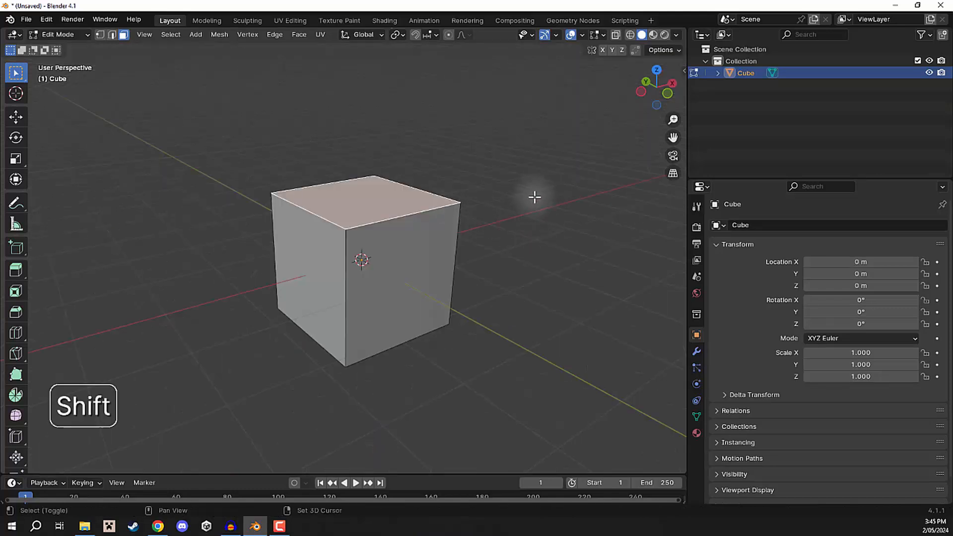
Step: Extrude the plain cube's top face upward by 1.5 m after trying distances of 1, 0.2 and 0.5 m
middle_click_drag(534, 195, 504, 238, "shift")
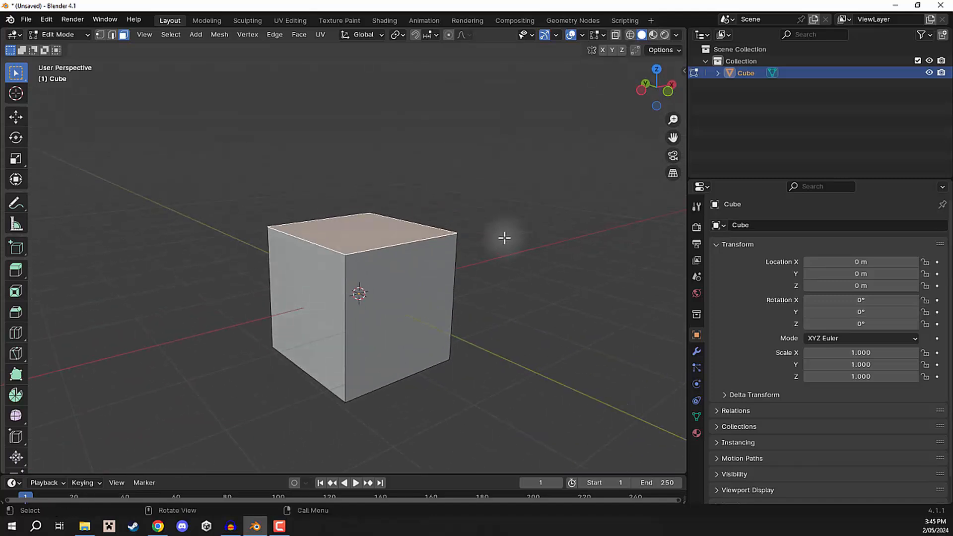
key("e")
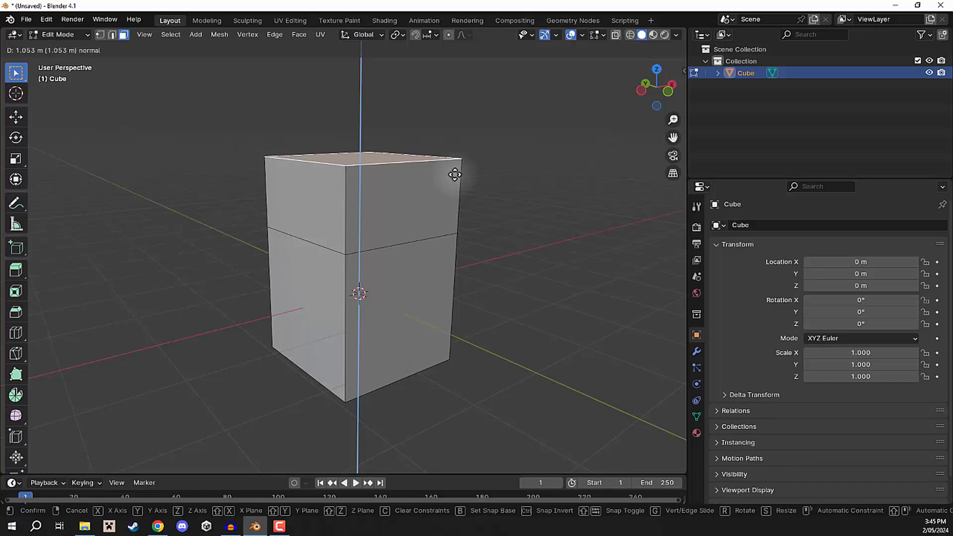
type("1")
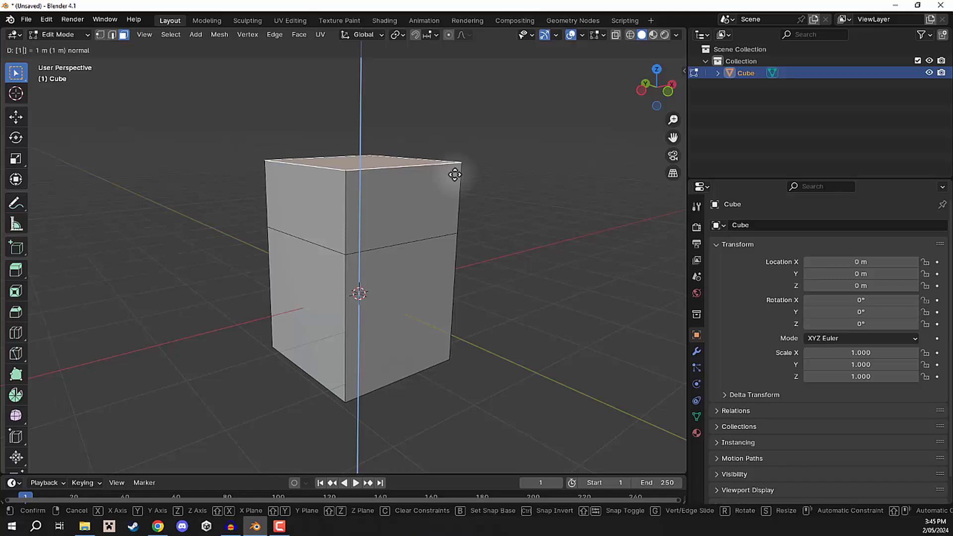
key("BackSpace")
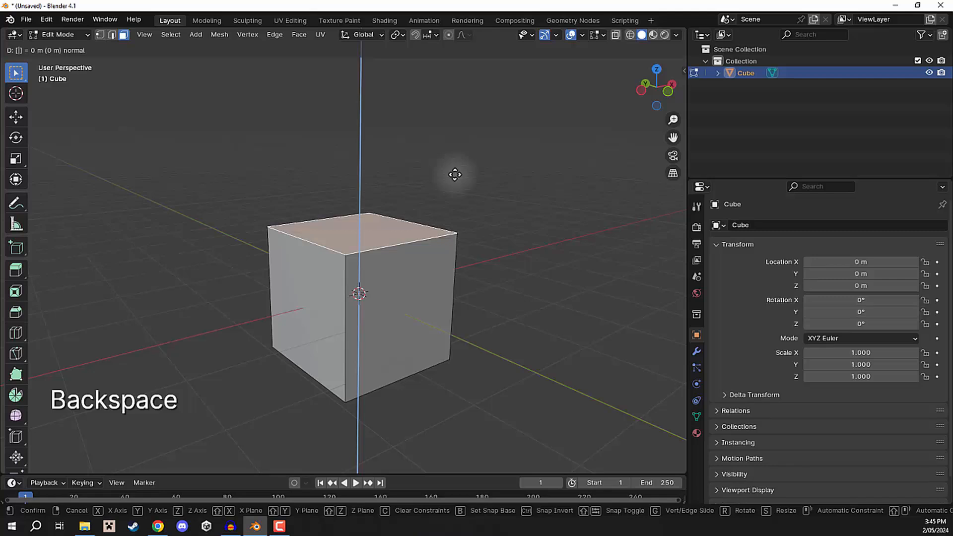
type(".2")
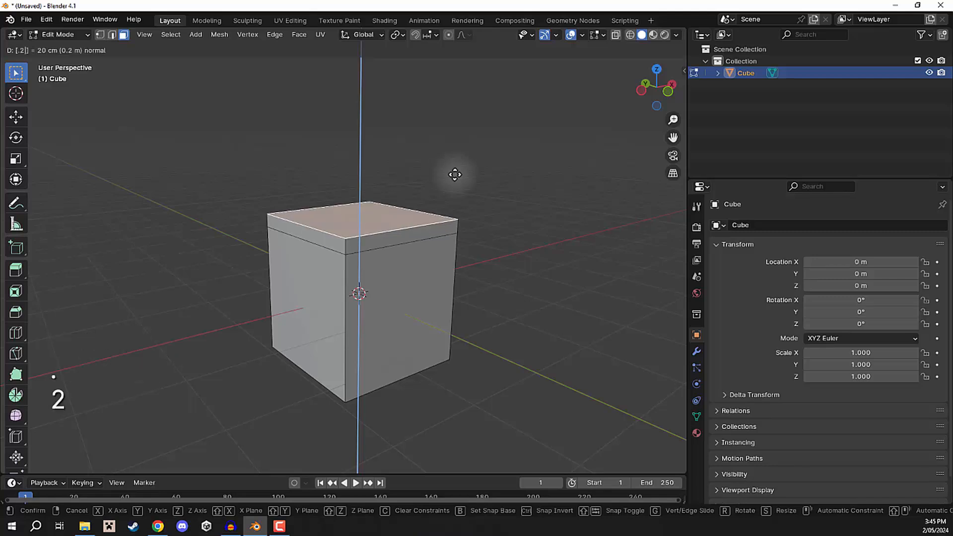
key("BackSpace")
type("5")
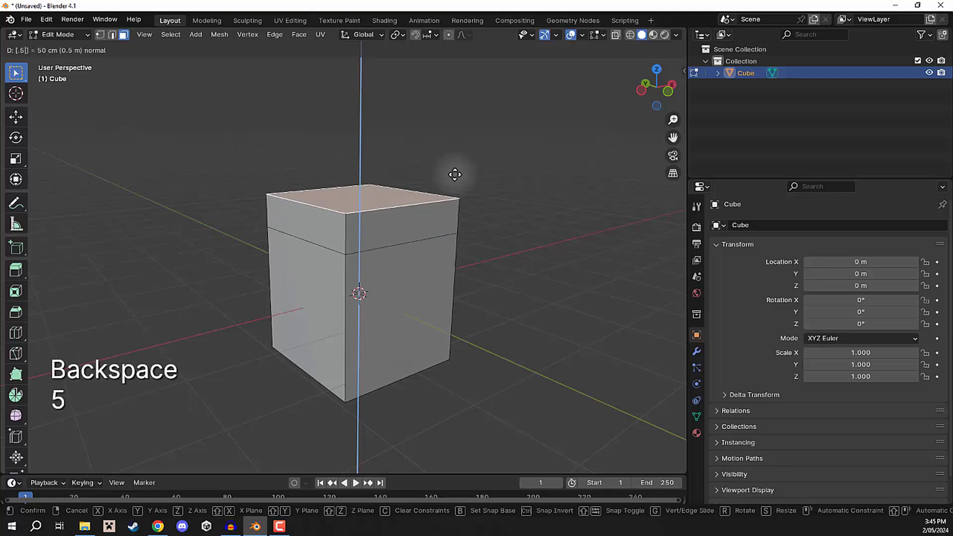
key("BackSpace")
key("BackSpace")
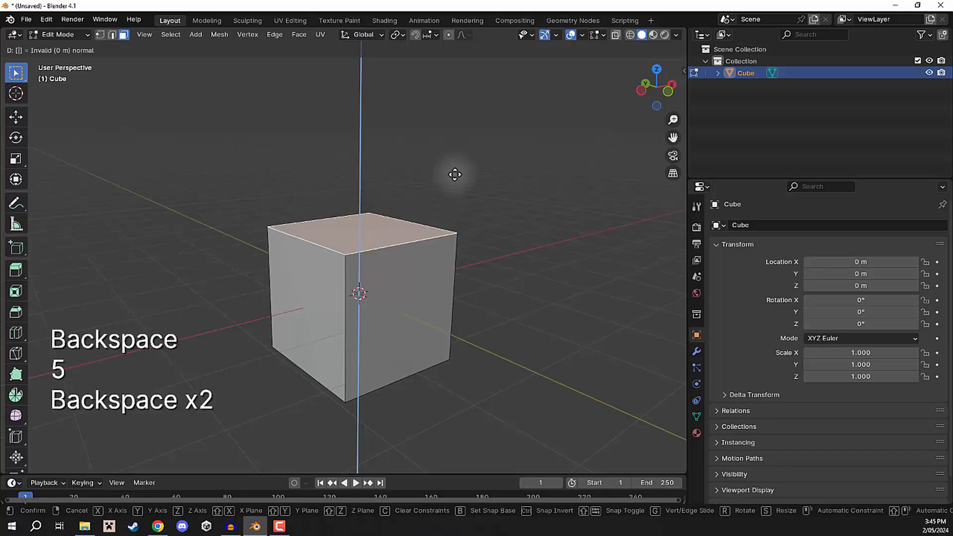
type("1.5")
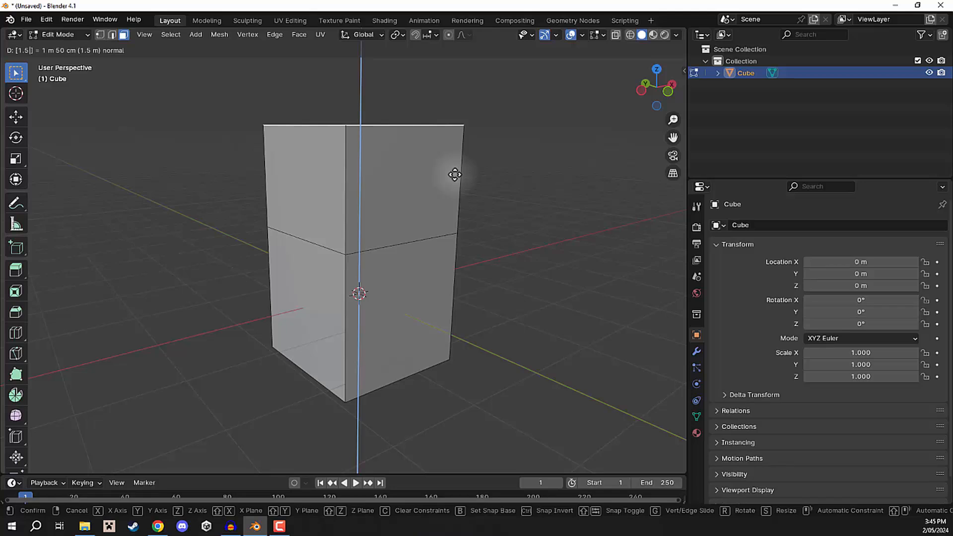
key("Return")
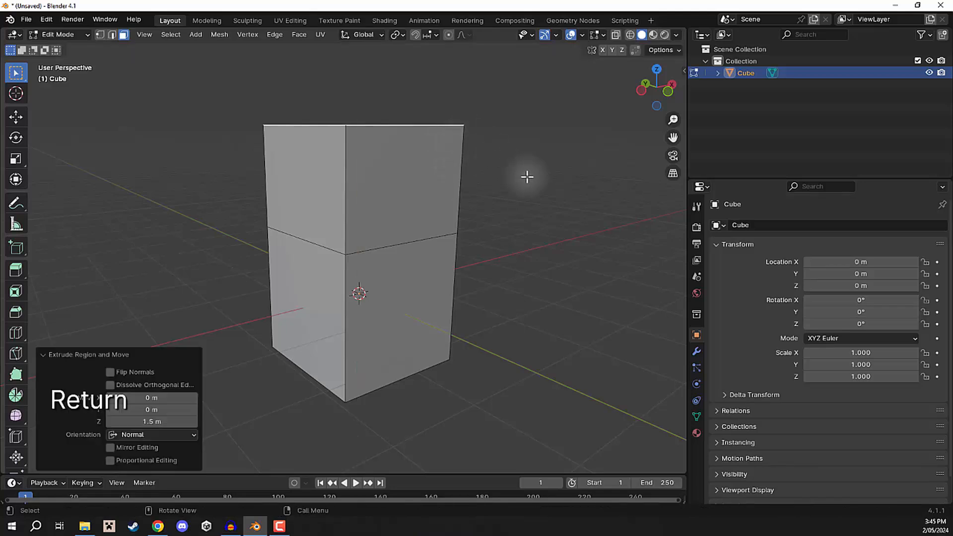
Step: Select the upper block's side face pointing along negative Y and extrude it outward by 2 m
middle_click_drag(525, 174, 385, 200)
left_click(344, 158)
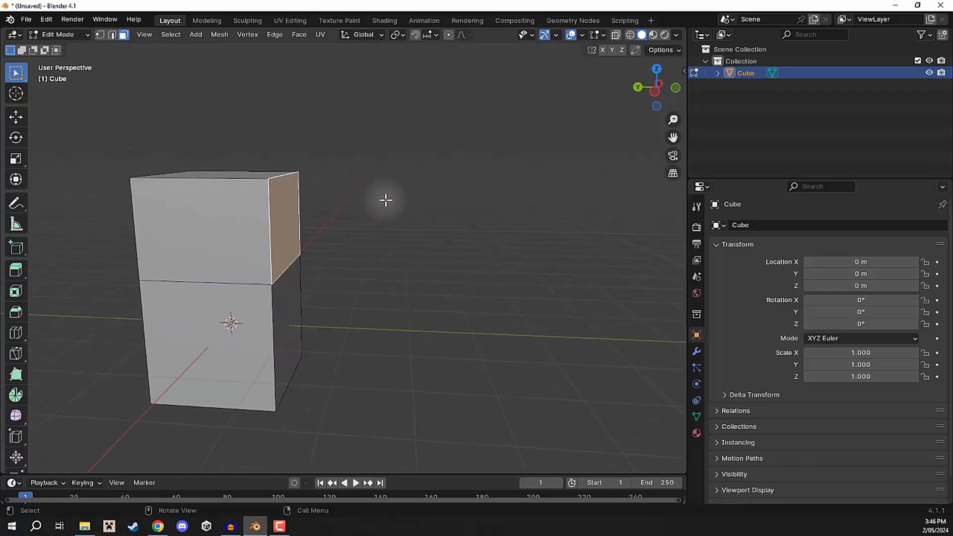
key("e")
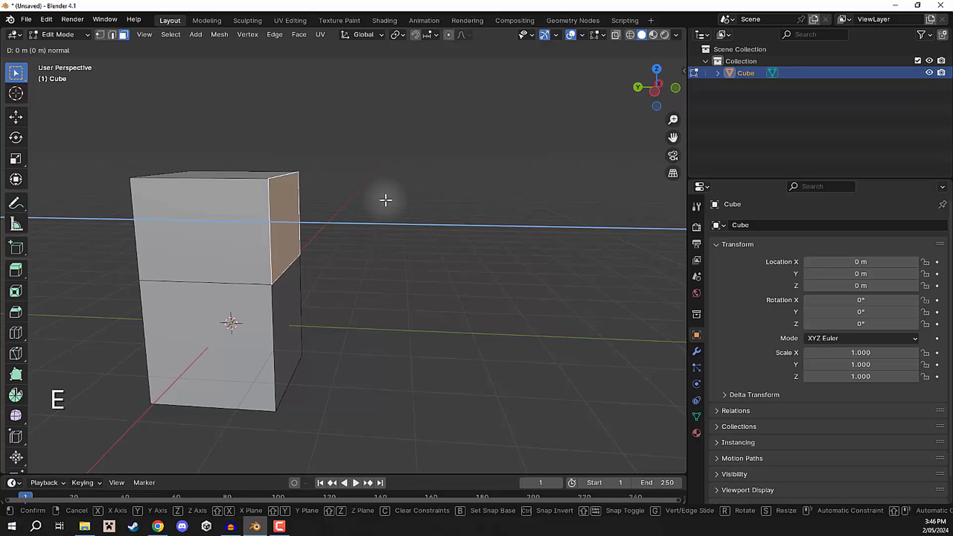
key("2")
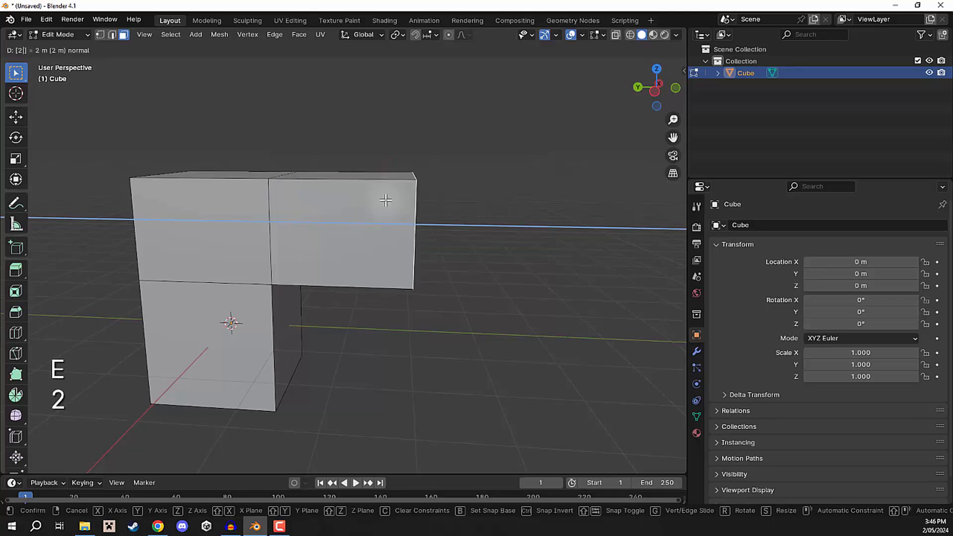
key("Return")
Step: Examine the extruded L-shaped mesh against the grid in the Left Orthographic view
middle_click_drag(486, 208, 280, 157)
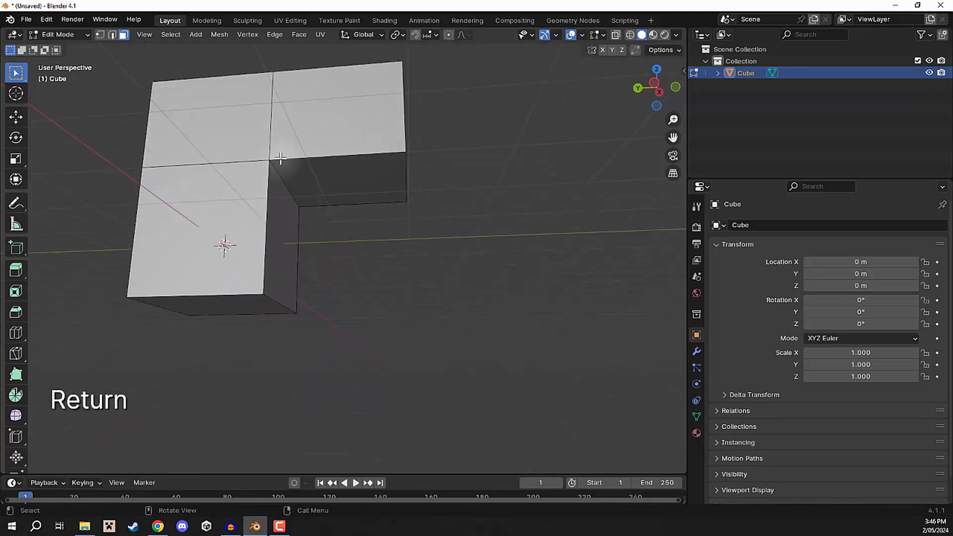
left_click(653, 83)
scroll(329, 153, "up", 4)
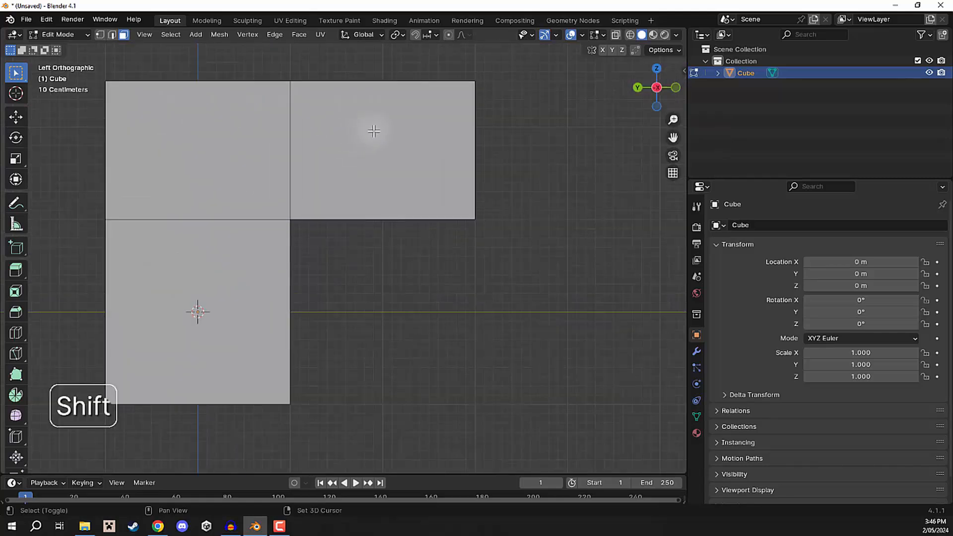
middle_click_drag(376, 129, 372, 255, "shift")
scroll(372, 254, "down", 3)
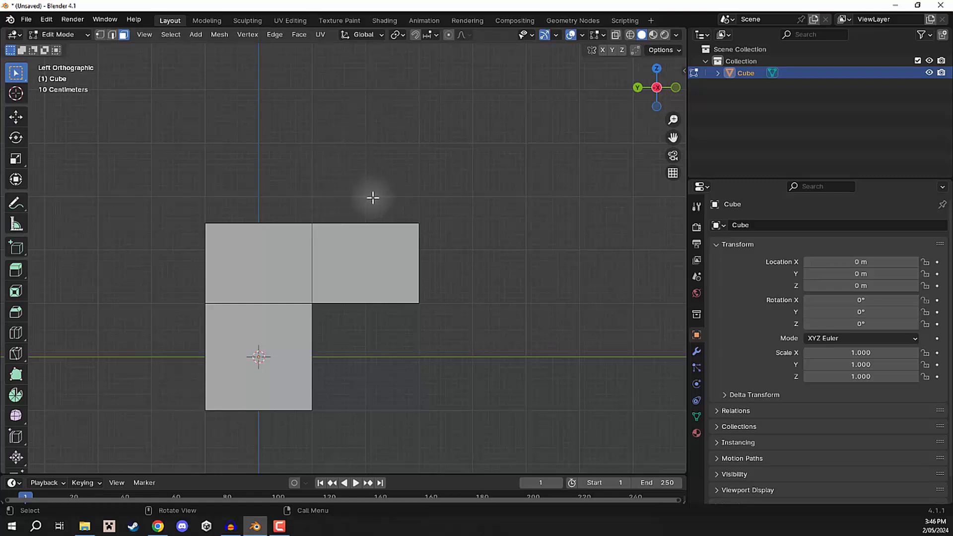
scroll(374, 217, "up", 1)
scroll(306, 202, "up", 3)
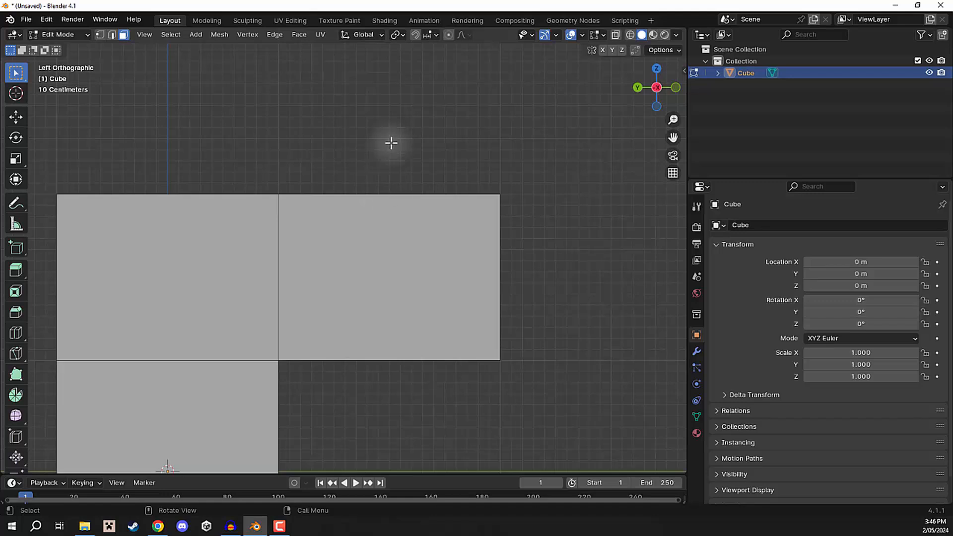
scroll(491, 191, "down", 4)
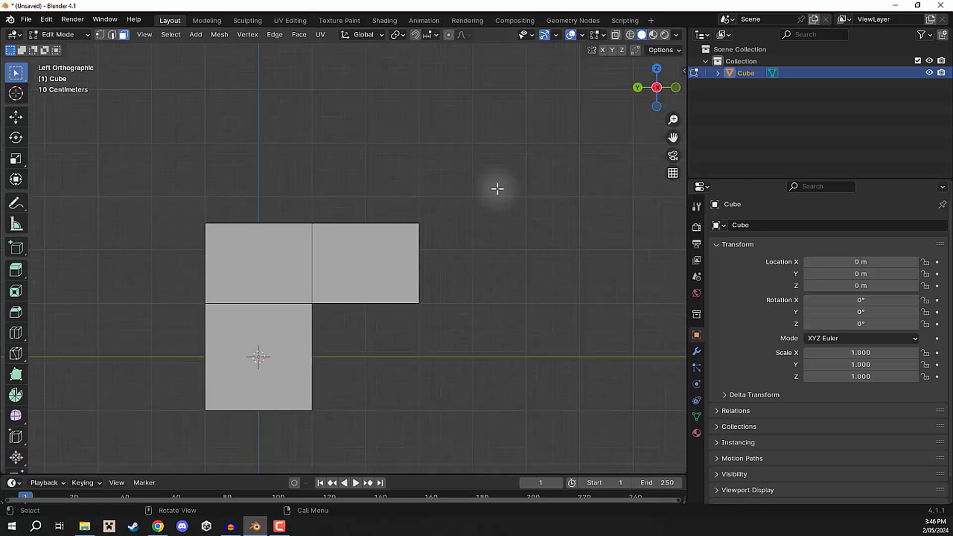
Step: Select the end face of the horizontal arm and move it up 1 m along Z
middle_click_drag(497, 187, 404, 231)
scroll(407, 193, "down", 3)
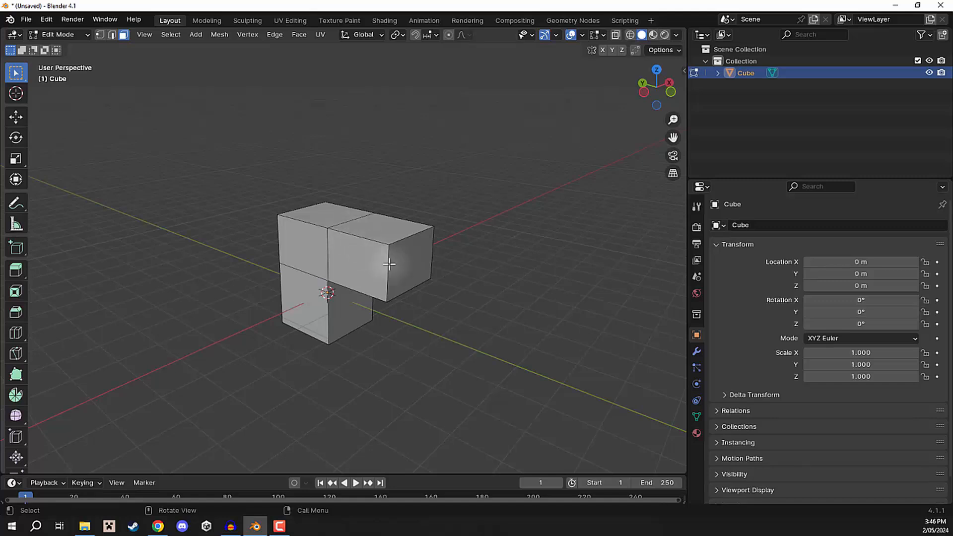
left_click(418, 249)
middle_click_drag(466, 247, 456, 191)
scroll(456, 192, "up", 2)
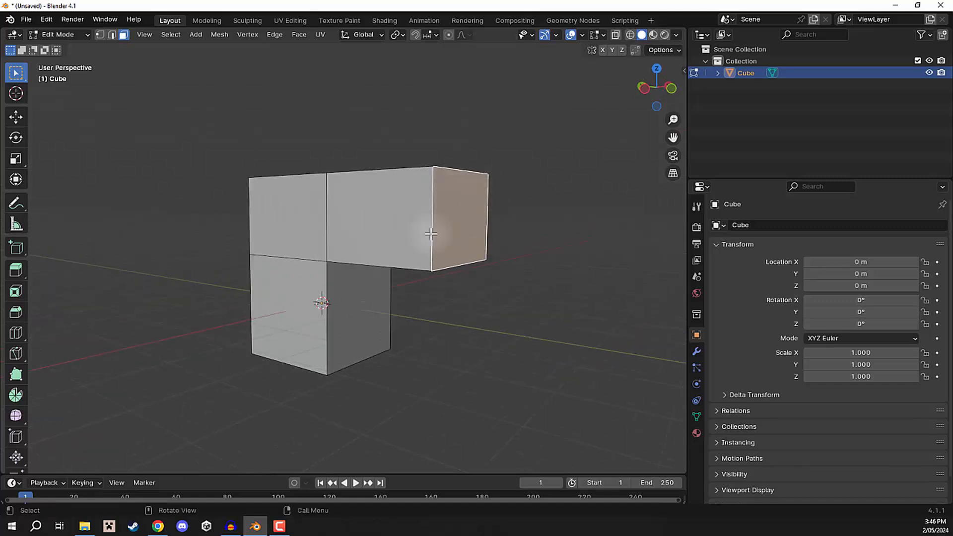
key("g")
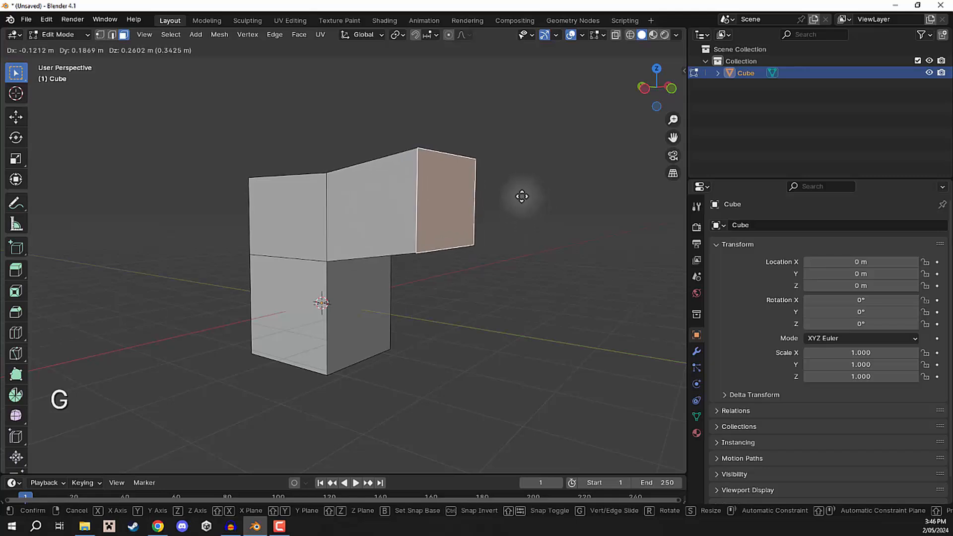
key("z")
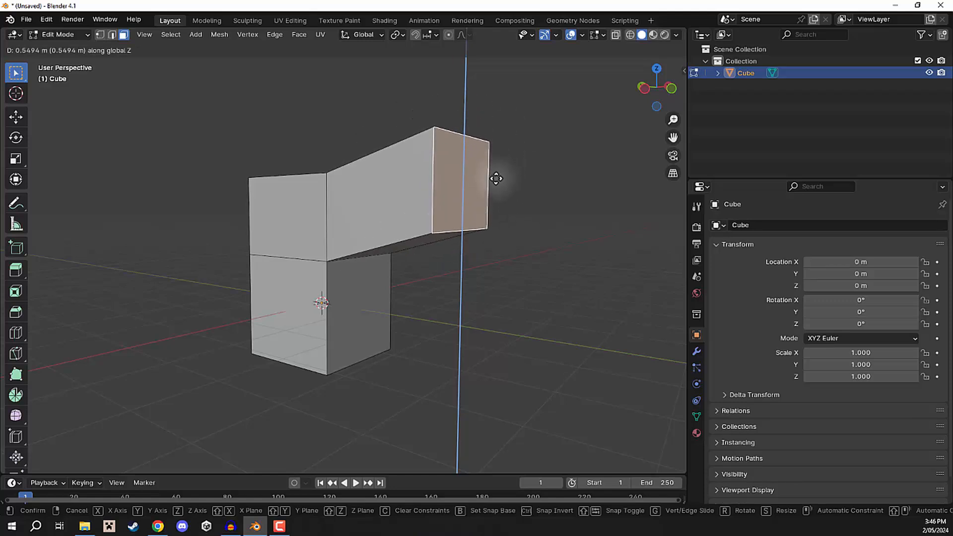
type("1")
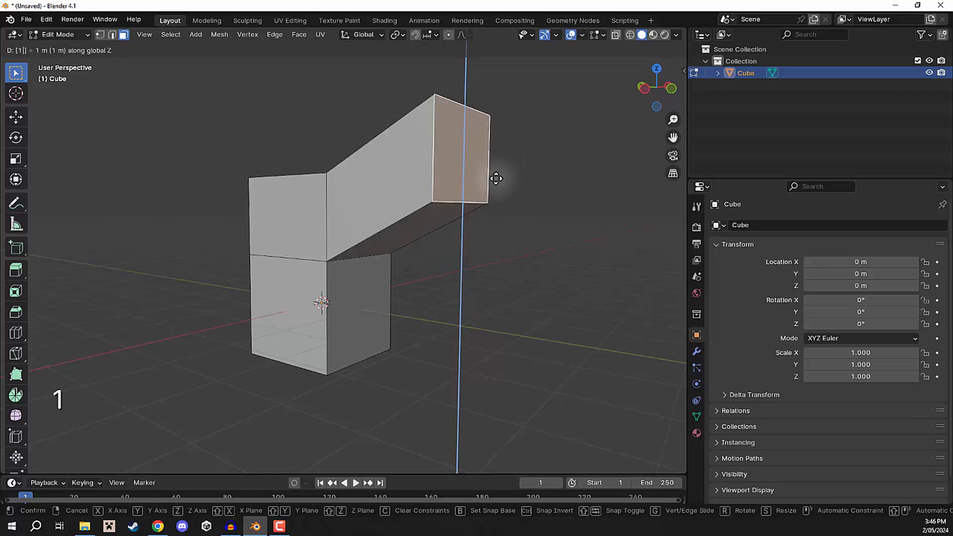
key("Return")
Step: Move the arm's selected end face by -2 m along the X axis
middle_click_drag(490, 168, 476, 176)
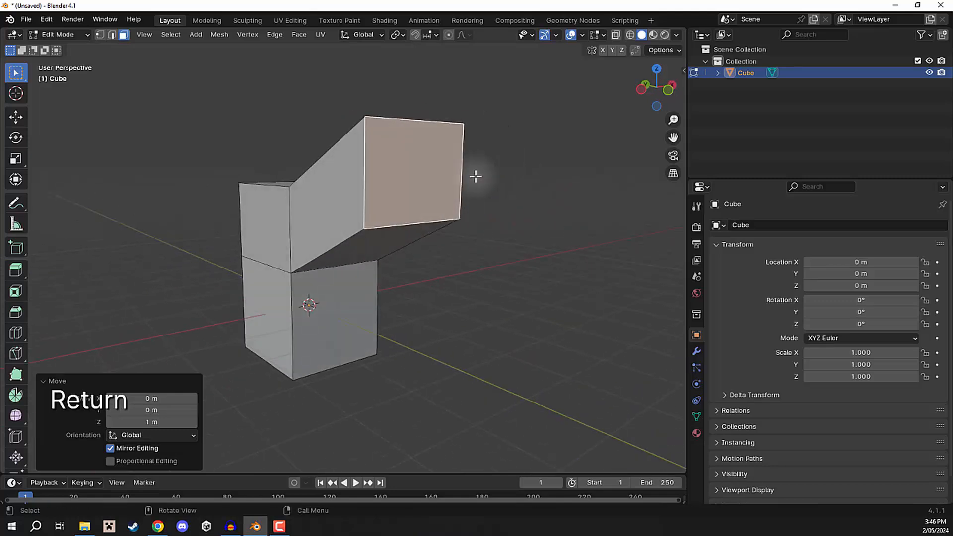
key("g")
key("x")
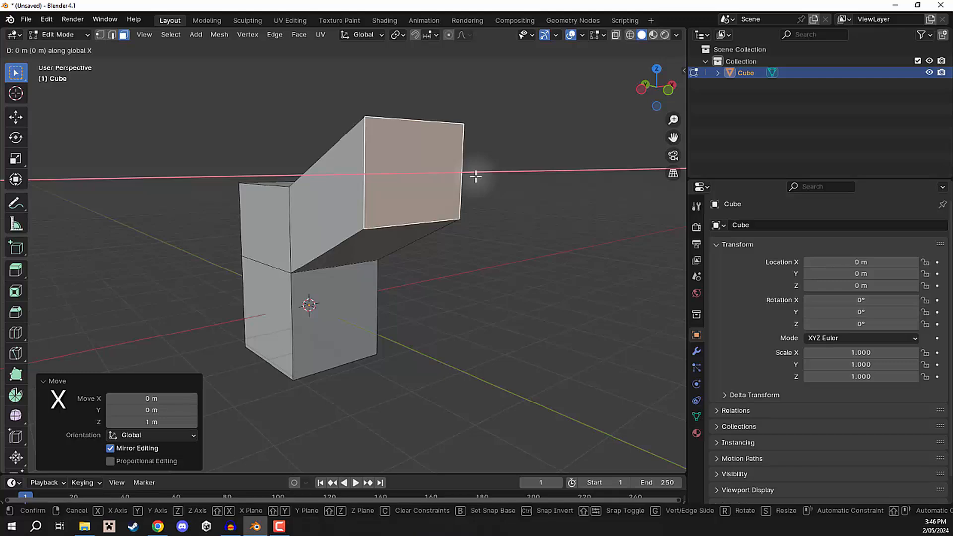
key("2")
key("Return")
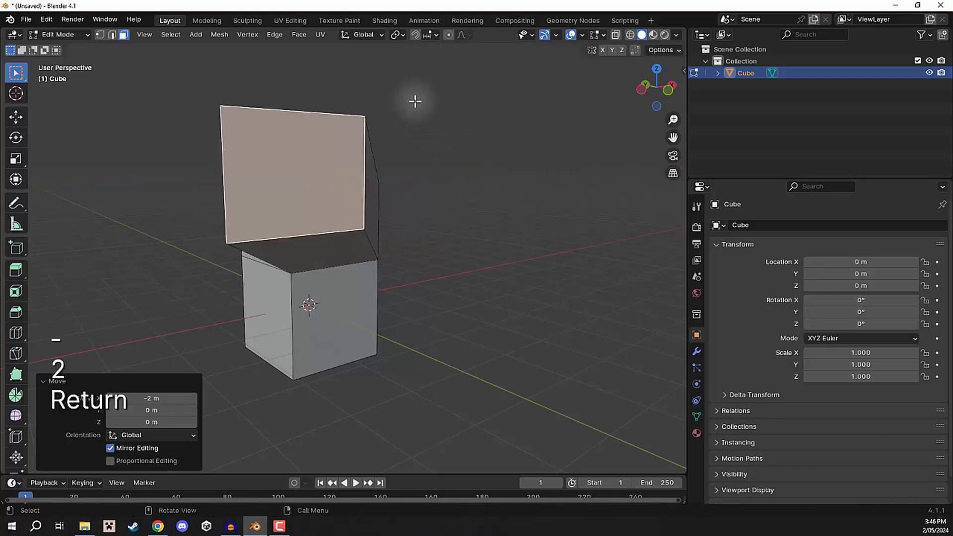
middle_click_drag(415, 100, 440, 204)
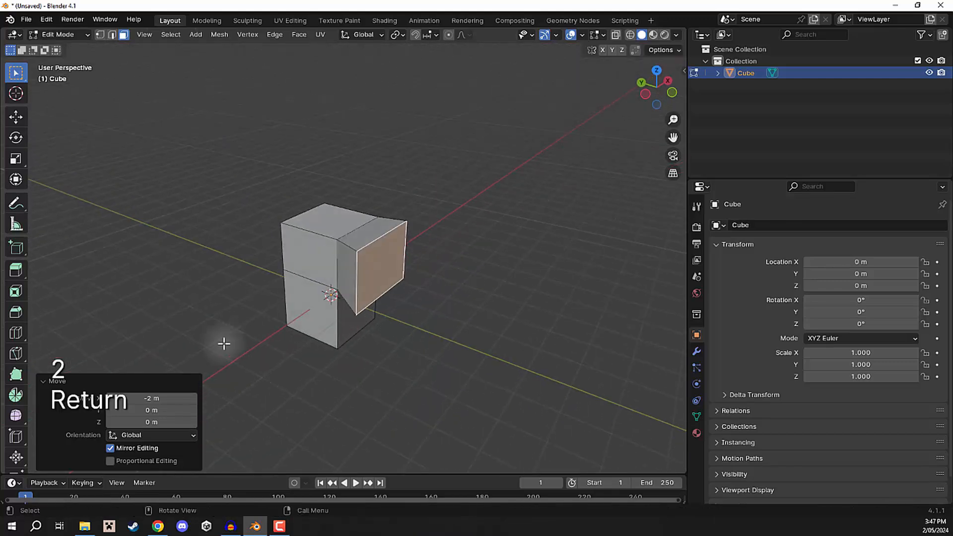
left_click(52, 380)
Step: Examine the spiked star-shaped mesh from several sides, including from below
middle_click_drag(344, 264, 482, 144)
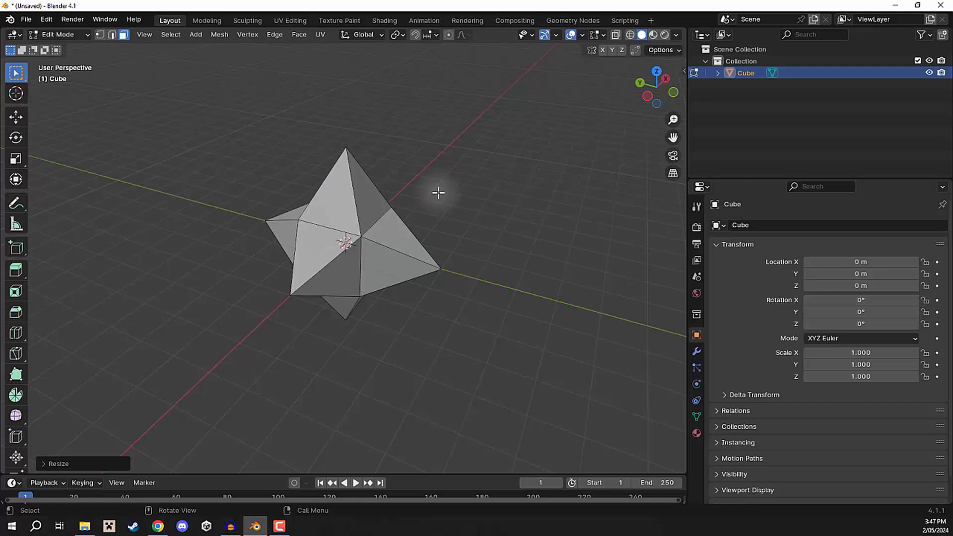
middle_click_drag(364, 171, 391, 156)
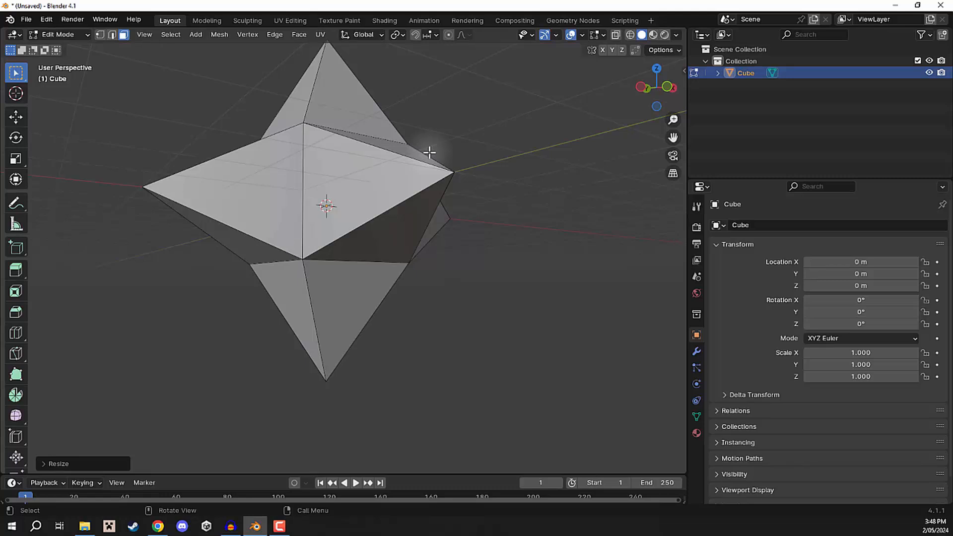
middle_click_drag(430, 152, 510, 196)
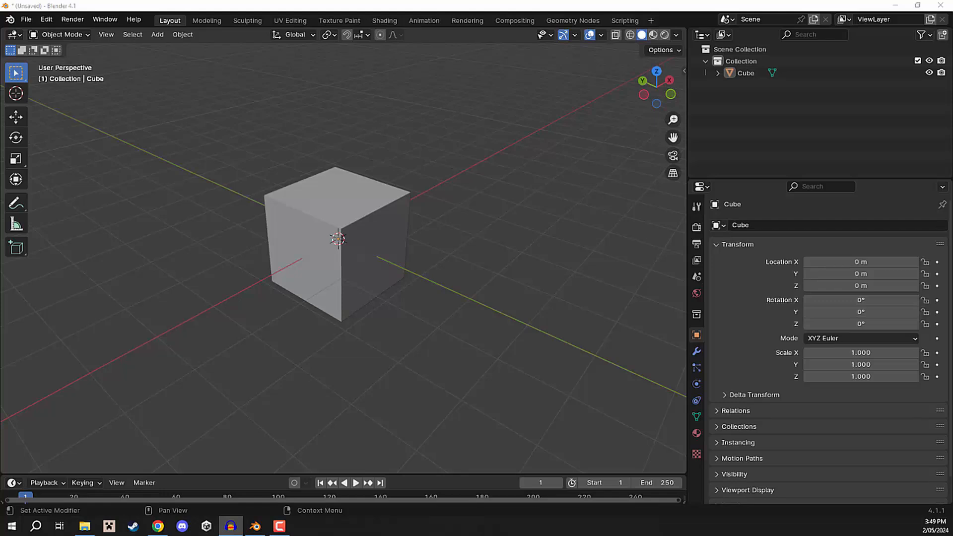
Step: Enter Edit Mode on the plain cube and extrude its top face upward by 2 m
middle_click_drag(459, 174, 474, 212, "shift")
left_click(375, 265)
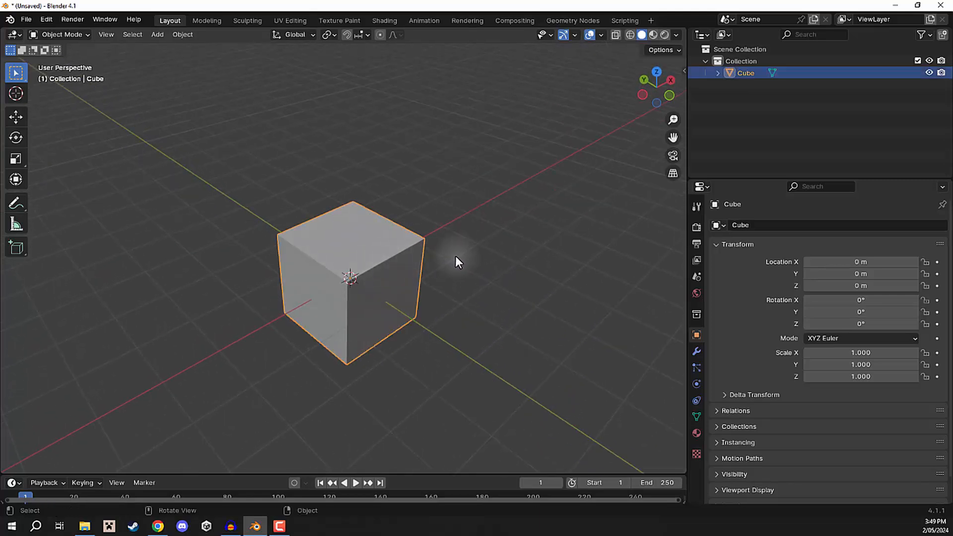
key("Tab")
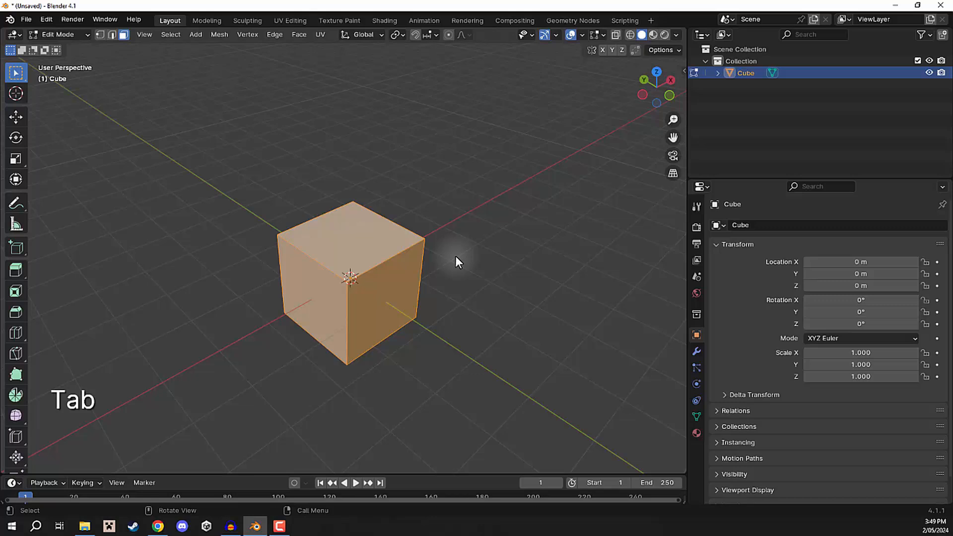
left_click(124, 34)
left_click(362, 250)
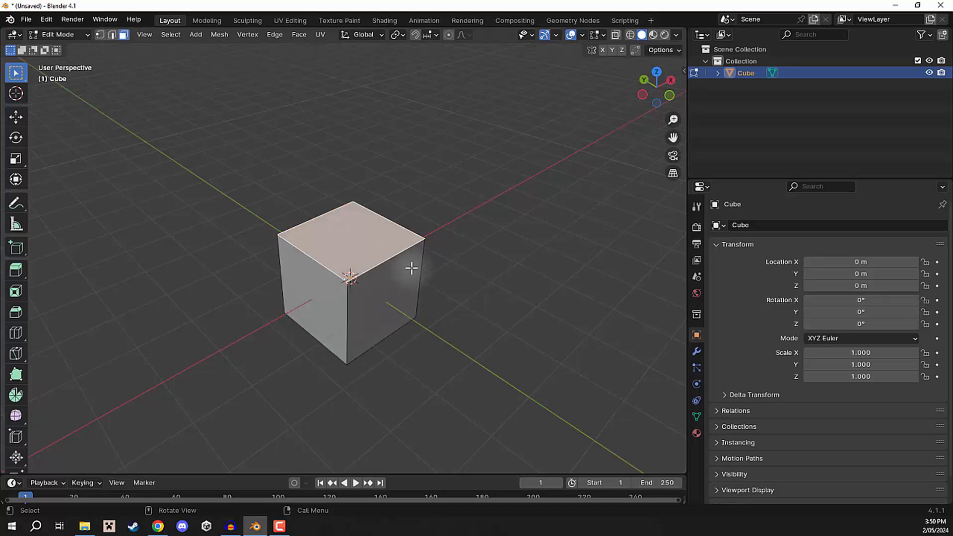
middle_click_drag(411, 268, 469, 242)
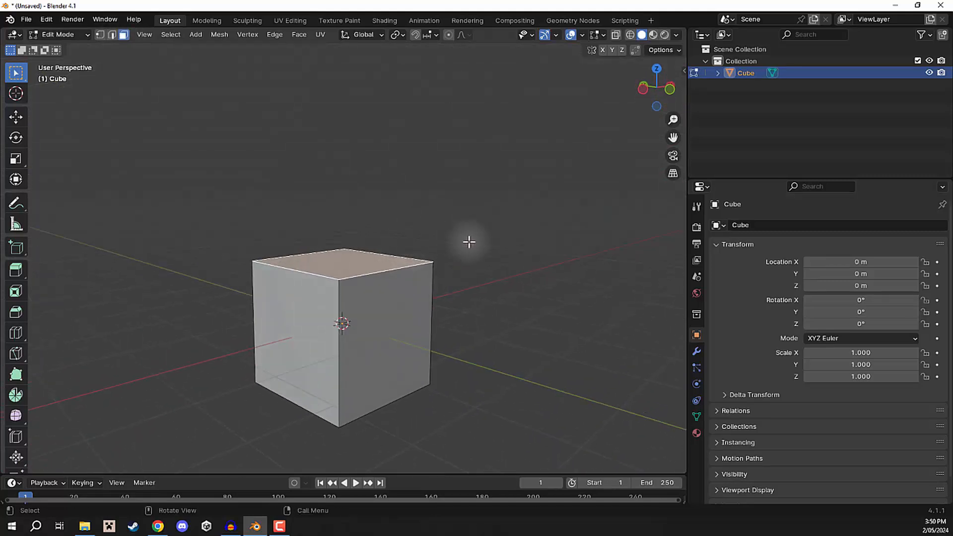
key("e")
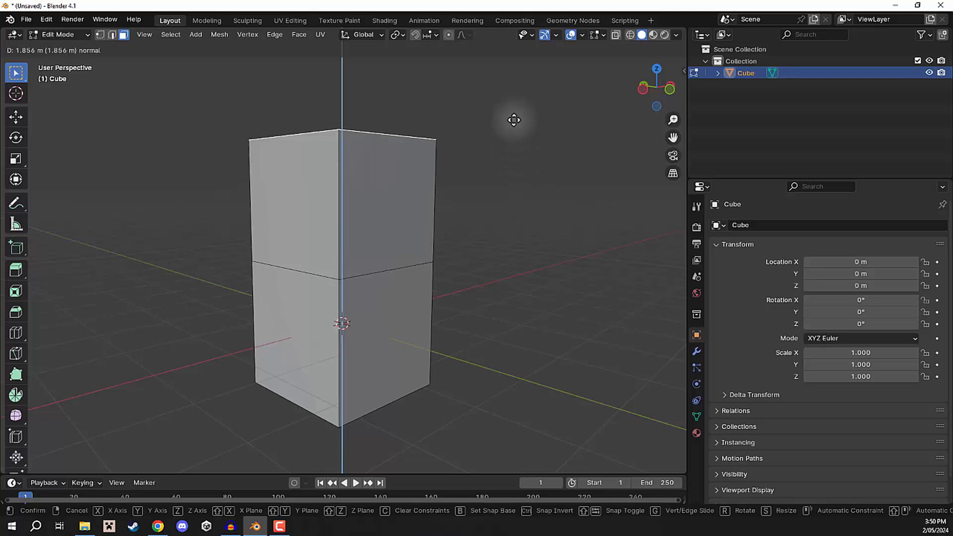
type("2")
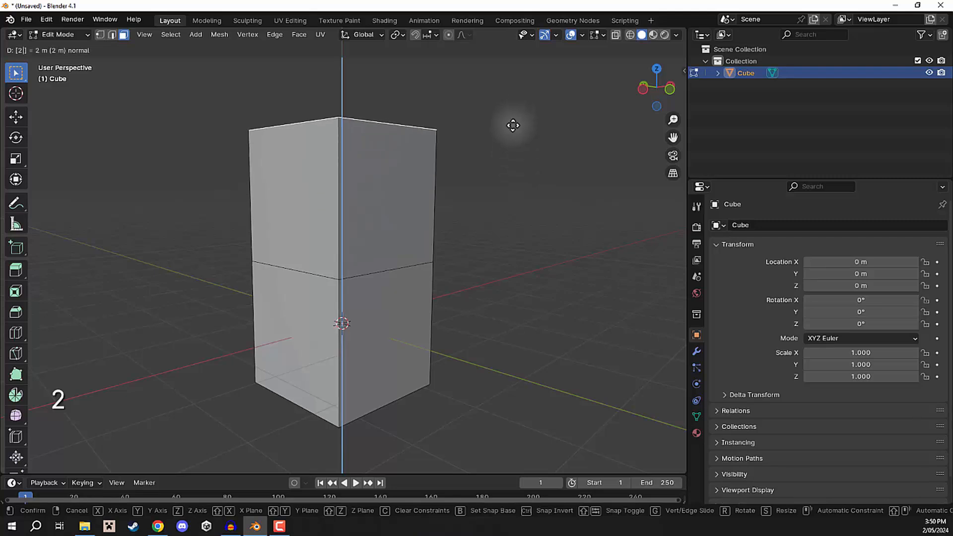
key("Return")
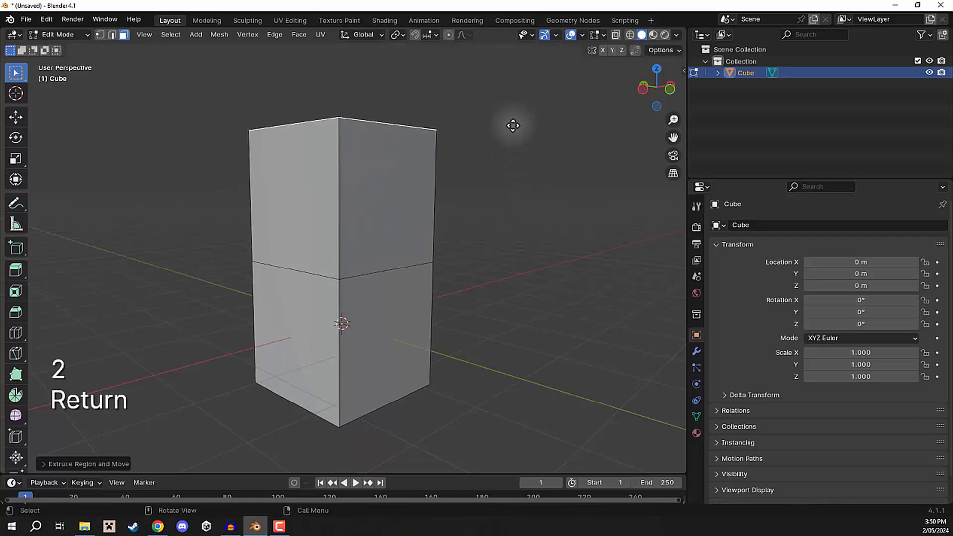
Step: Scale the extruded top face to 0 so the upper block ends in a point
middle_click_drag(514, 120, 392, 185)
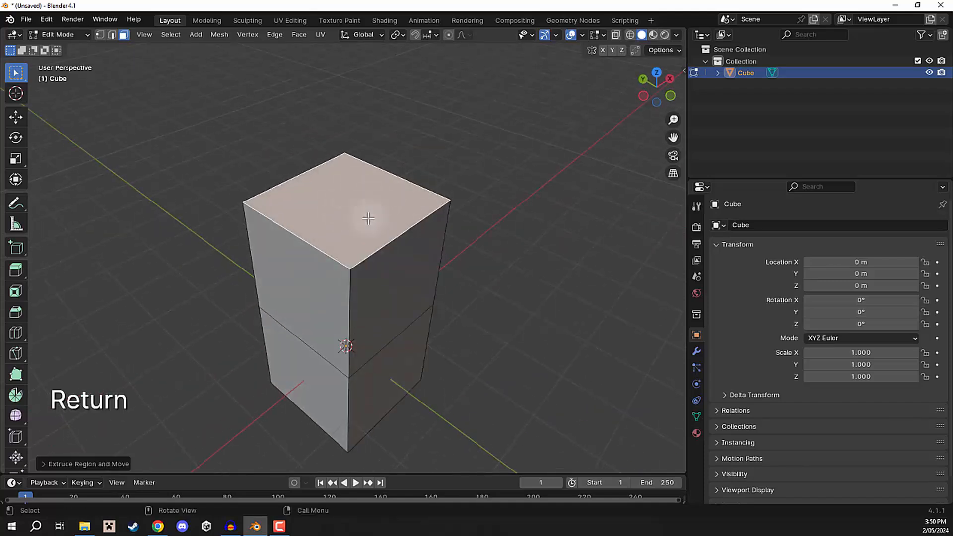
key("s")
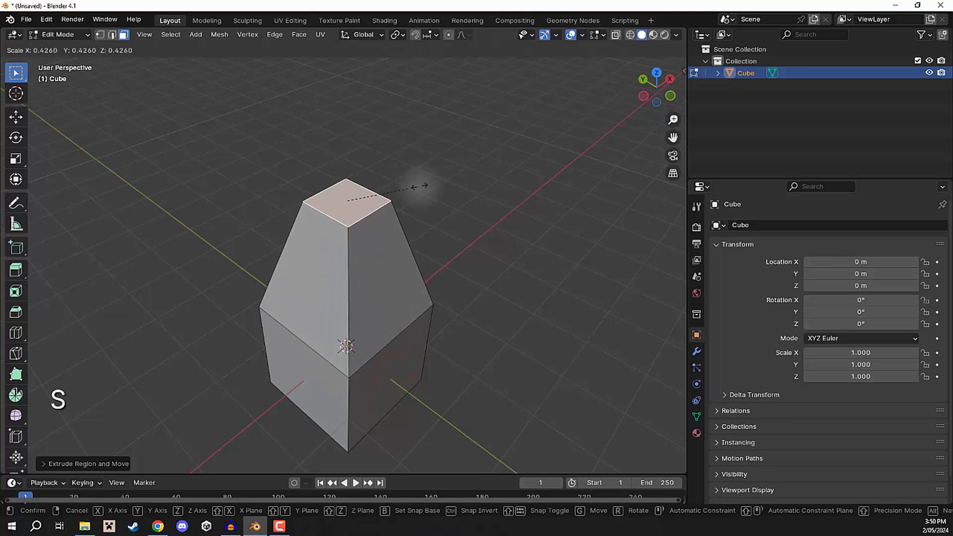
key("0")
key("Return")
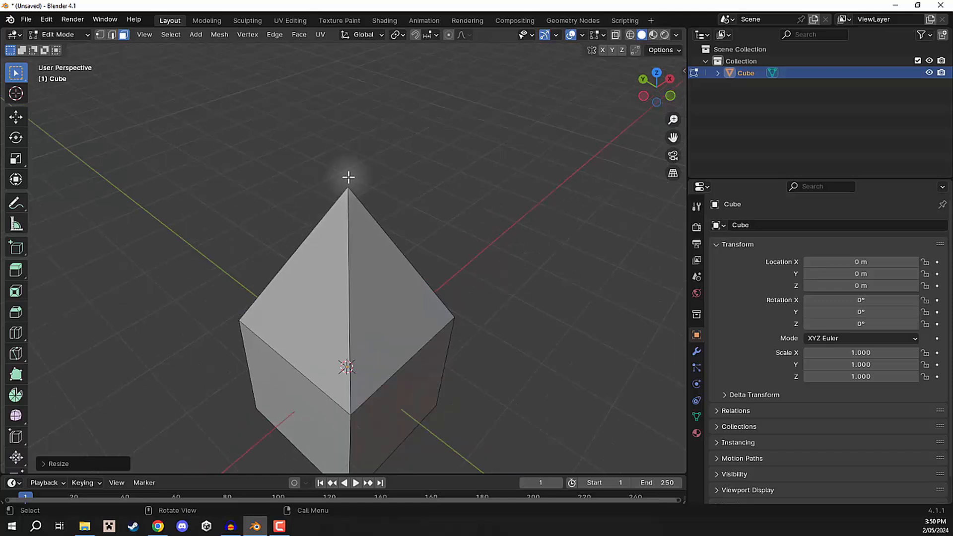
Step: Select the base cube's side face pointing along negative Y
middle_click_drag(348, 200, 417, 209)
left_click(404, 206)
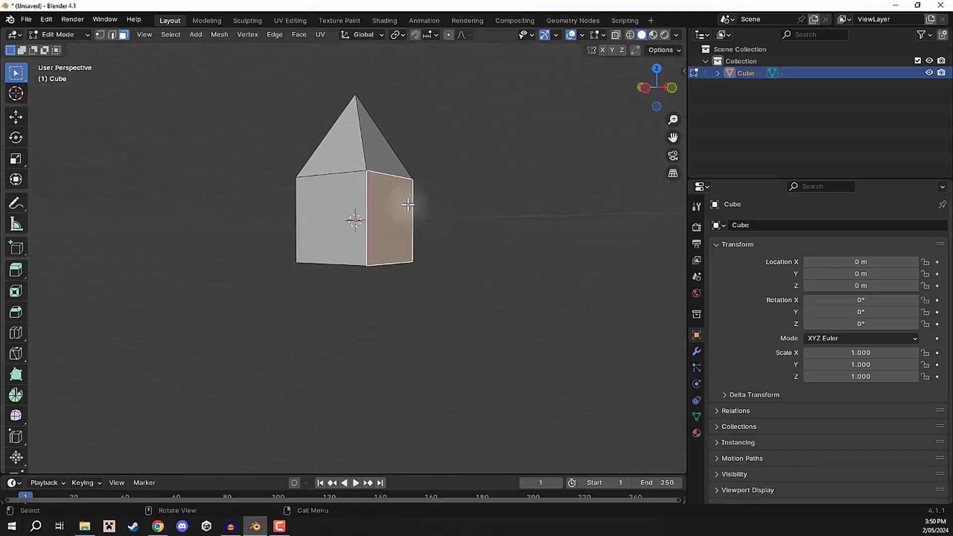
middle_click_drag(476, 174, 475, 198)
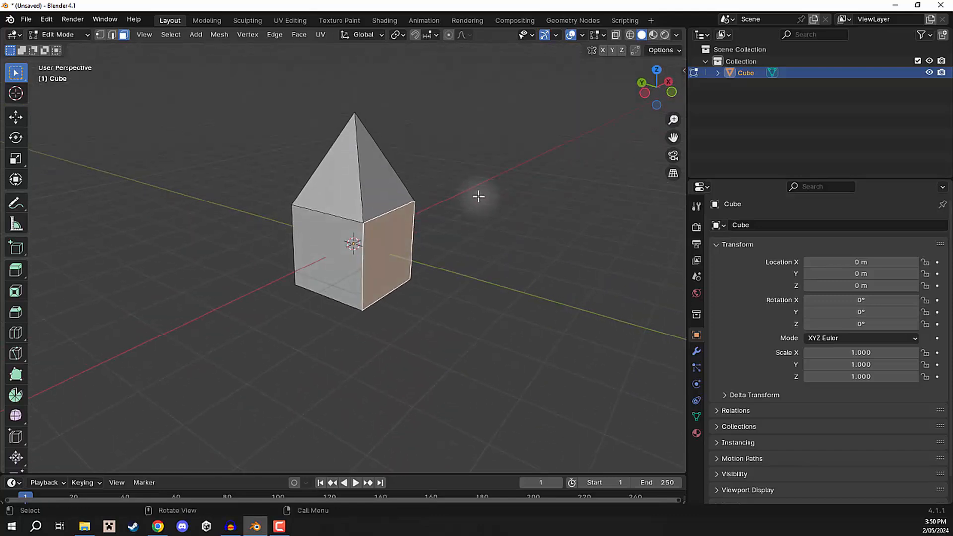
key("e")
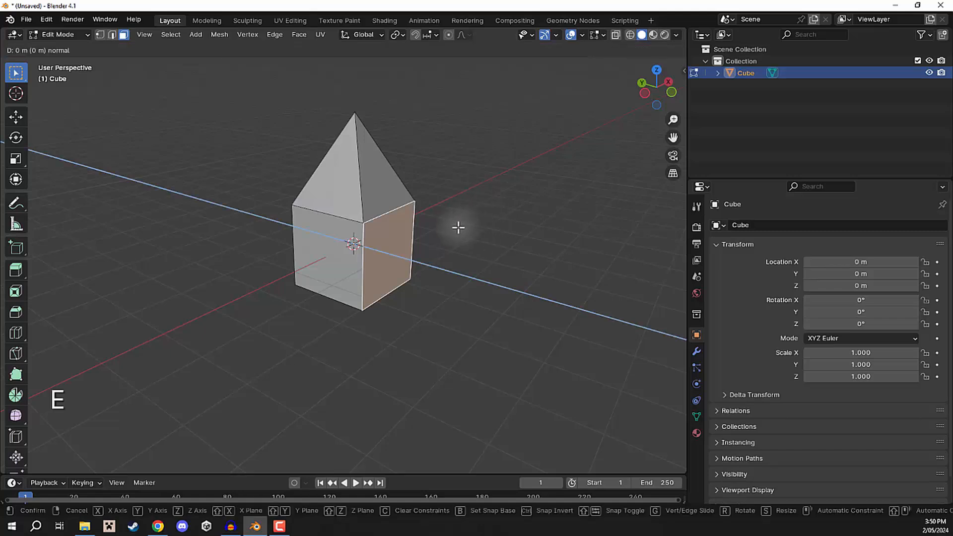
key("1")
key("Return")
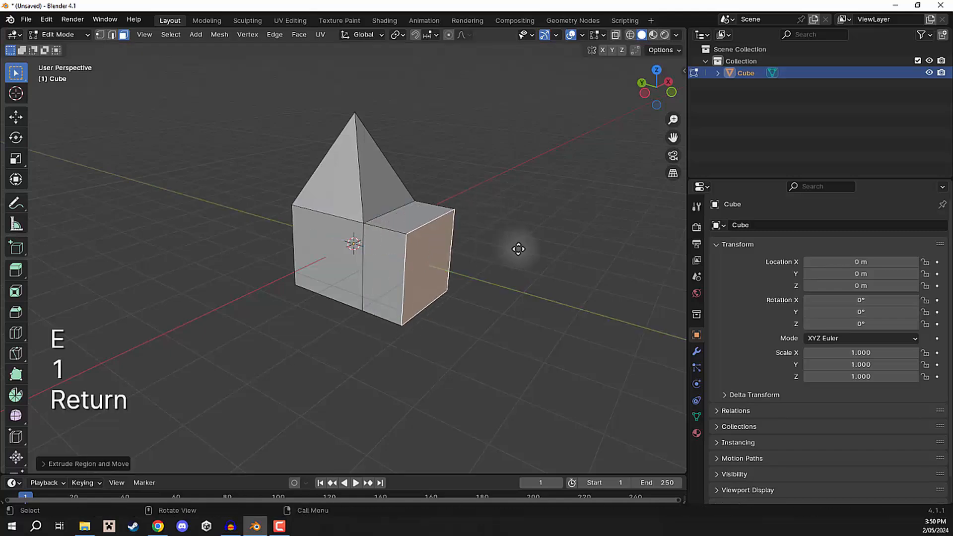
key("ctrl+z")
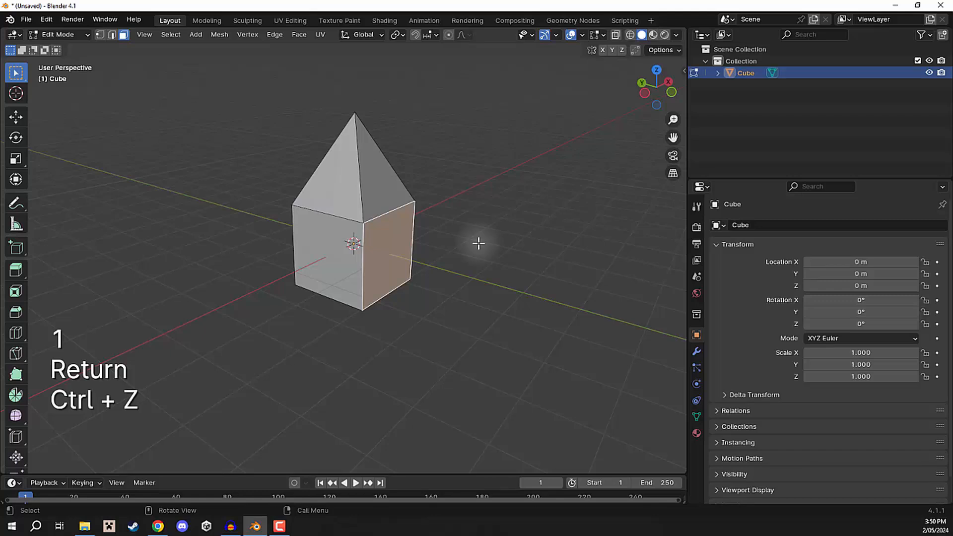
Step: Extrude the selected negative Y side face outward by 2 m and scale its end face to 0
key("g")
key("e")
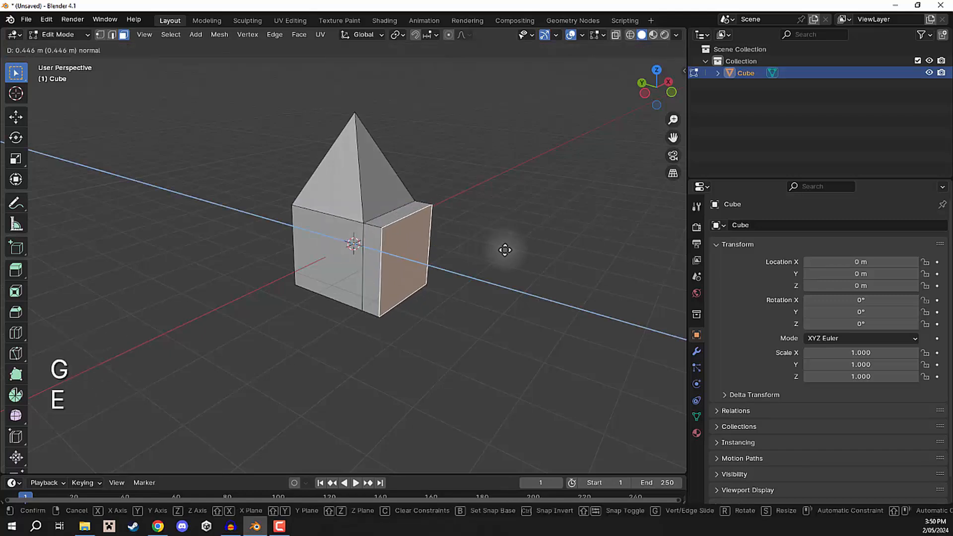
key("2")
key("Return")
key("s")
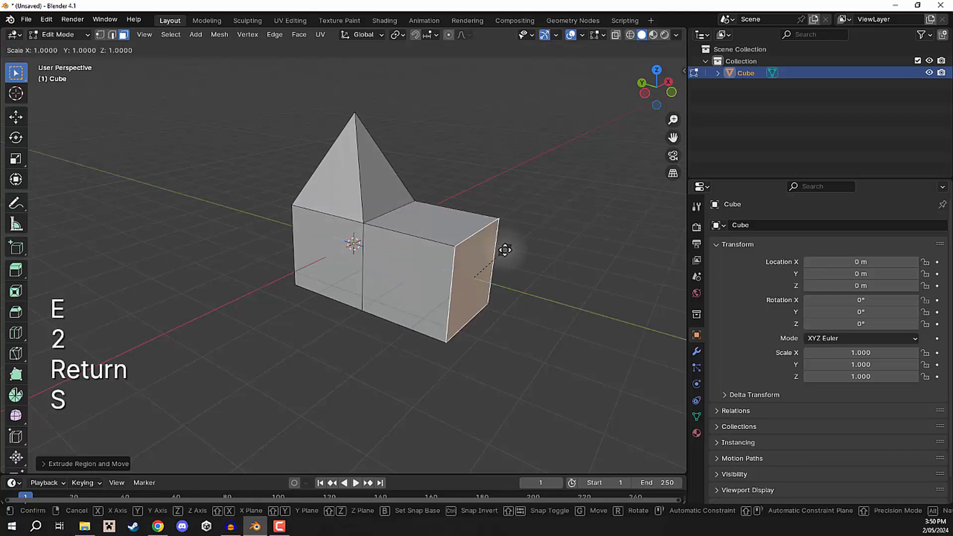
key("0")
key("Return")
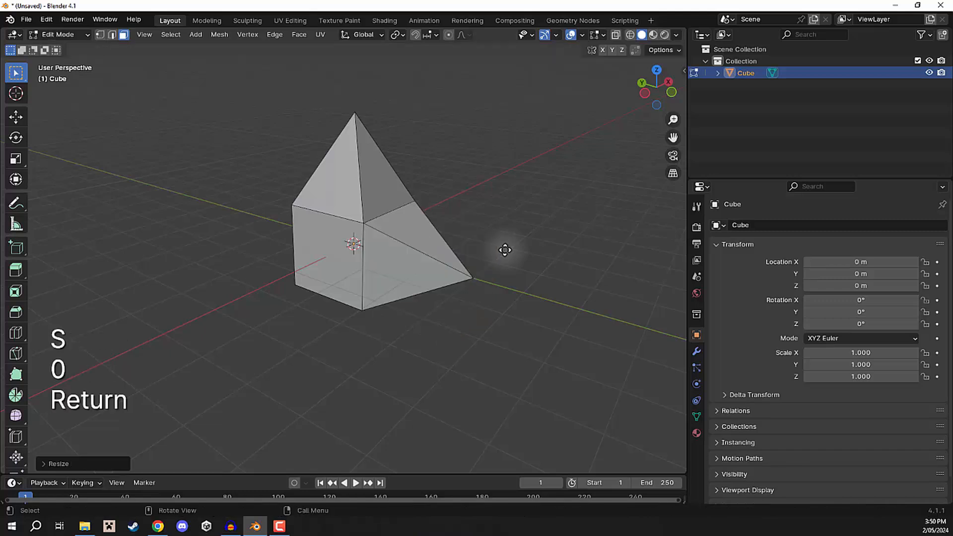
Step: Extrude the base cube's negative X side face outward by 2 m and scale its end face to 0
left_click(334, 250)
key("e")
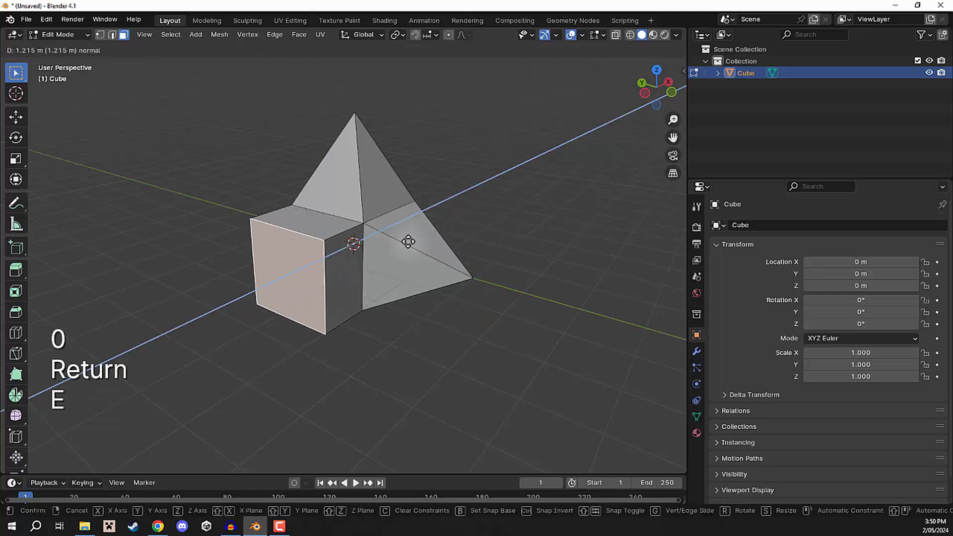
key("2")
key("Return")
key("s")
key("0")
key("Return")
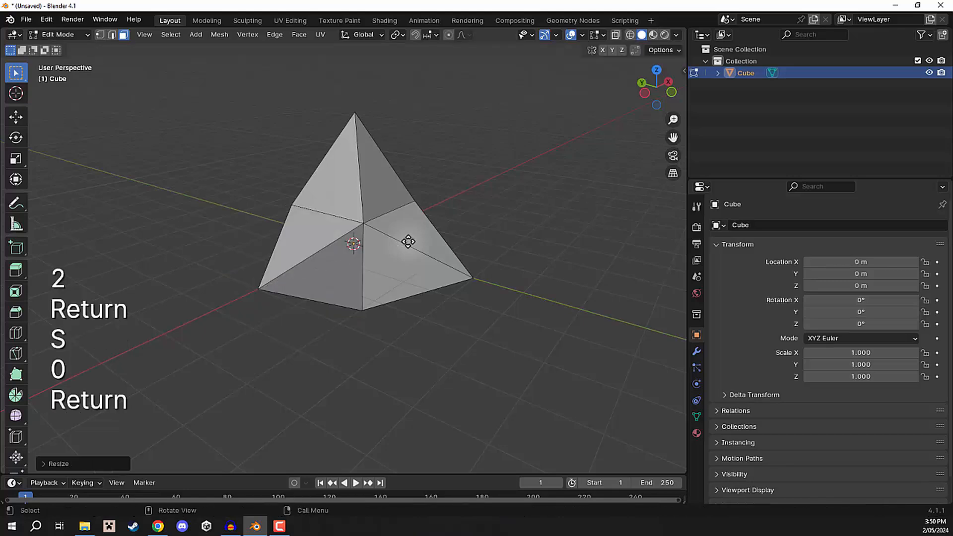
middle_click_drag(343, 283, 266, 276)
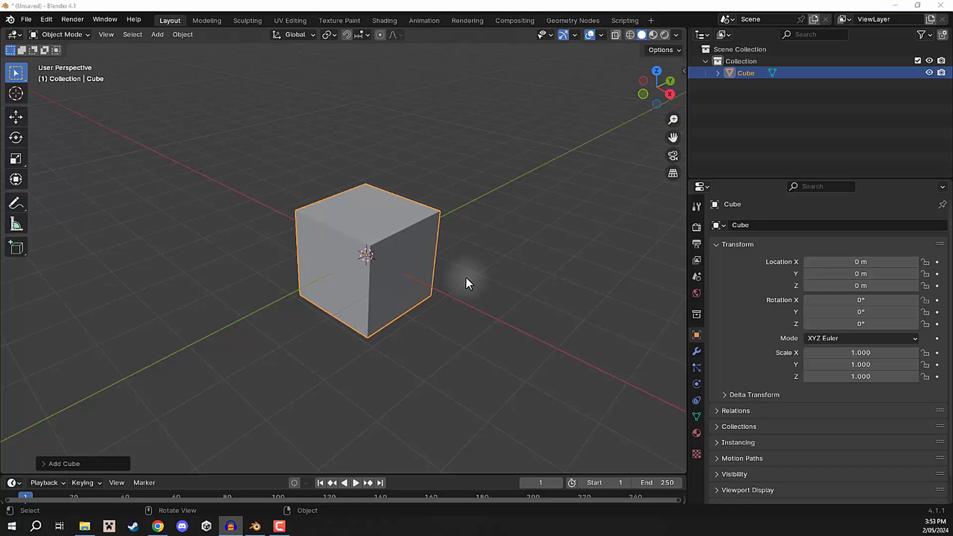
Step: Enter Edit Mode on the new cube, clear the face selection and switch to edge selection
middle_click_drag(462, 240, 418, 216)
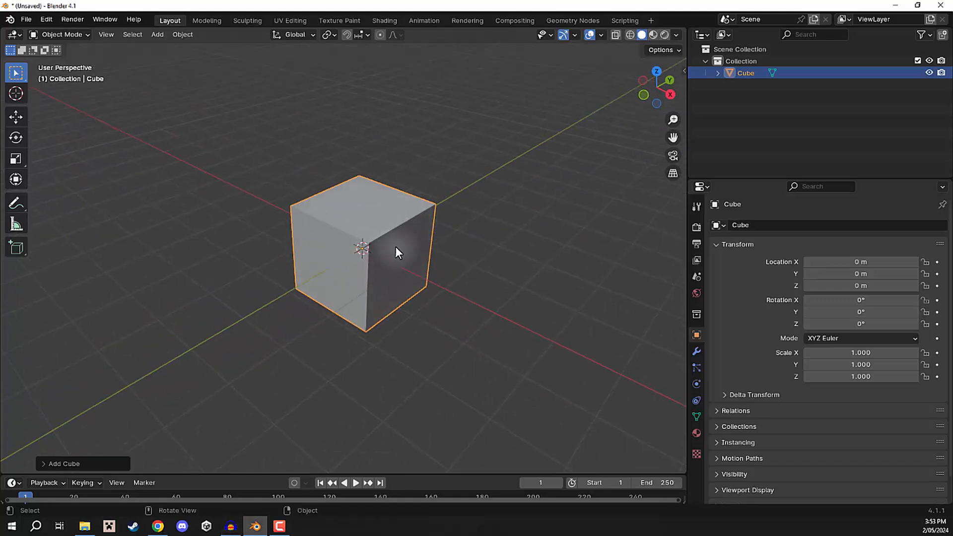
key("Tab")
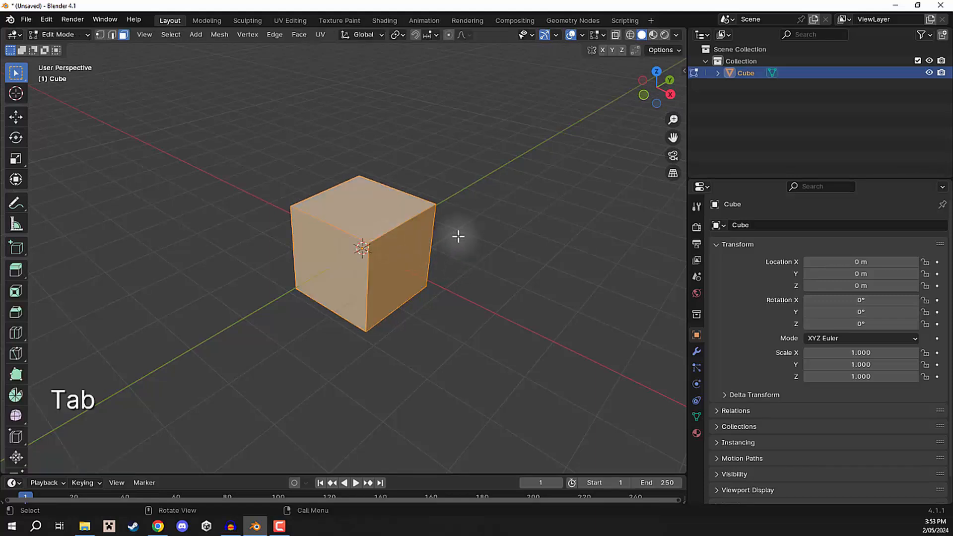
left_click(481, 224)
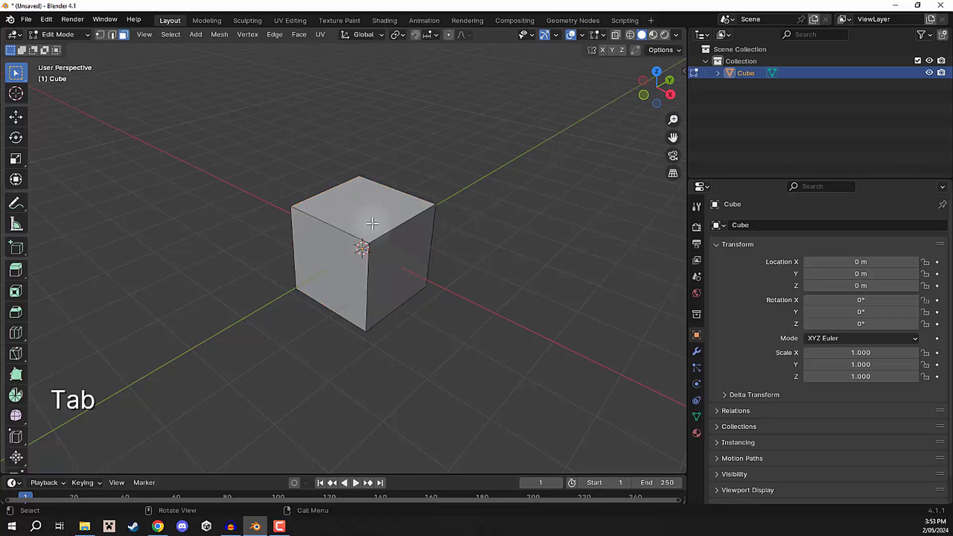
left_click(111, 35)
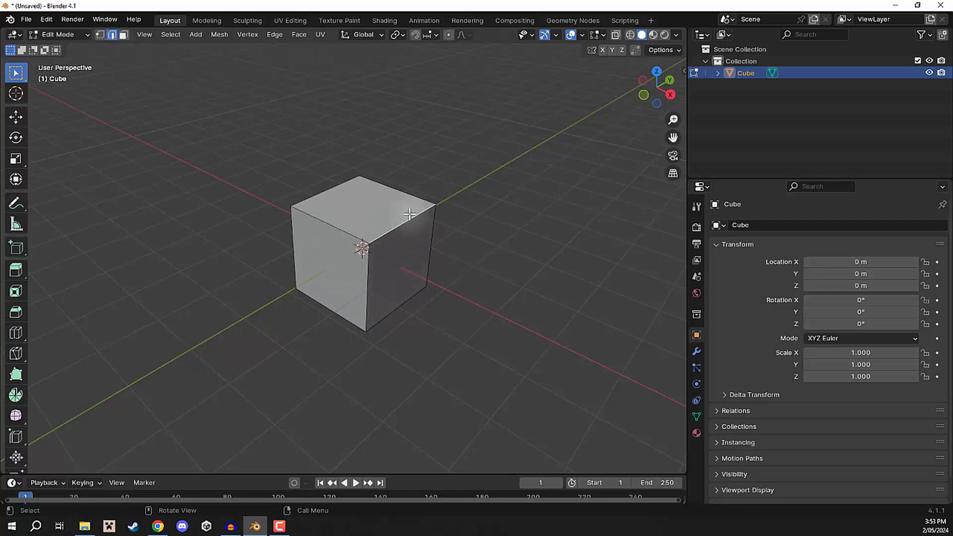
scroll(458, 194, "up", 4)
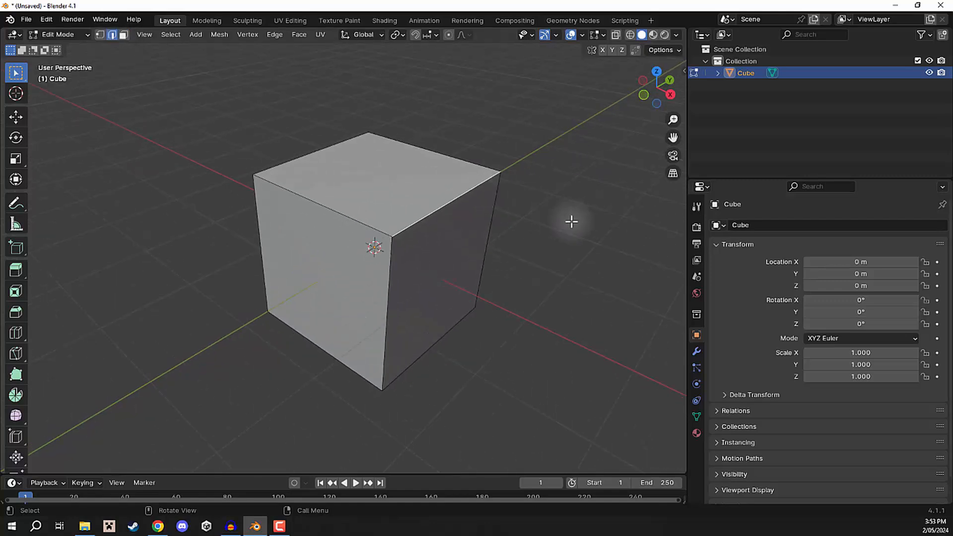
middle_click_drag(563, 194, 536, 188, "shift")
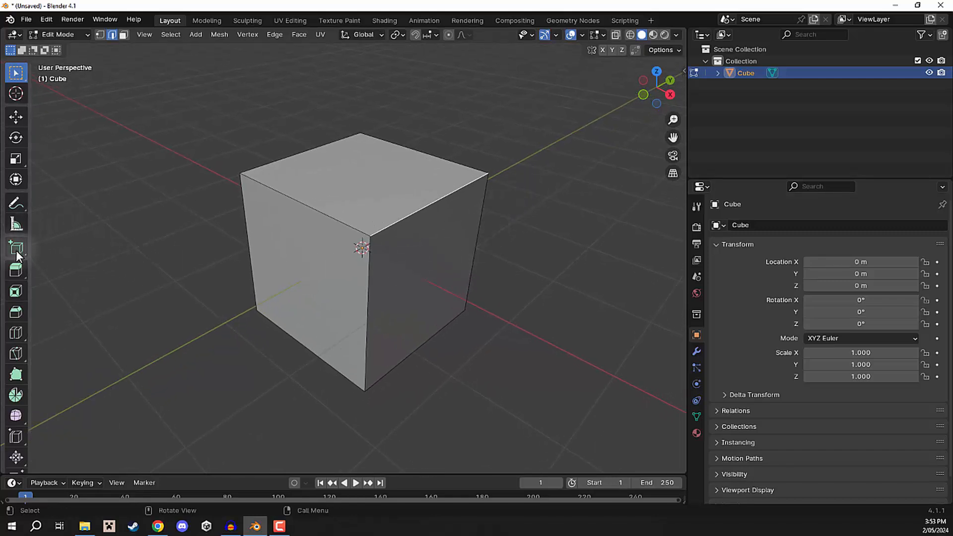
Step: Add a single loop cut around the middle of the cube, crossing its top face parallel to the X axis
left_click(15, 332)
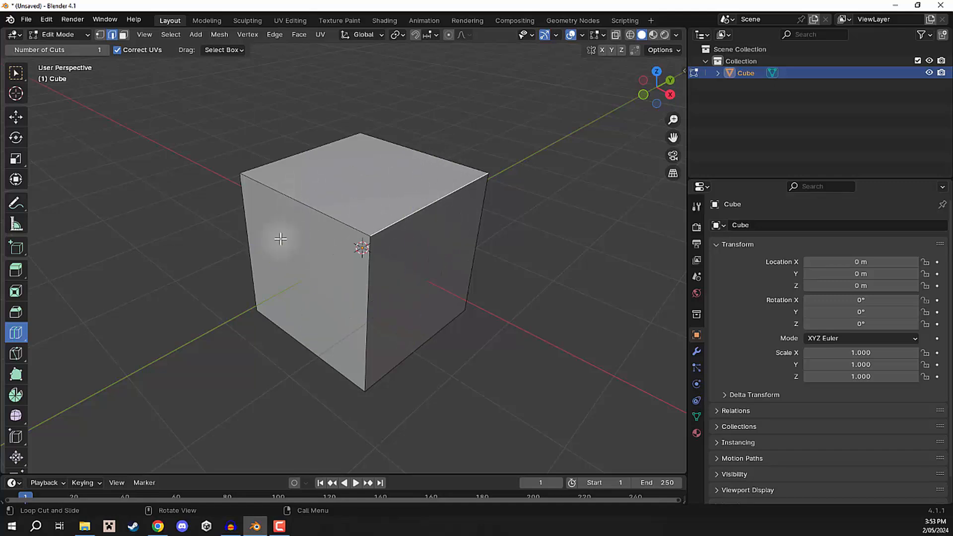
left_click(423, 210)
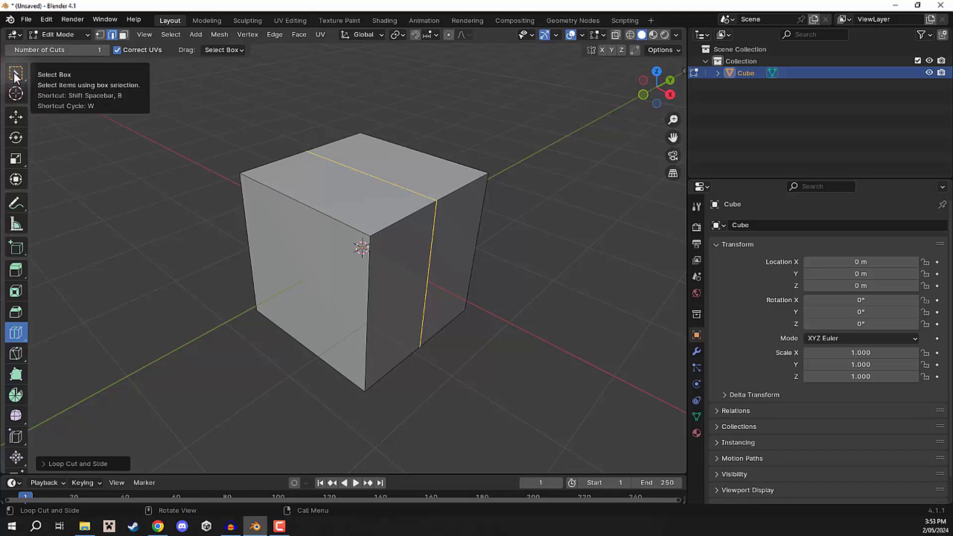
left_click(16, 74)
Step: Select the new centre edge on the cube's top face and move it up along Z to form a gabled roof ridge
middle_click_drag(570, 196, 512, 162)
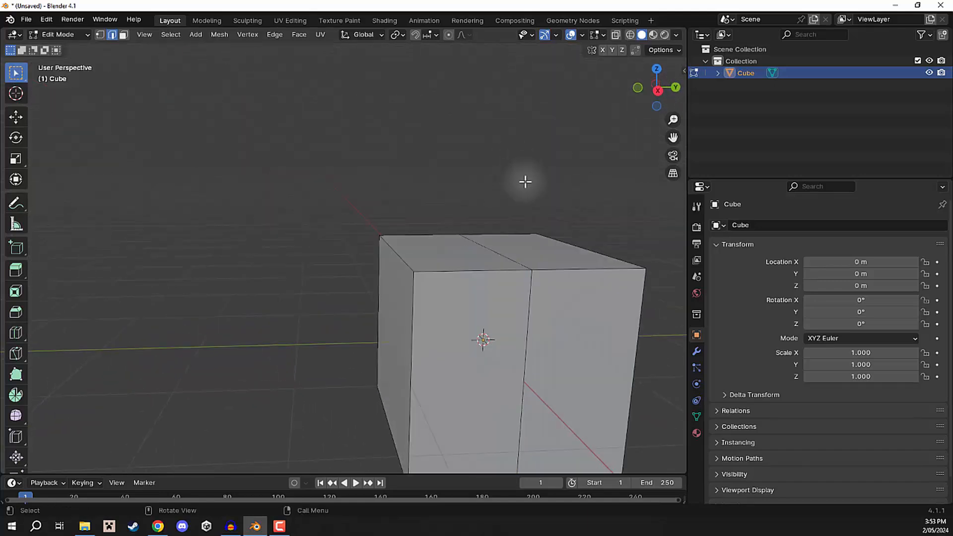
middle_click_drag(610, 269, 492, 193)
left_click(412, 233)
left_click(378, 169)
scroll(457, 187, "down", 3)
key("g")
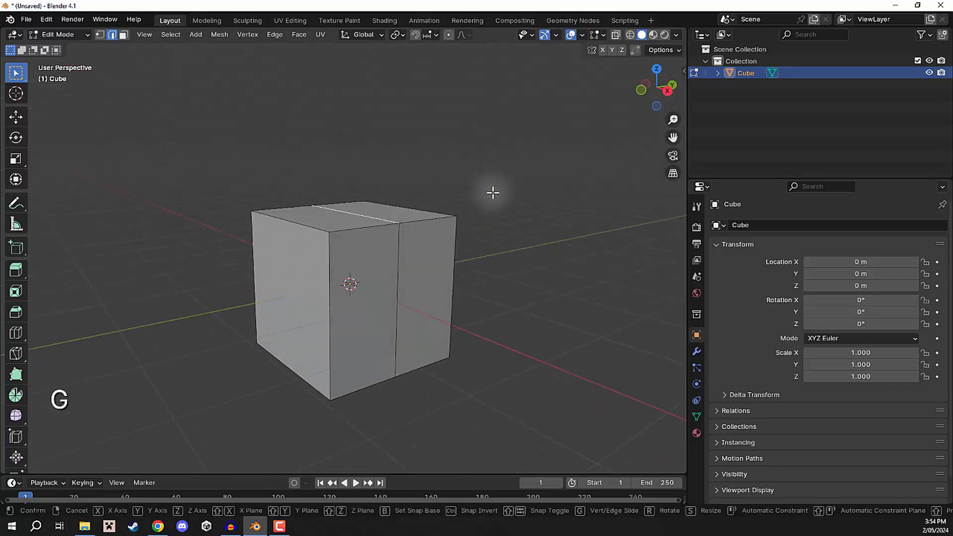
key("z")
left_click(503, 123)
middle_click_drag(503, 124, 525, 141)
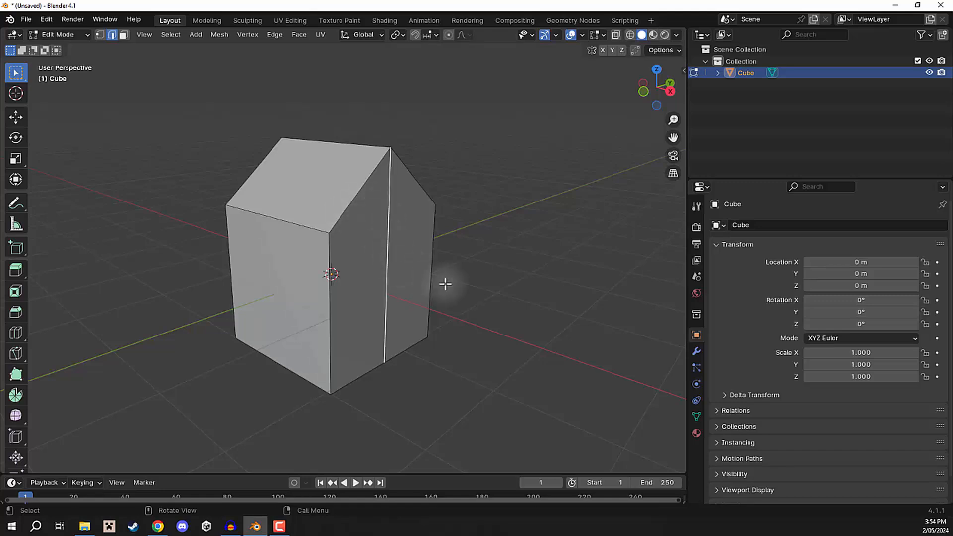
Step: Add two loop cuts around the walls of the house shape and slide them up toward the roof by about 0.78
middle_click_drag(516, 262, 231, 273)
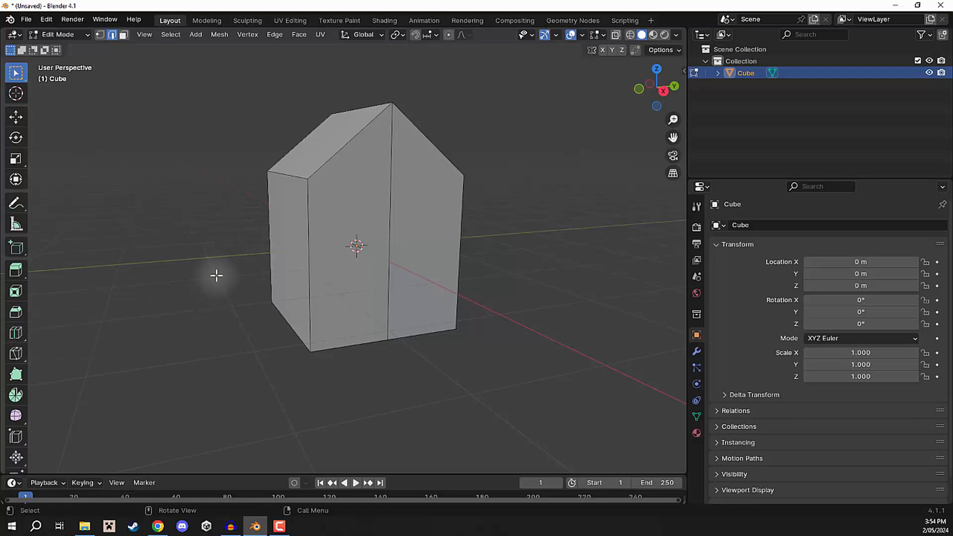
key("ctrl+r")
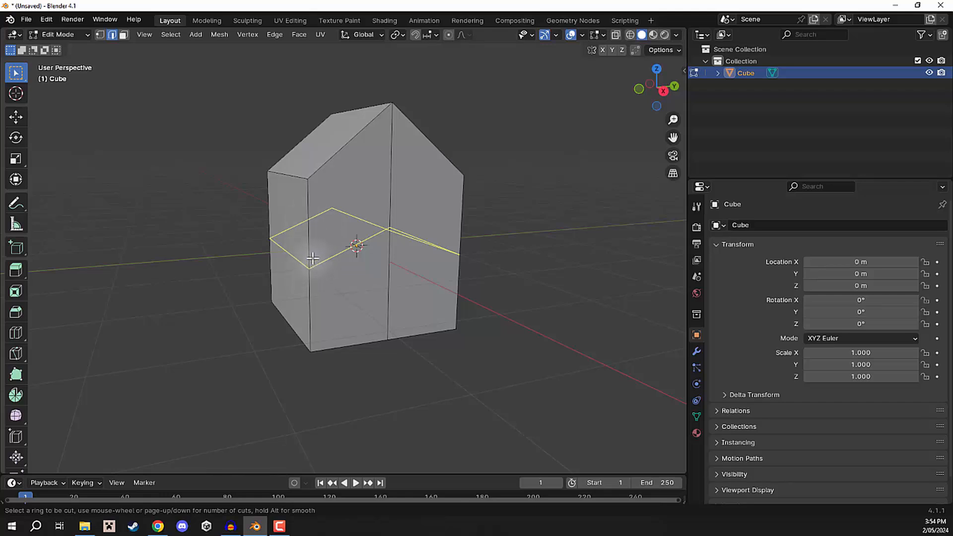
scroll(312, 257, "up", 1)
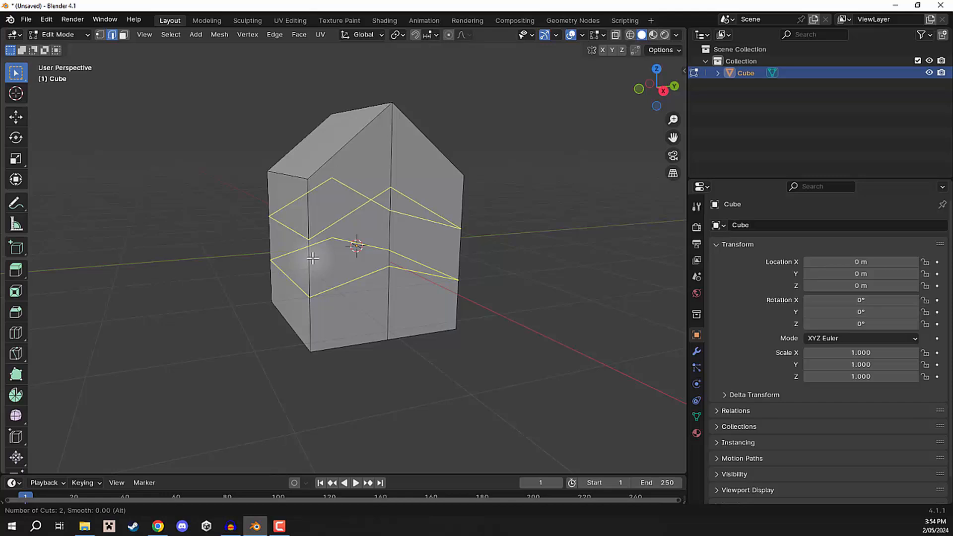
scroll(313, 257, "up", 11)
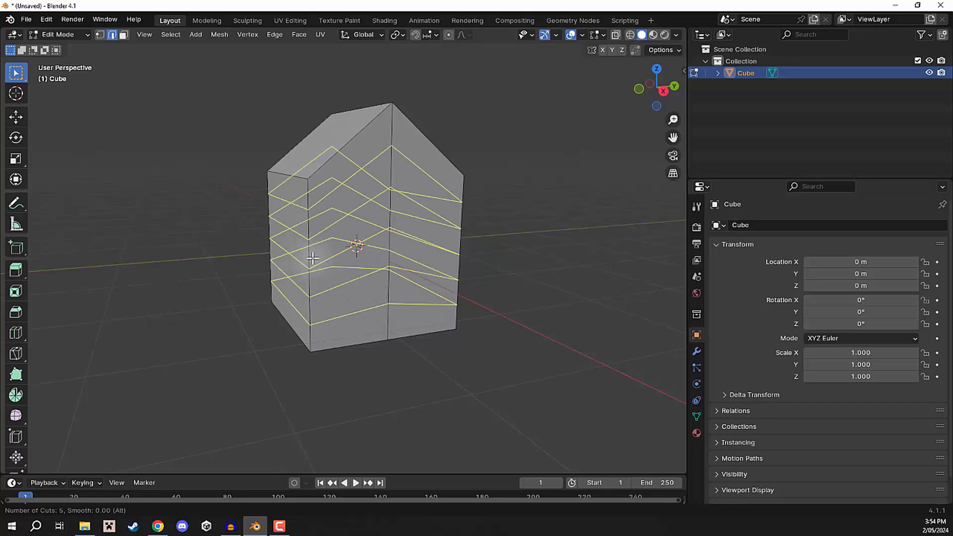
scroll(312, 258, "down", 12)
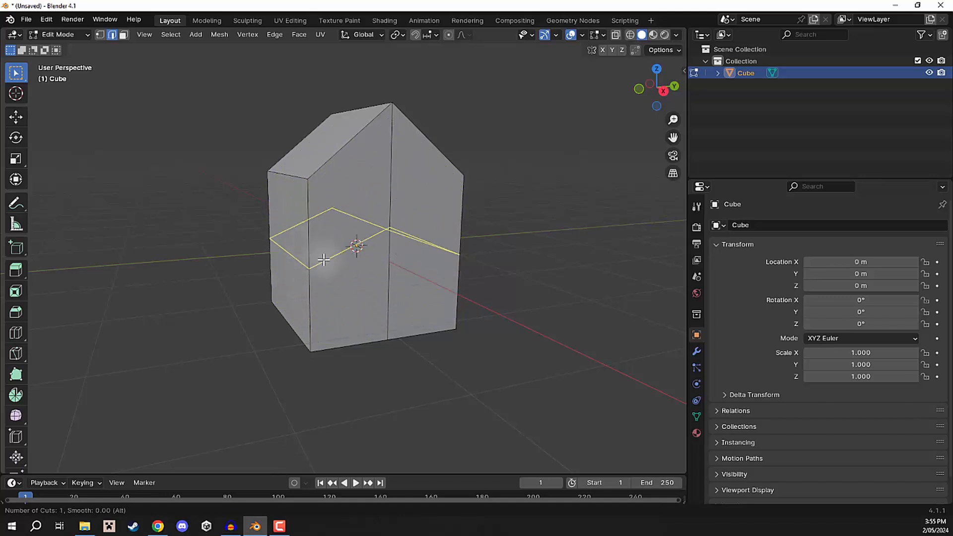
scroll(325, 250, "up", 4)
scroll(324, 251, "down", 4)
scroll(325, 250, "up", 1)
left_click(325, 250)
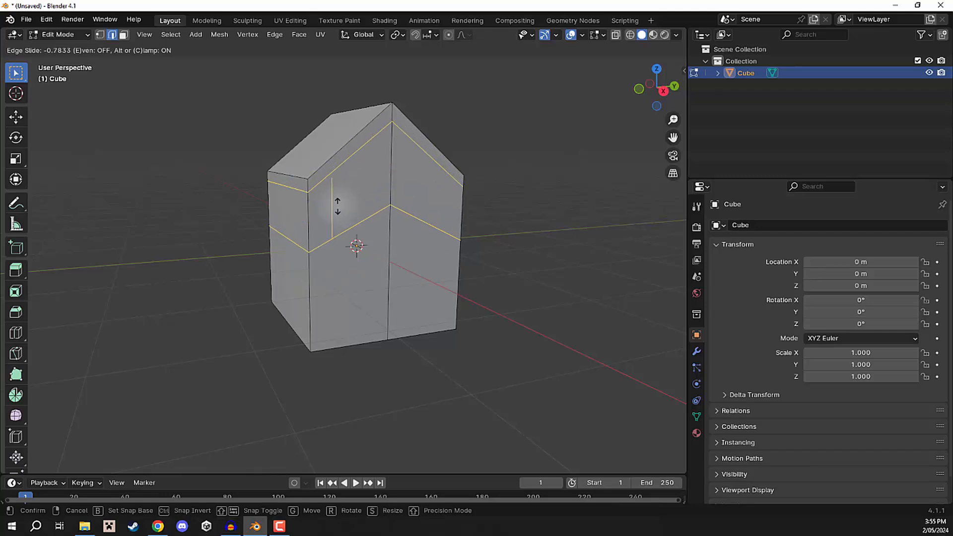
left_click(337, 206)
Step: Select the roof's ridge edge and scale it shorter
middle_click_drag(419, 238, 315, 225)
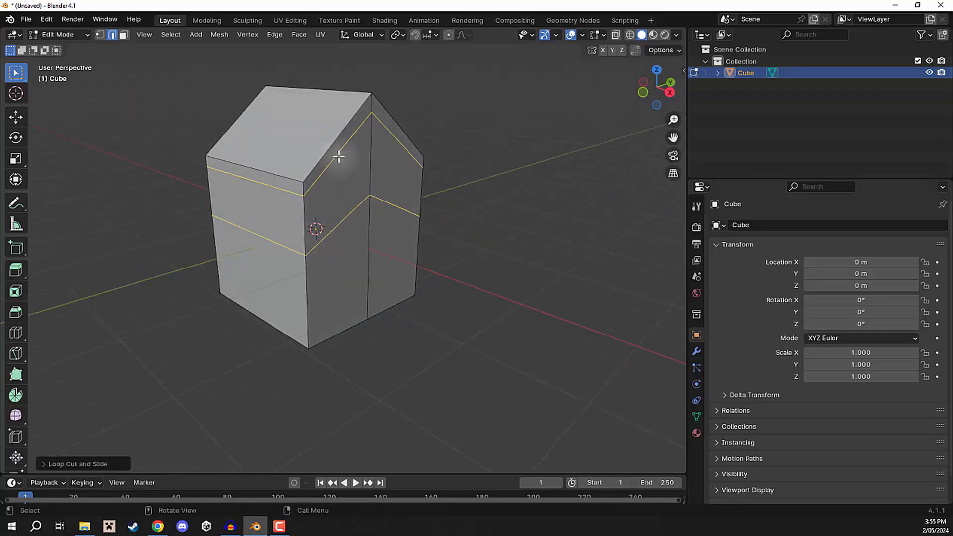
left_click(291, 125)
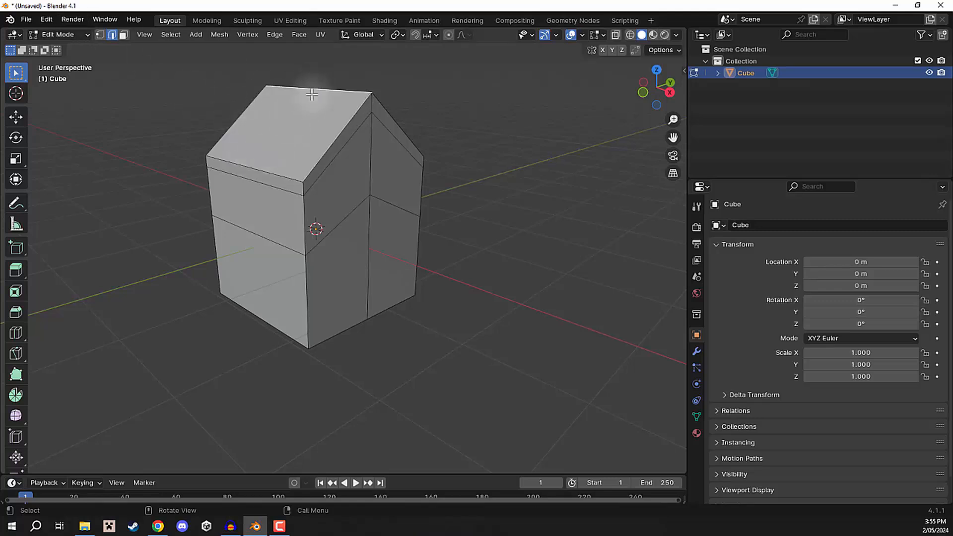
key("s")
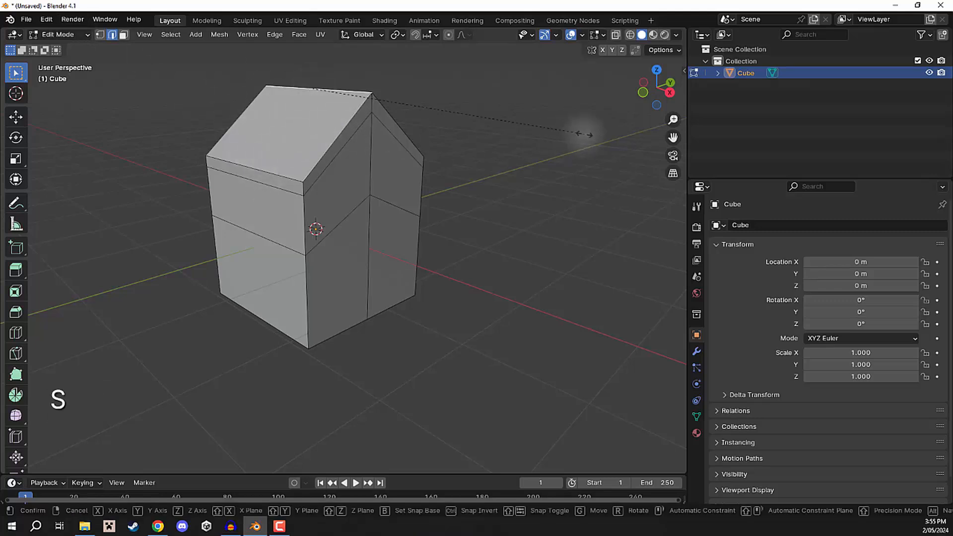
left_click(195, 187)
Step: Select the two eave edges along the bottom of the roof slopes and scale them down
middle_click_drag(485, 153, 441, 293)
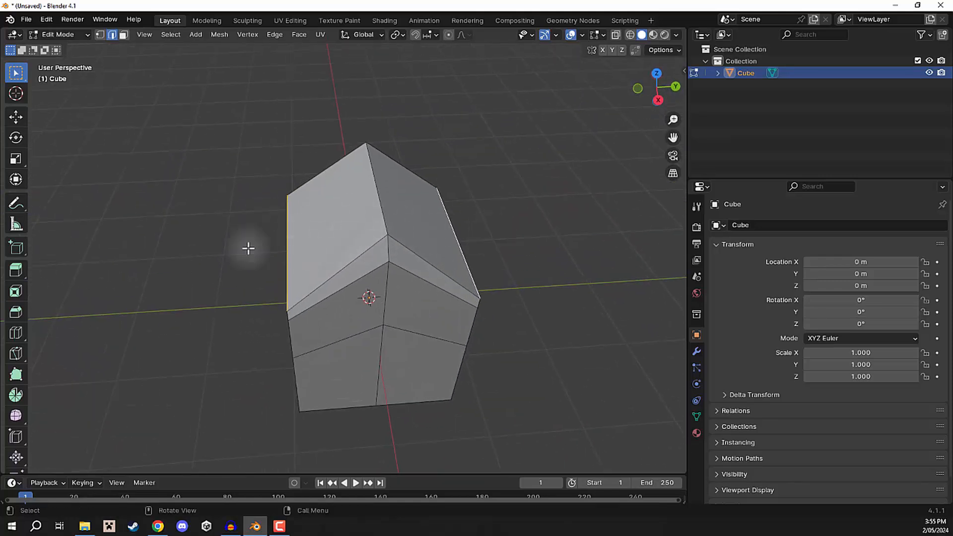
middle_click_drag(313, 246, 553, 201)
key("s")
left_click(513, 204)
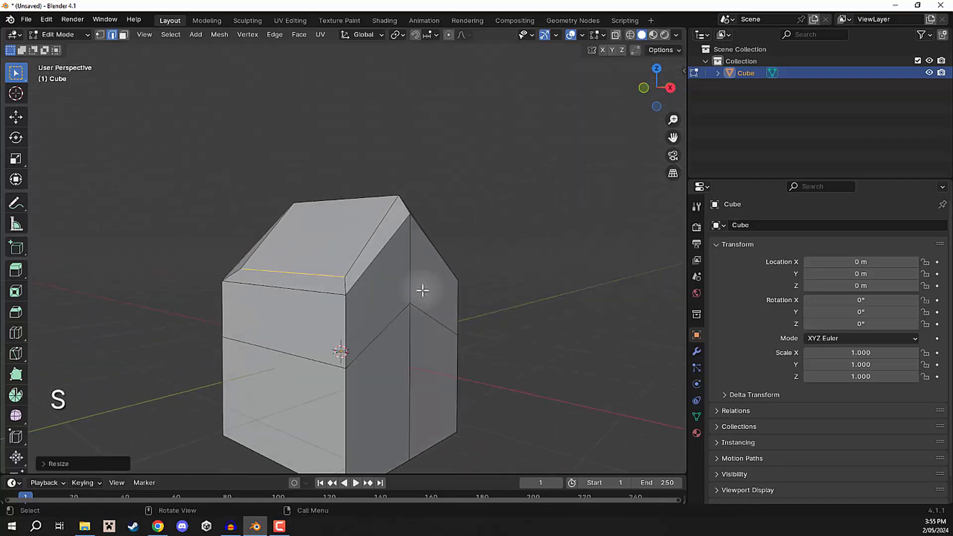
Step: Scale the selected roof edges along the X axis only and finish editing the house mesh
middle_click_drag(421, 288, 298, 283)
middle_click_drag(493, 279, 440, 268)
key("s")
key("x")
left_click(476, 283)
key("Tab")
key("Tab")
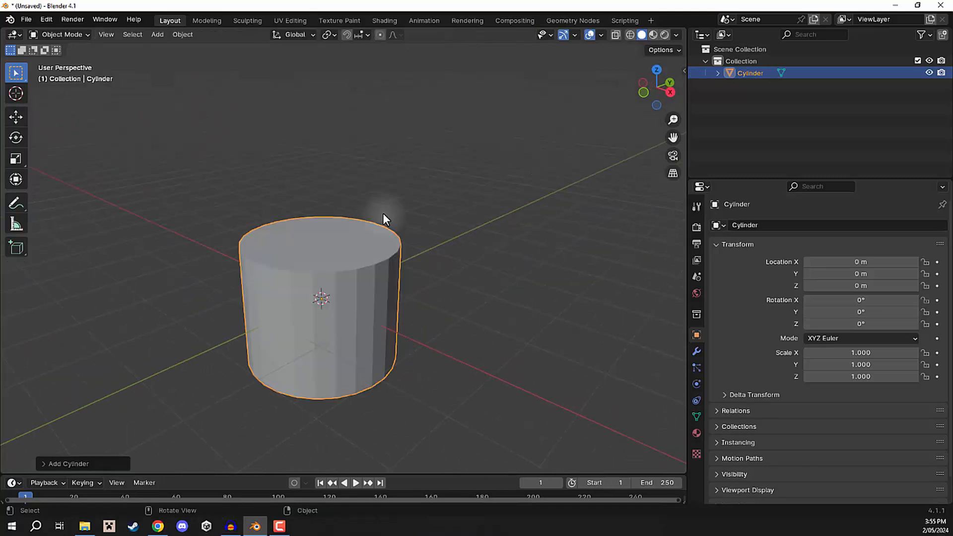
Step: Stretch the cylinder along Z to a scale of about 2.92
middle_click_drag(457, 255, 392, 228)
key("s")
key("z")
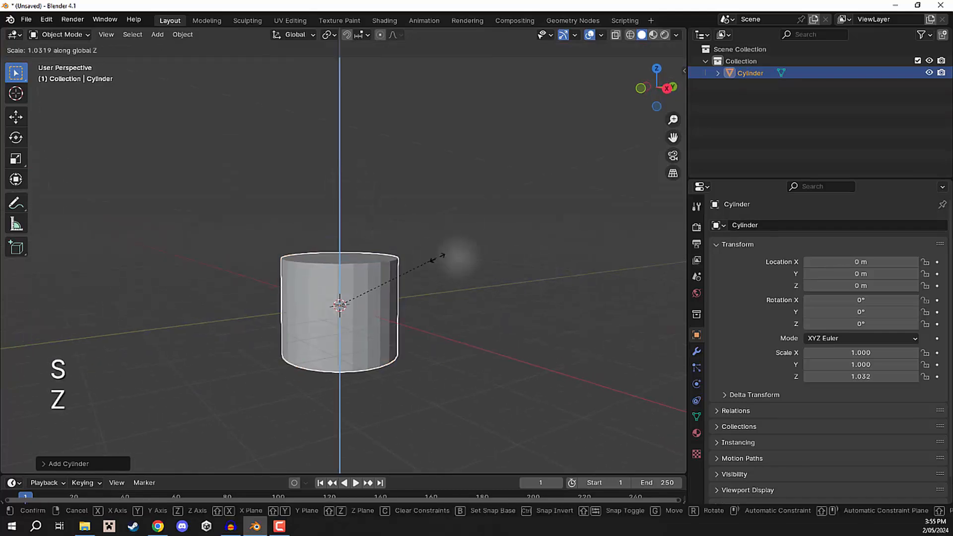
left_click(639, 258)
middle_click_drag(481, 239, 463, 198, "shift")
Step: Enter Edit Mode on the cylinder and add seven evenly spaced horizontal loop cuts without sliding them
key("Tab")
left_click(464, 198)
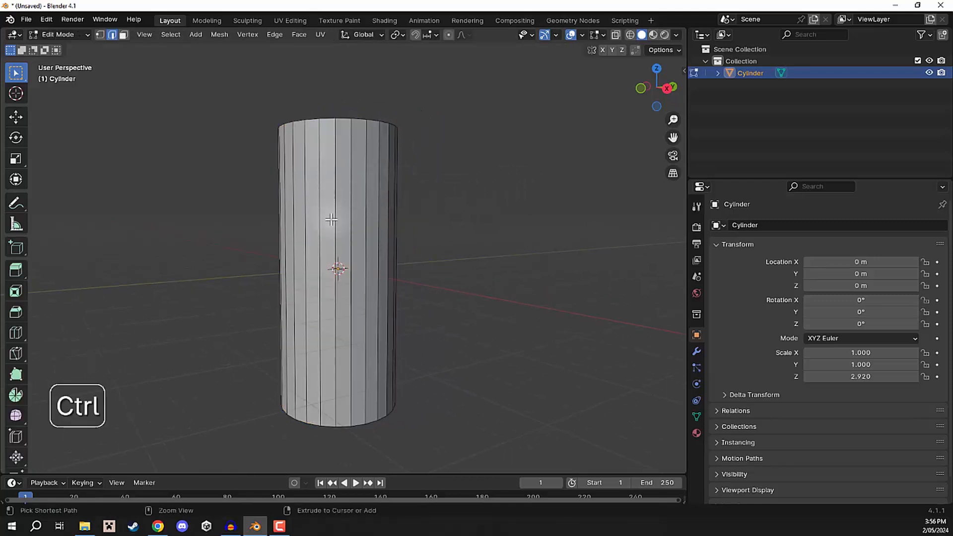
key("ctrl+r")
scroll(335, 268, "up", 5)
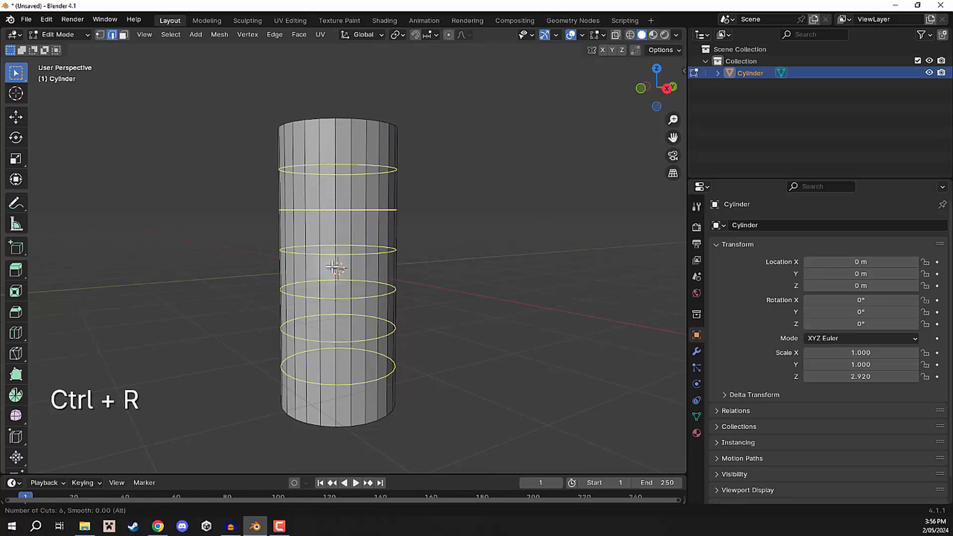
scroll(336, 268, "up", 1)
left_click(335, 264)
right_click(335, 265)
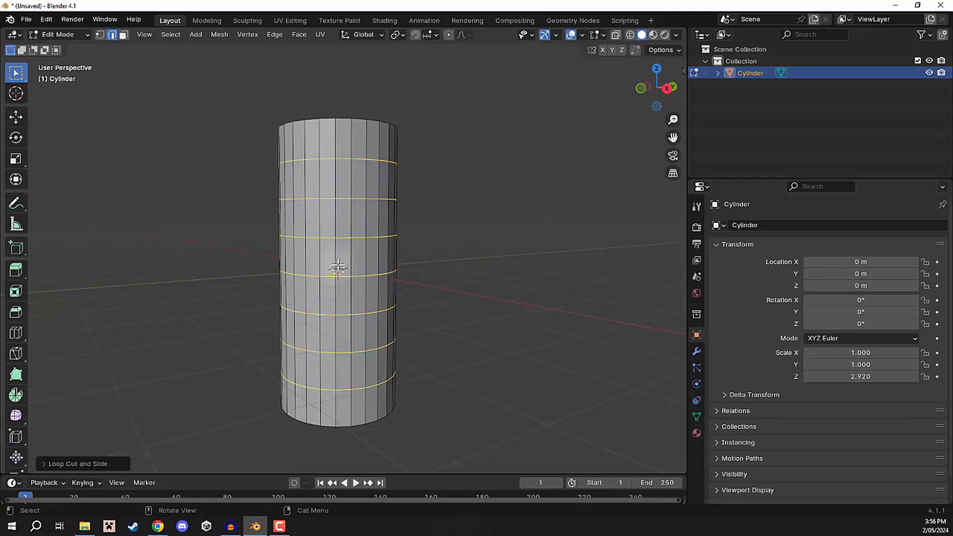
left_click(474, 243)
Step: Select the cylinder's top face and scale it down to taper the upper end
middle_click_drag(447, 227, 300, 113)
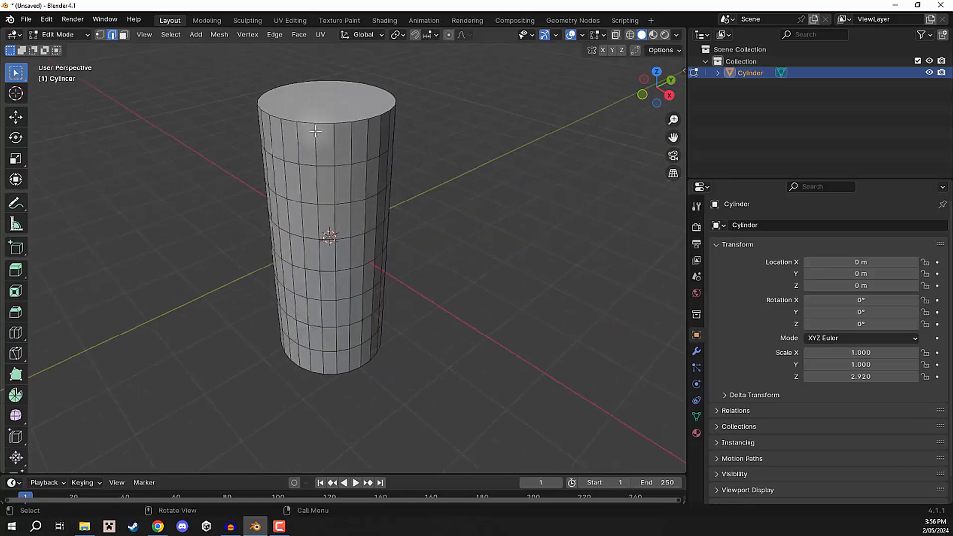
left_click(309, 93)
key("s")
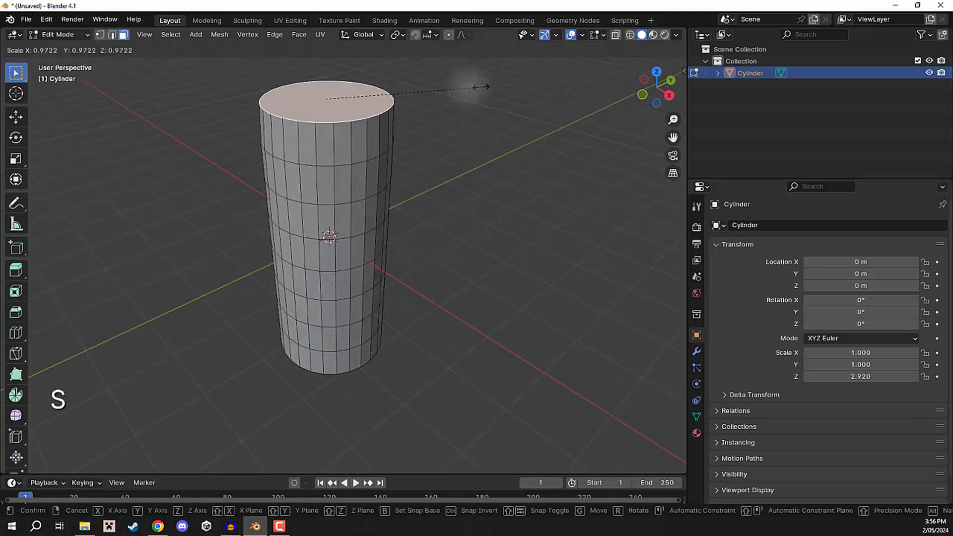
left_click(446, 86)
Step: Select the cylinder's bottom face and scale it up to flare the base
middle_click_drag(384, 272, 302, 474)
left_click(311, 447)
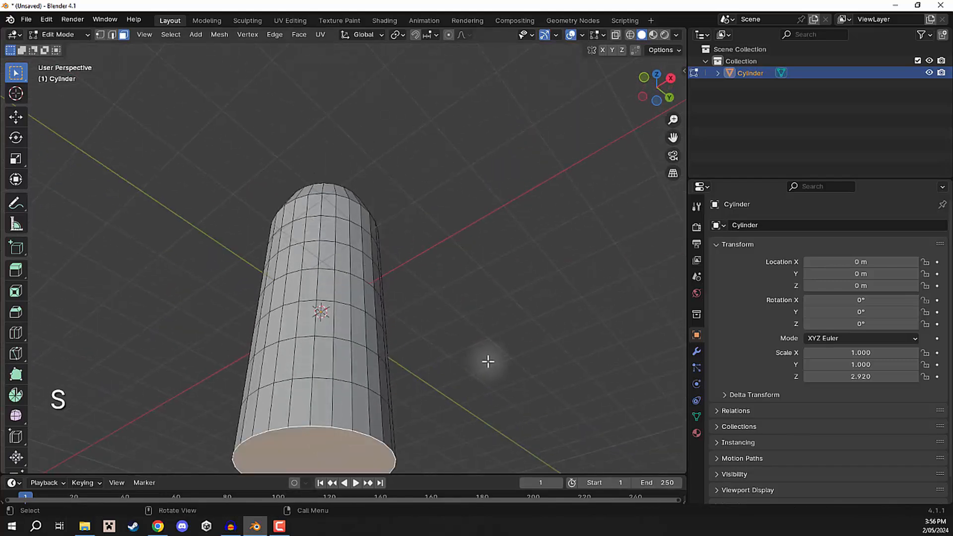
key("s")
left_click(534, 353)
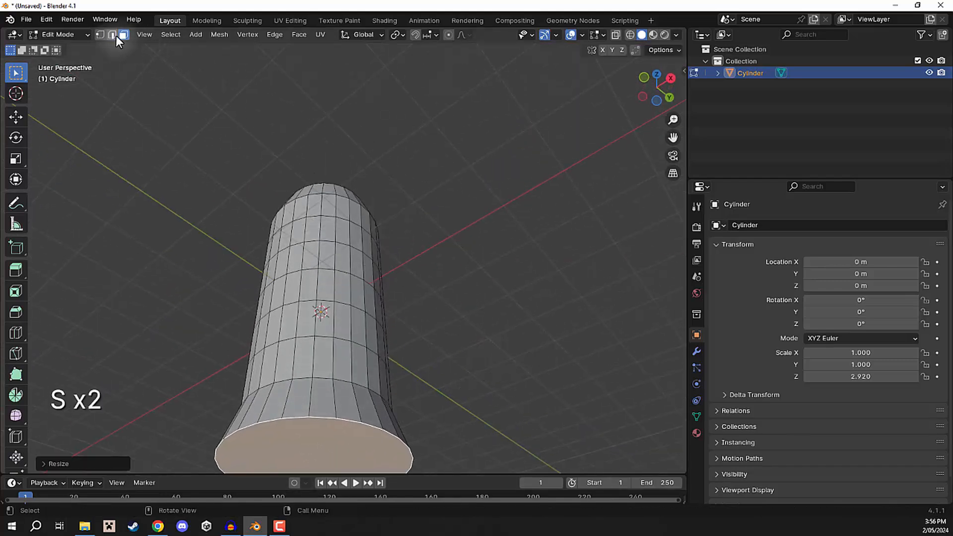
Step: Switch to edge selection, pick a few adjoining edges on a ring near the cylinder's middle, and clear the selection
middle_click_drag(220, 85, 392, 233)
left_click(111, 34)
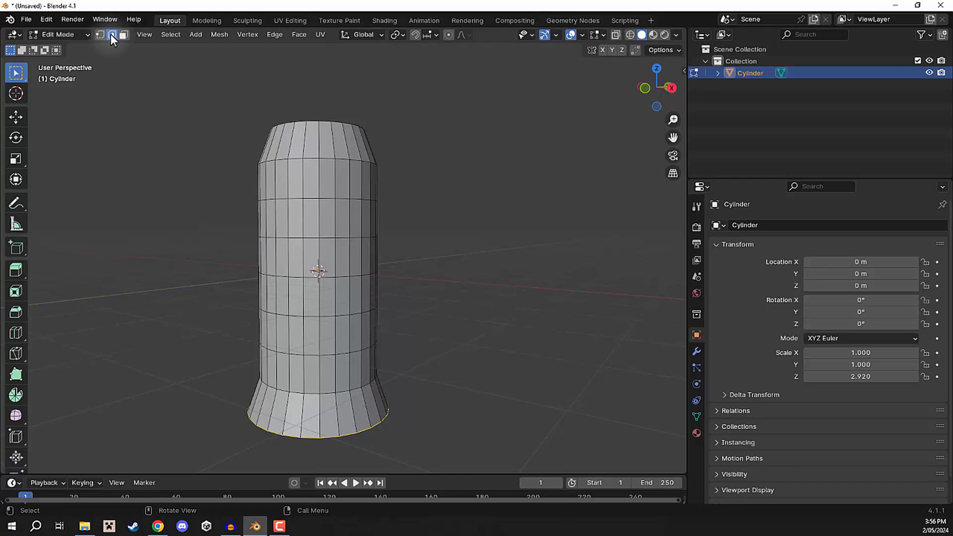
scroll(324, 245, "up", 2)
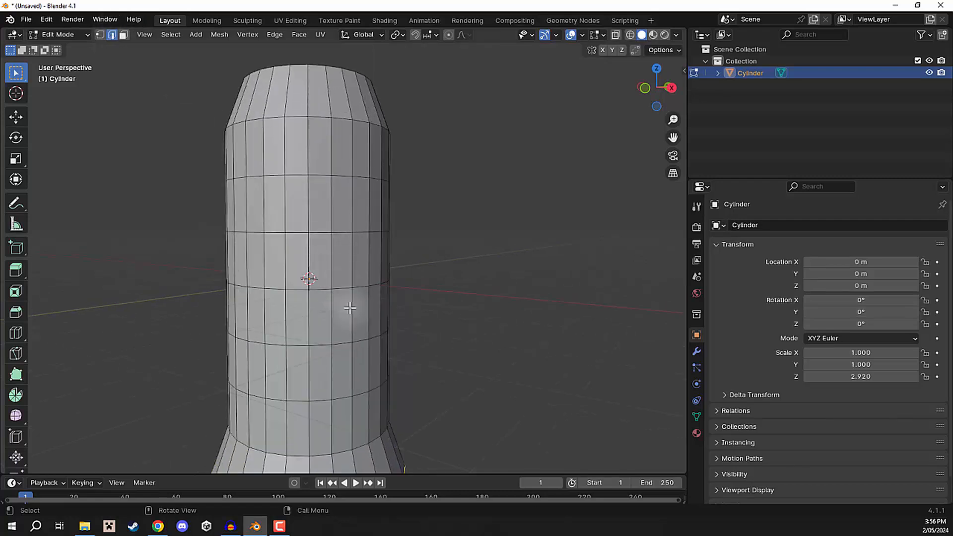
left_click(334, 288)
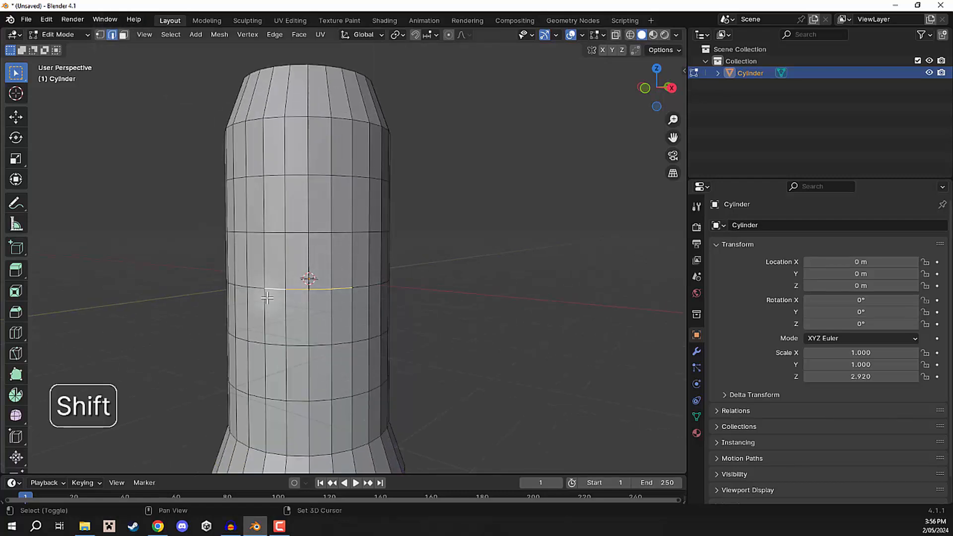
left_click(442, 291)
middle_click_drag(442, 291, 438, 292)
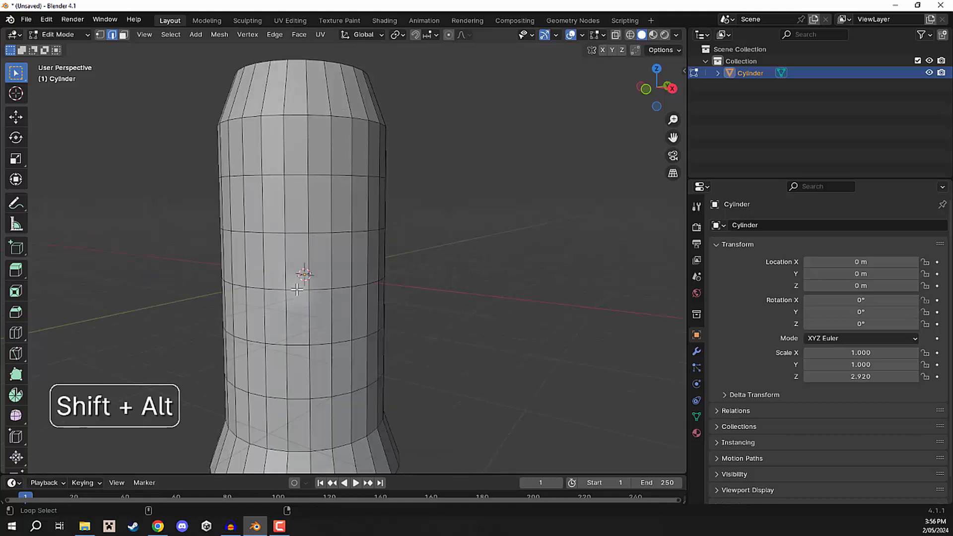
Step: Select the full edge loop around the cylinder's middle and scale it down to pinch the waist
middle_click_drag(297, 289, 267, 294)
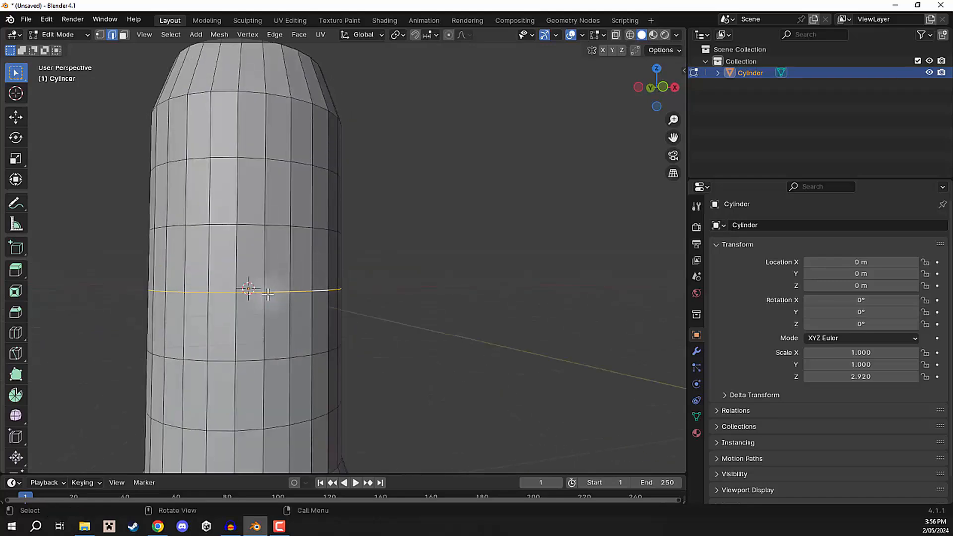
middle_click_drag(445, 278, 252, 283)
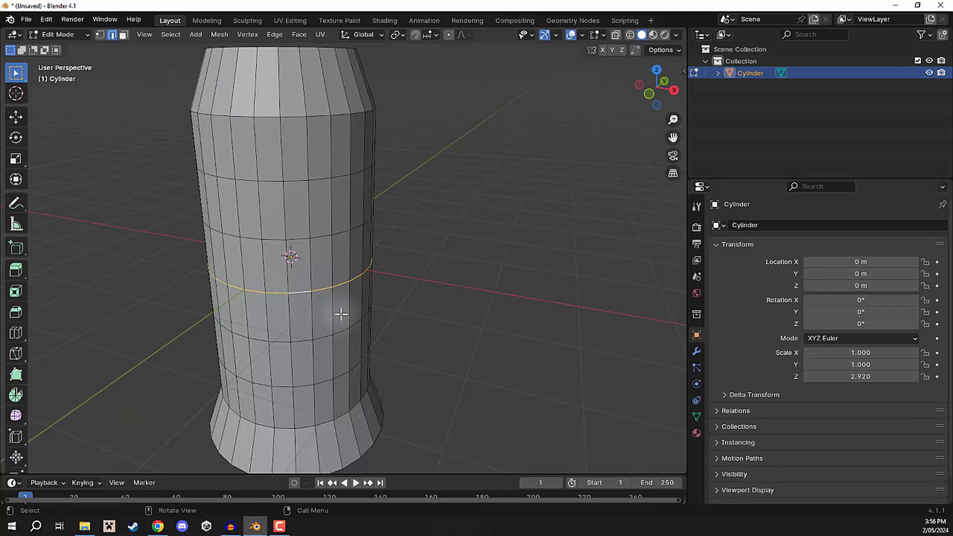
middle_click_drag(453, 276, 440, 236)
key("s")
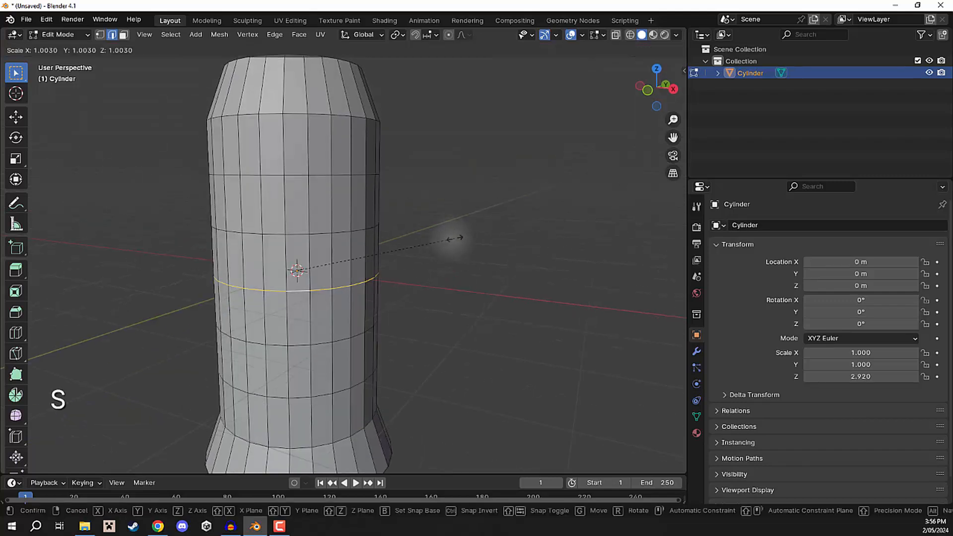
left_click(425, 240)
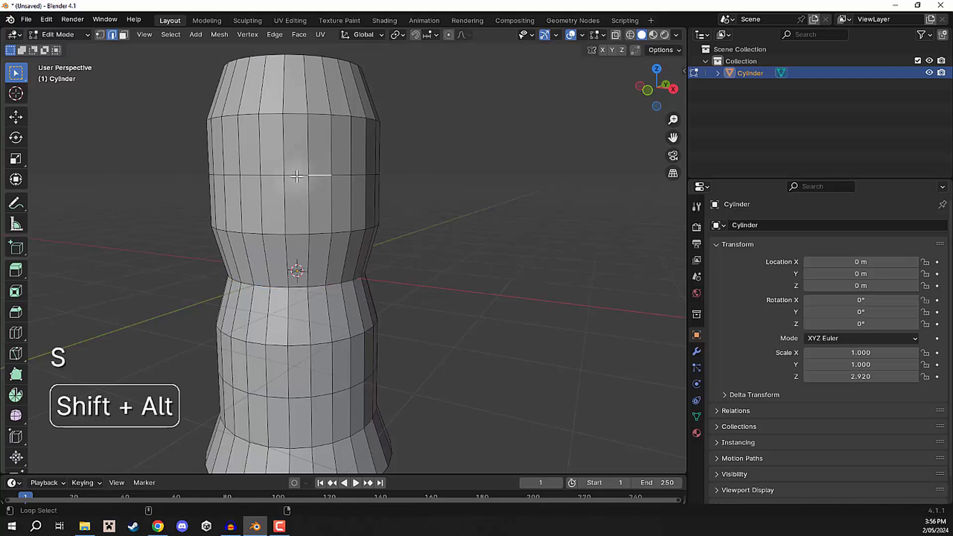
Step: Scale down the edge loops two rings above and two rings below the pinched middle, the lower one to about 0.8
left_click(317, 177, "alt")
key("s")
left_click(431, 170)
middle_click_drag(441, 293, 440, 207, "shift")
left_click(320, 298)
left_click(308, 298, "alt+shift")
key("s")
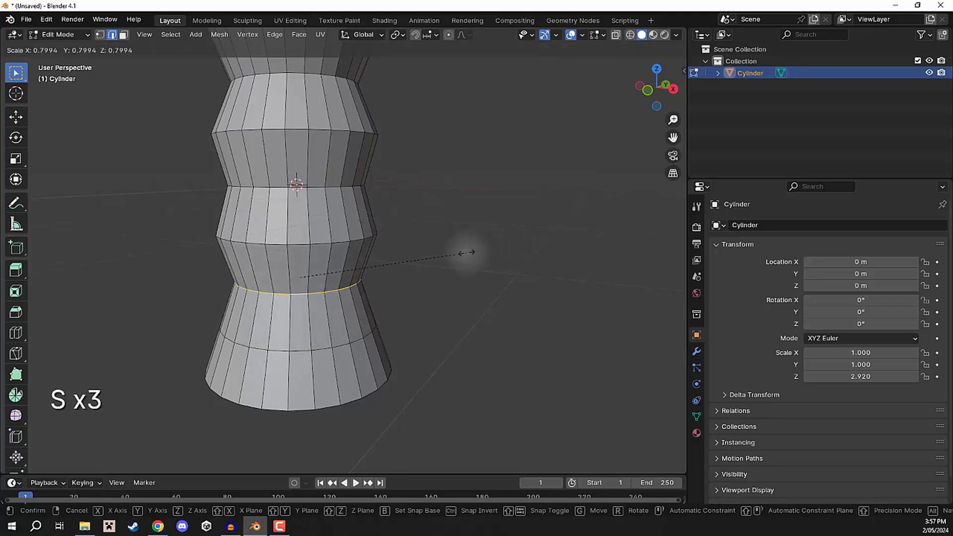
left_click(462, 250)
Step: Scale up the edge loop just above the cylinder's base to widen the foot, and return to Object Mode
left_click(288, 350)
left_click(288, 351, "alt")
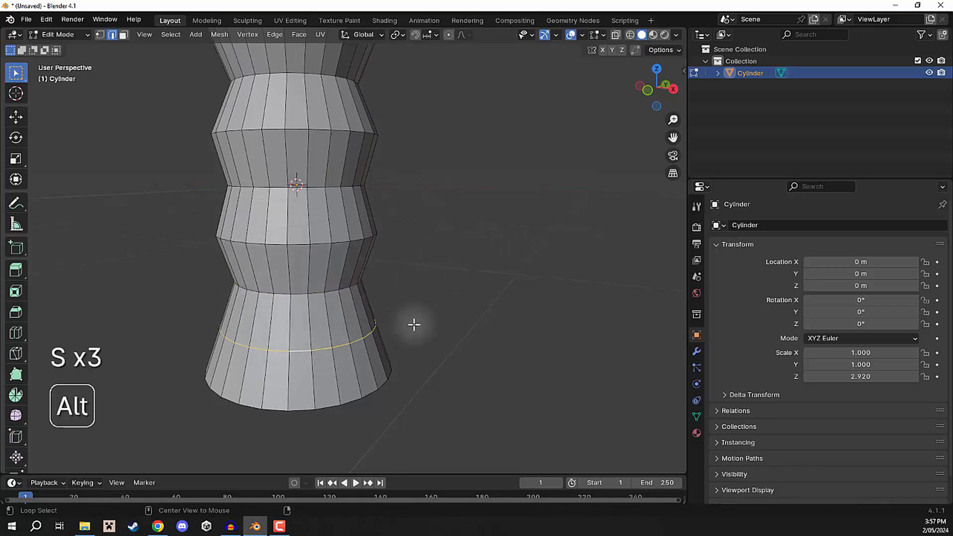
key("s")
left_click(506, 302)
scroll(437, 223, "down", 4)
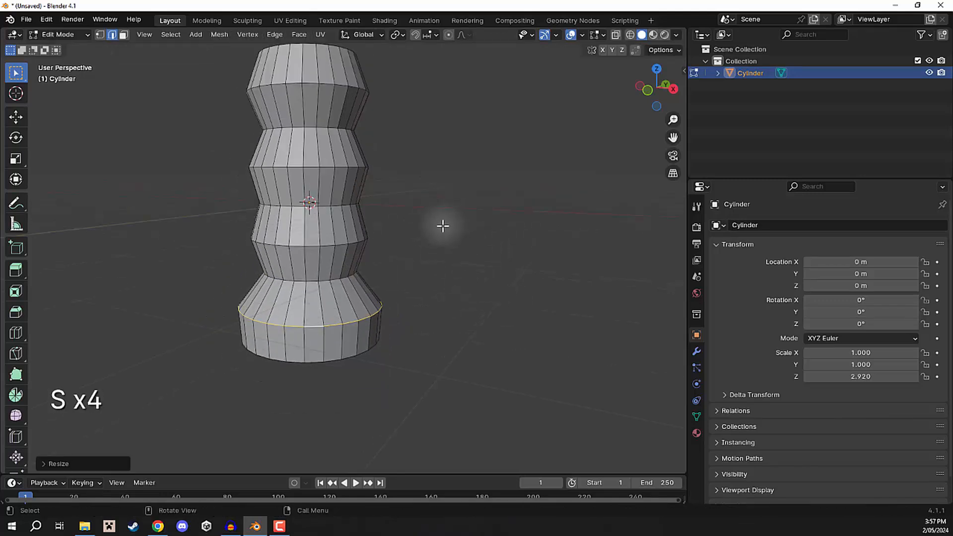
key("Tab")
middle_click_drag(436, 187, 480, 230)
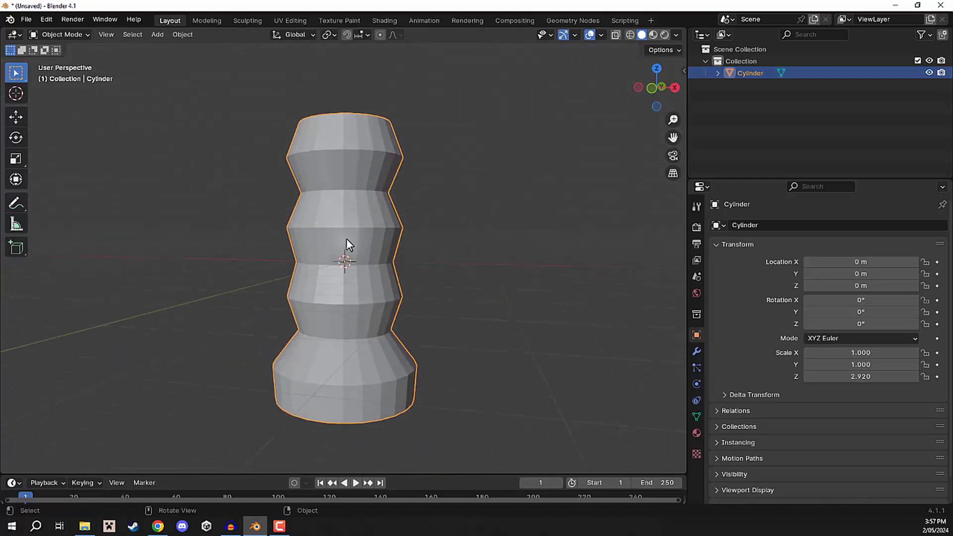
middle_click_drag(535, 214, 509, 263)
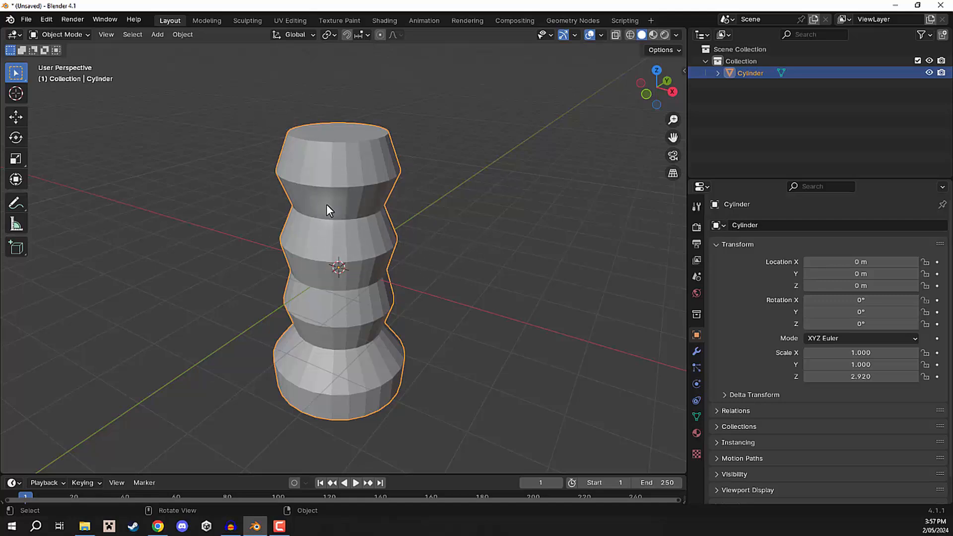
middle_click_drag(499, 232, 433, 186)
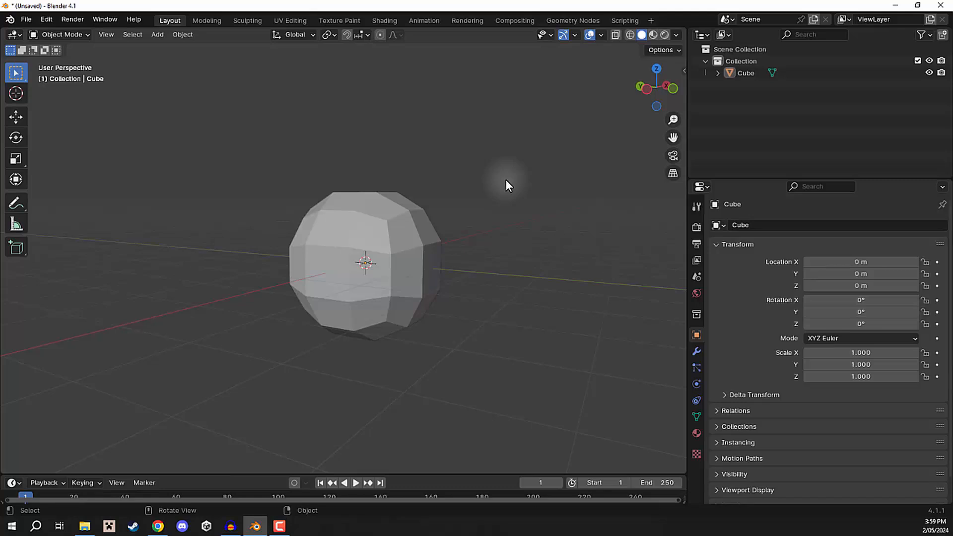
middle_click_drag(492, 189, 464, 201)
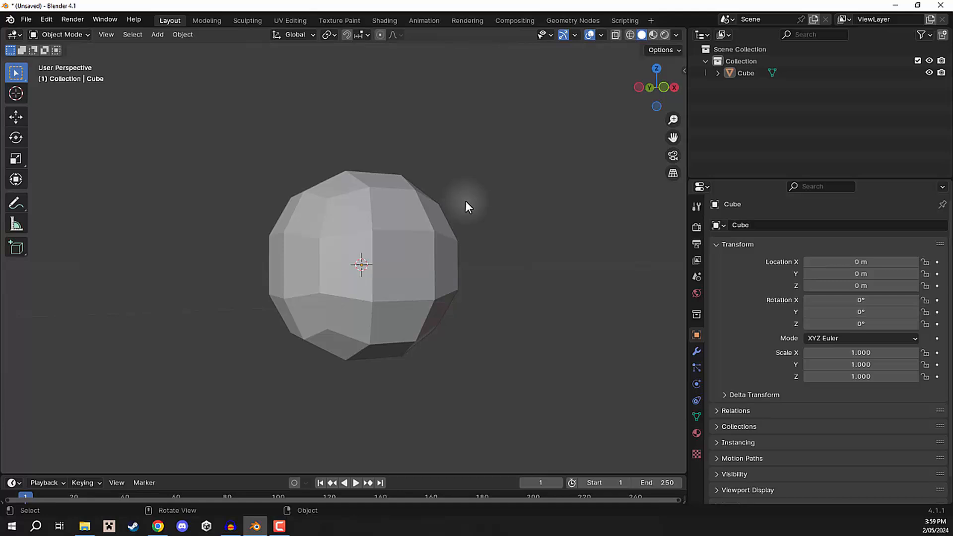
left_click(157, 35)
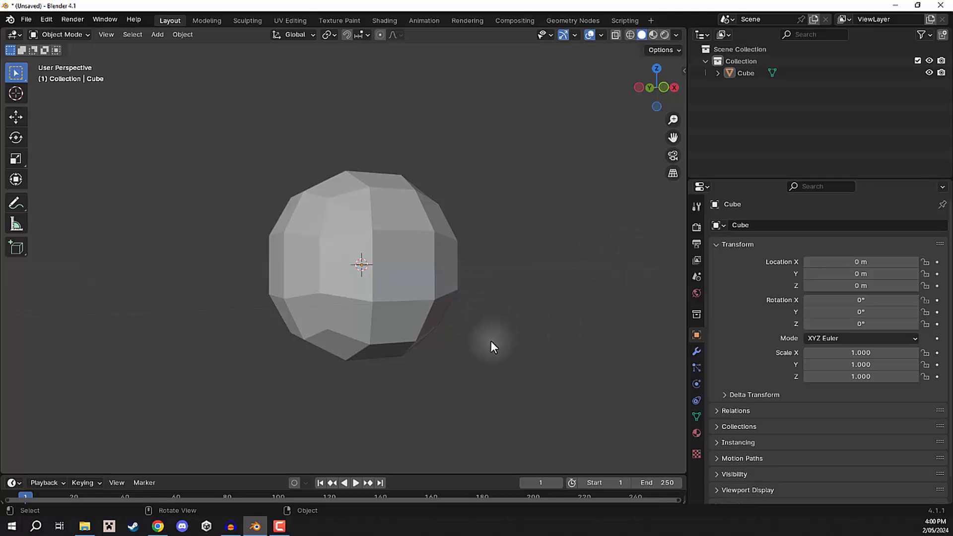
middle_click_drag(490, 341, 543, 376)
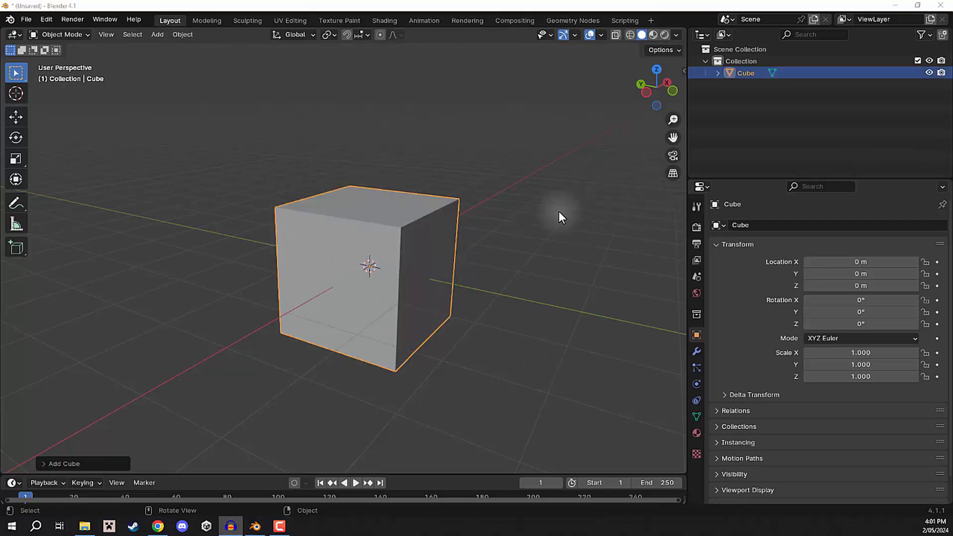
Step: Enter Edit Mode on the cube and clear its mesh selection
left_click(540, 210)
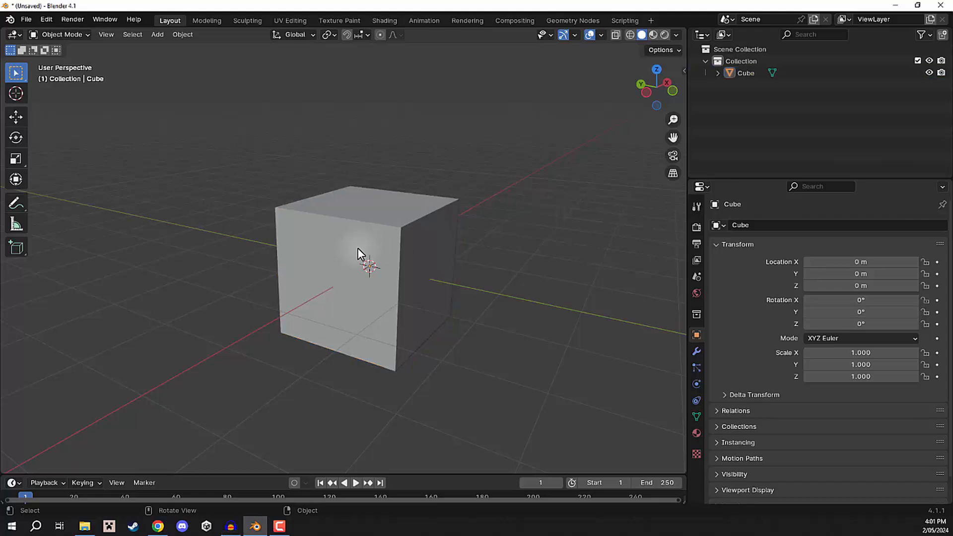
left_click(357, 248)
middle_click_drag(357, 248, 445, 234)
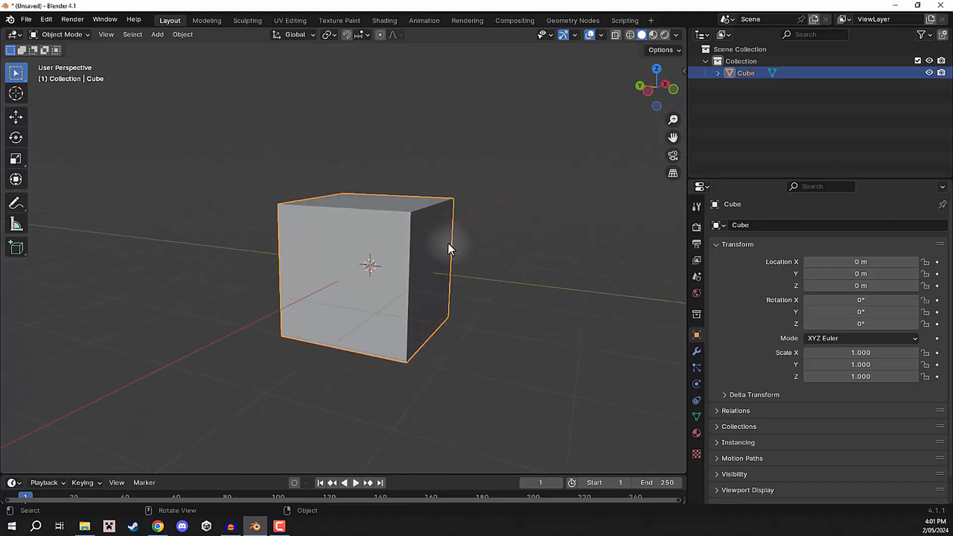
key("Tab")
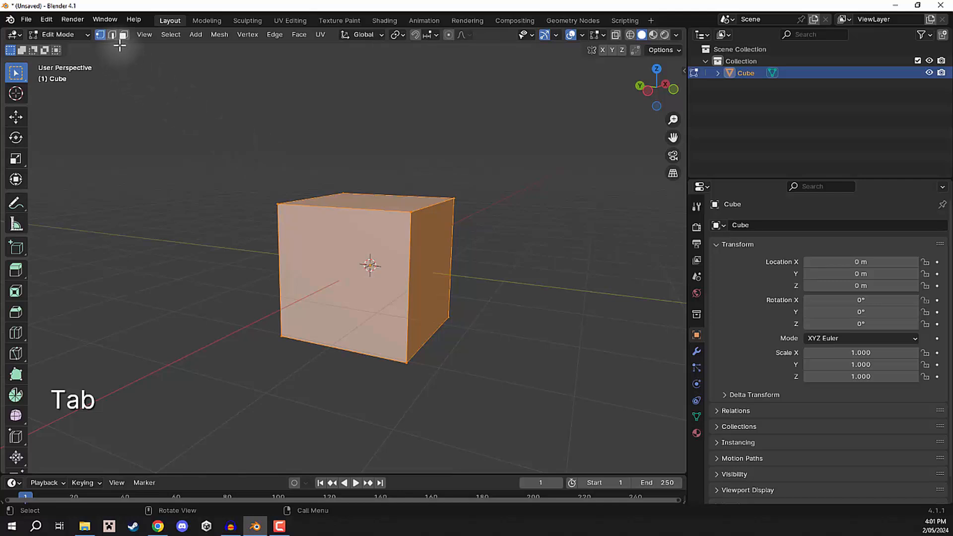
left_click(276, 120)
middle_click_drag(350, 149, 392, 191)
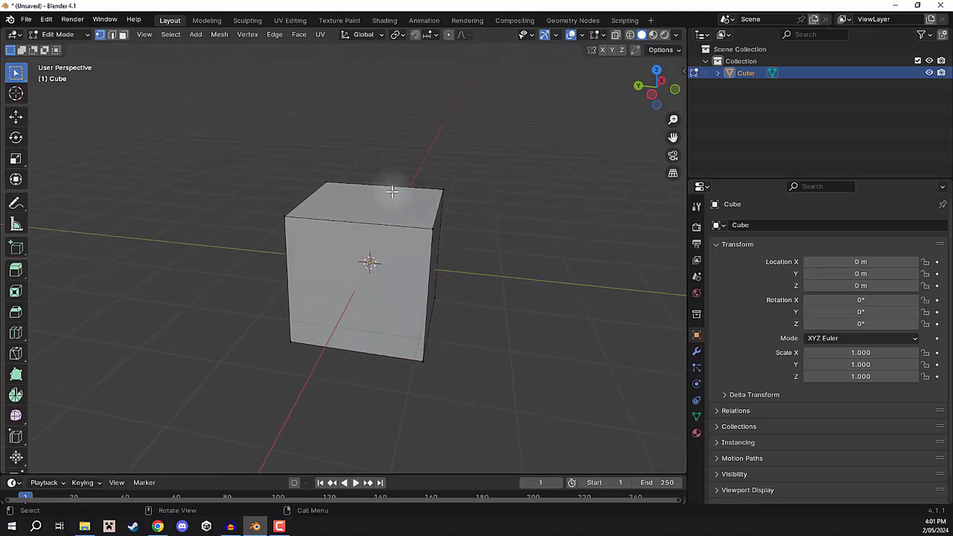
Step: Add two evenly spaced vertical loop cuts dividing the cube into thirds along Y, without sliding them
key("ctrl+r")
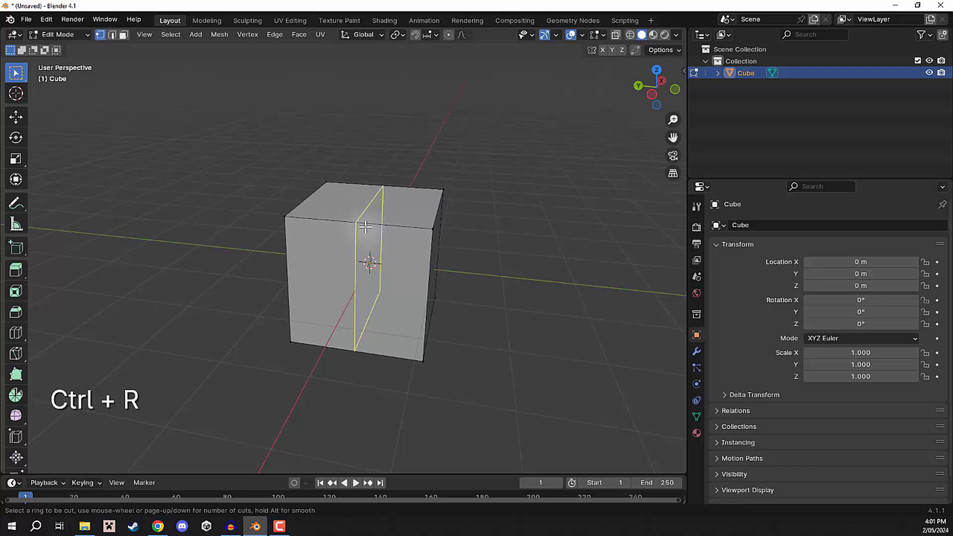
scroll(365, 226, "up", 1)
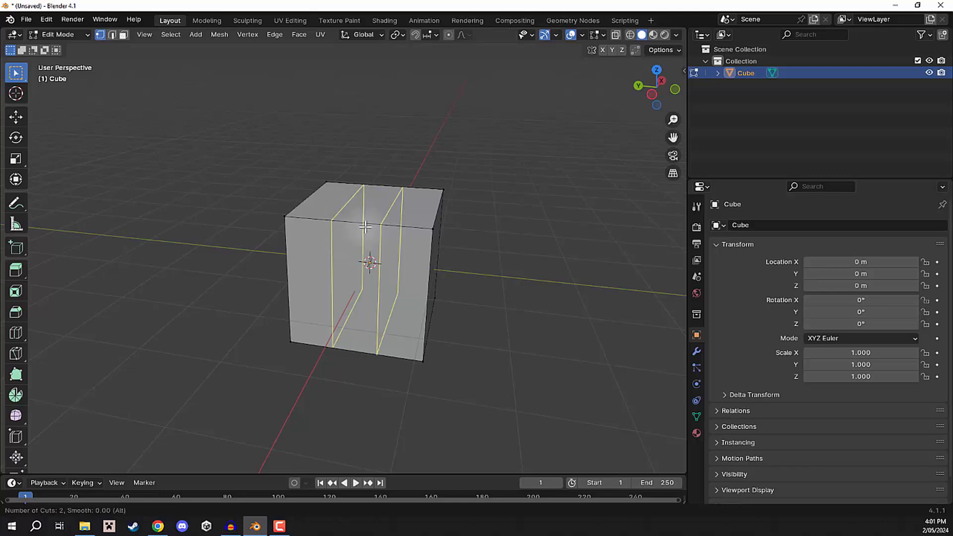
left_click(365, 226)
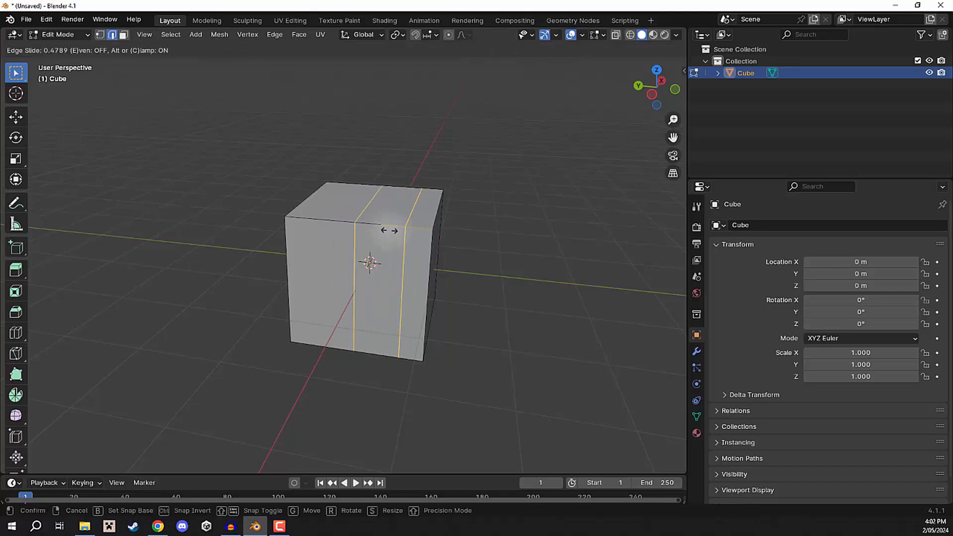
left_click(370, 229)
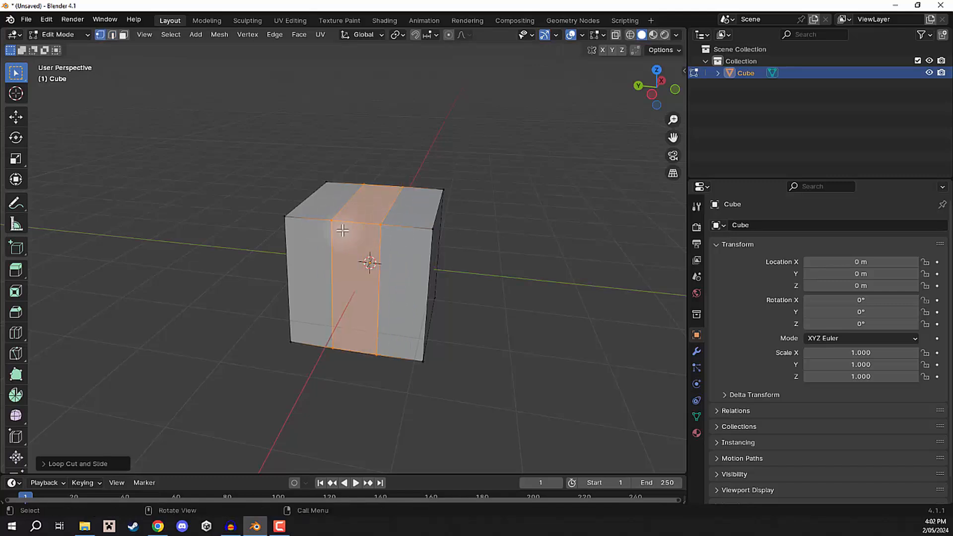
middle_click_drag(490, 239, 522, 227)
left_click(365, 230)
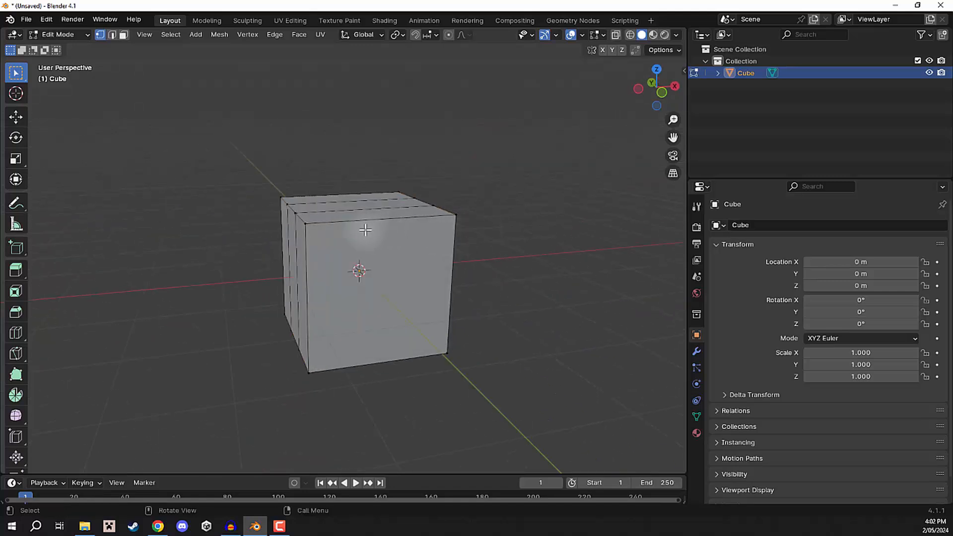
Step: Add two vertical loop cuts along X and two horizontal ones, evenly spaced, to give every side a 3 × 3 grid
key("ctrl+r")
left_click(357, 228)
left_click(359, 229)
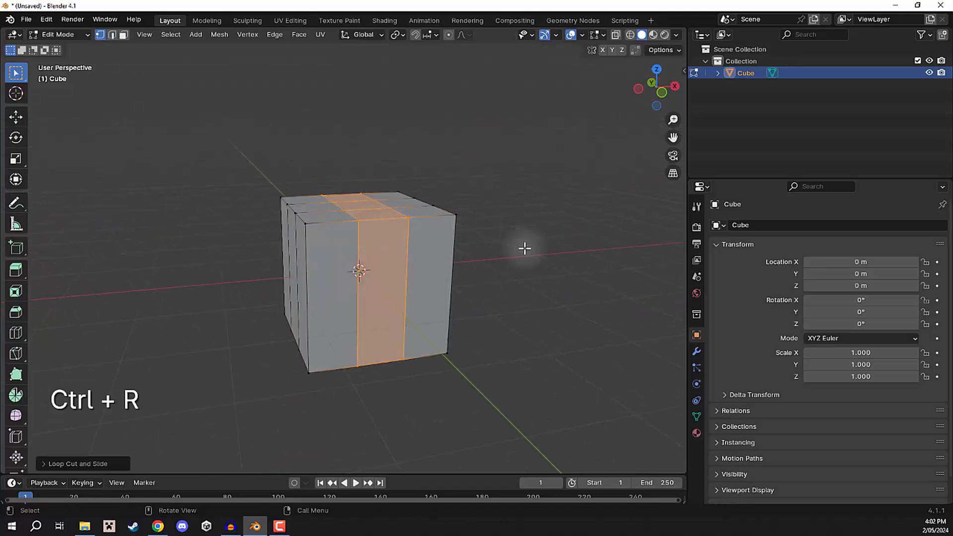
middle_click_drag(524, 248, 380, 247)
key("ctrl+r")
left_click(318, 268)
left_click(300, 268)
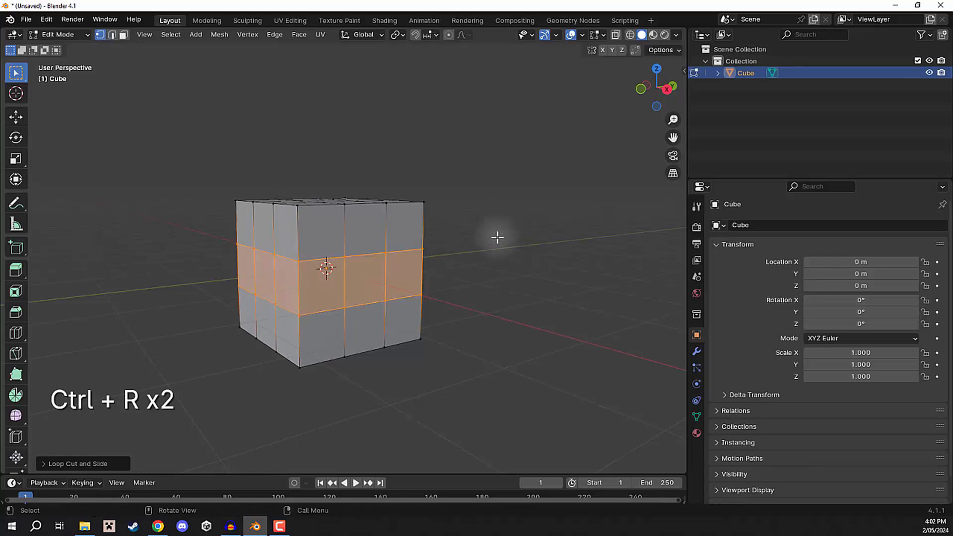
left_click(496, 237)
middle_click_drag(497, 237, 393, 205)
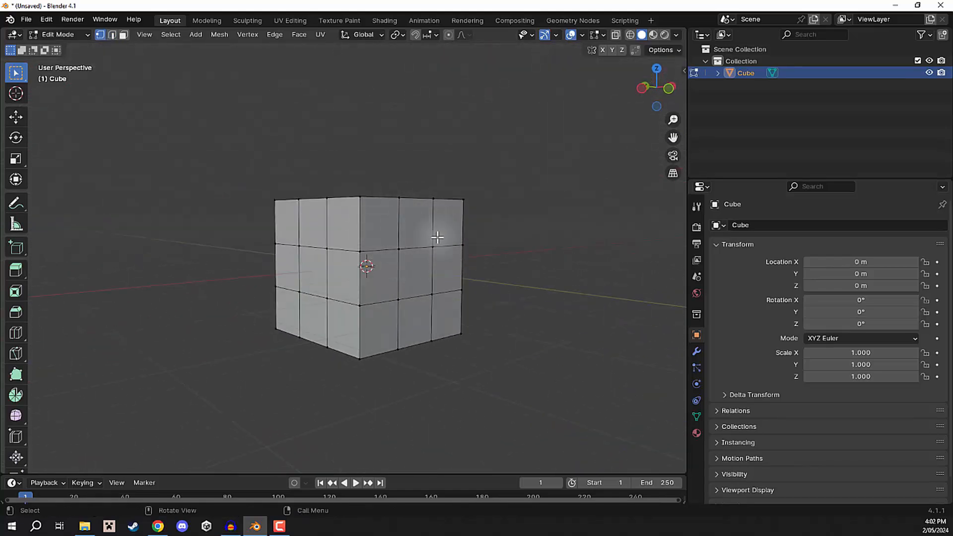
Step: Switch to face selection, select the centre face of every side of the cube, and scale them up to about 1.25
middle_click_drag(354, 298, 412, 216)
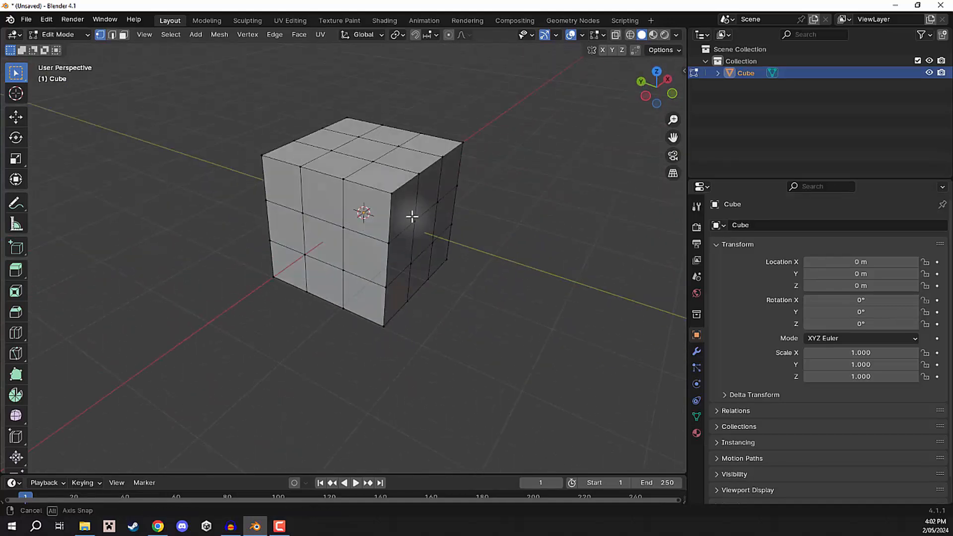
left_click(123, 34)
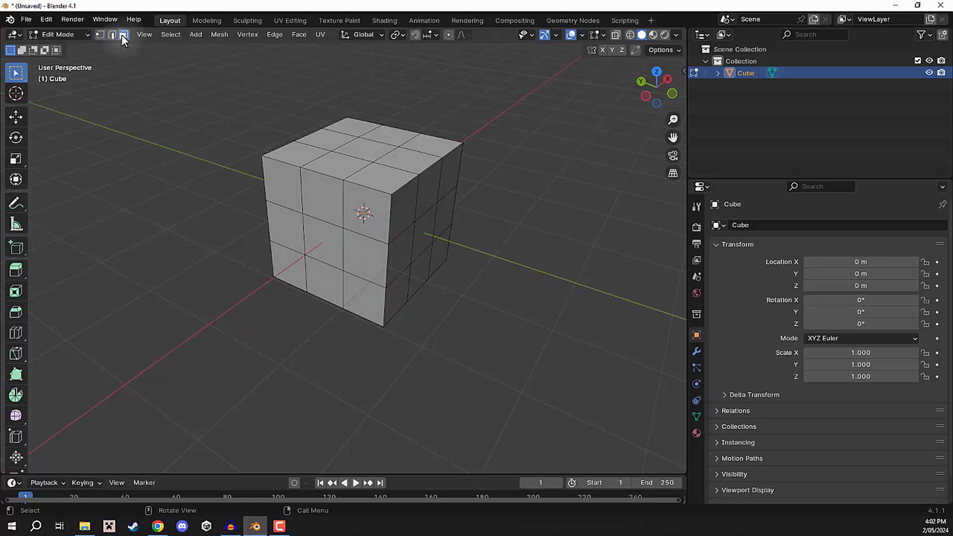
left_click(323, 237)
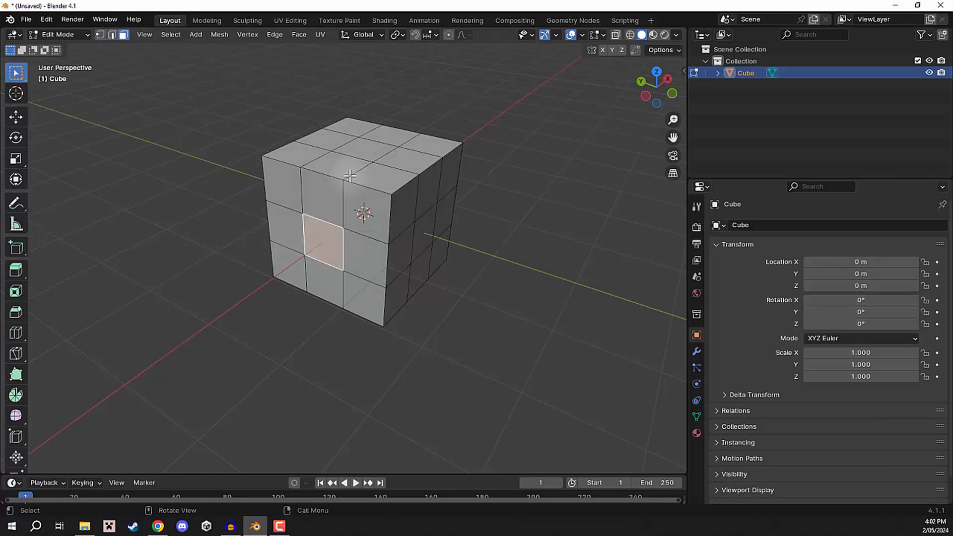
left_click(364, 152, "shift")
middle_click_drag(459, 268, 340, 251)
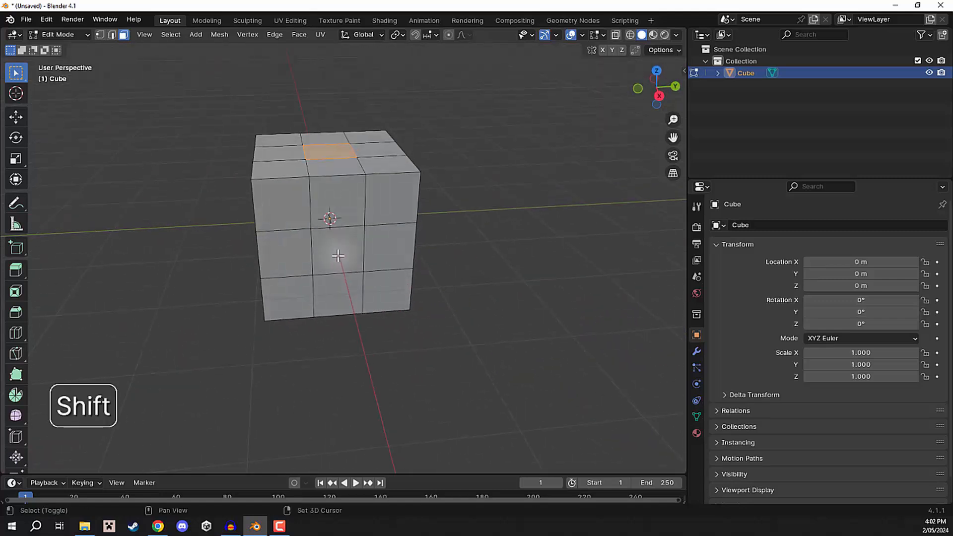
middle_click_drag(419, 240, 347, 229)
left_click(346, 229, "shift")
middle_click_drag(394, 281, 412, 217)
key("s")
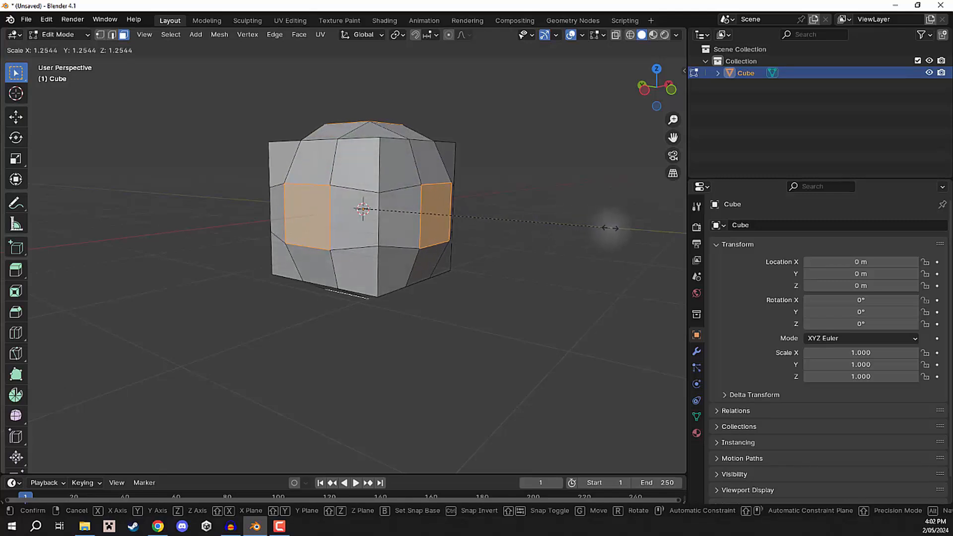
left_click(609, 228)
Step: Switch to vertex selection, select all eight outer corner vertices of the cube, and scale them inward to about 0.865
middle_click_drag(567, 224, 326, 150)
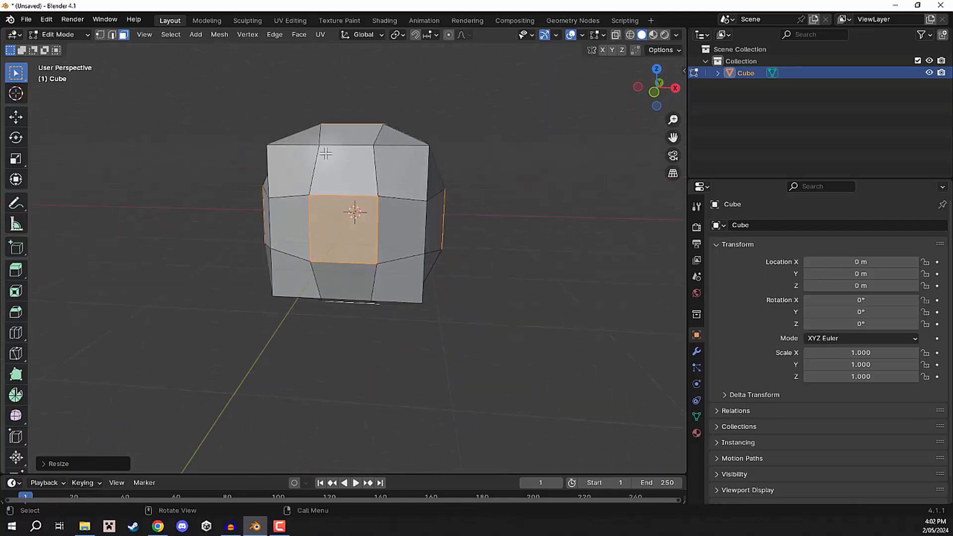
left_click(99, 34)
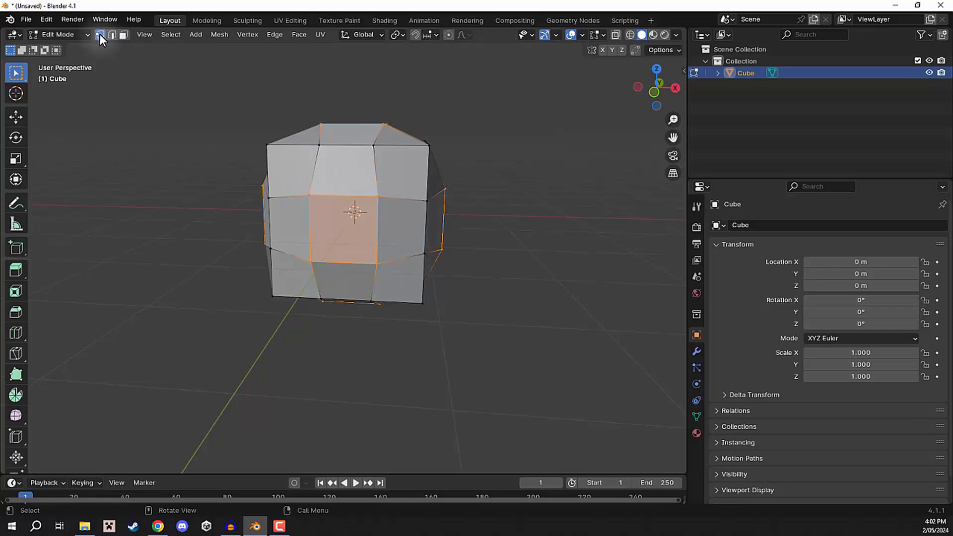
left_click(308, 195)
left_click(267, 146)
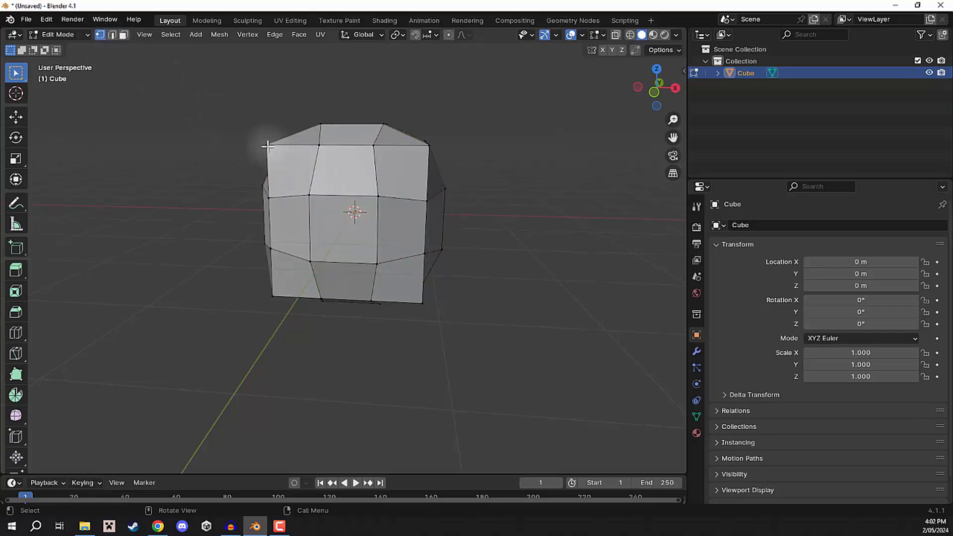
left_click(274, 296, "shift")
left_click(422, 302, "shift")
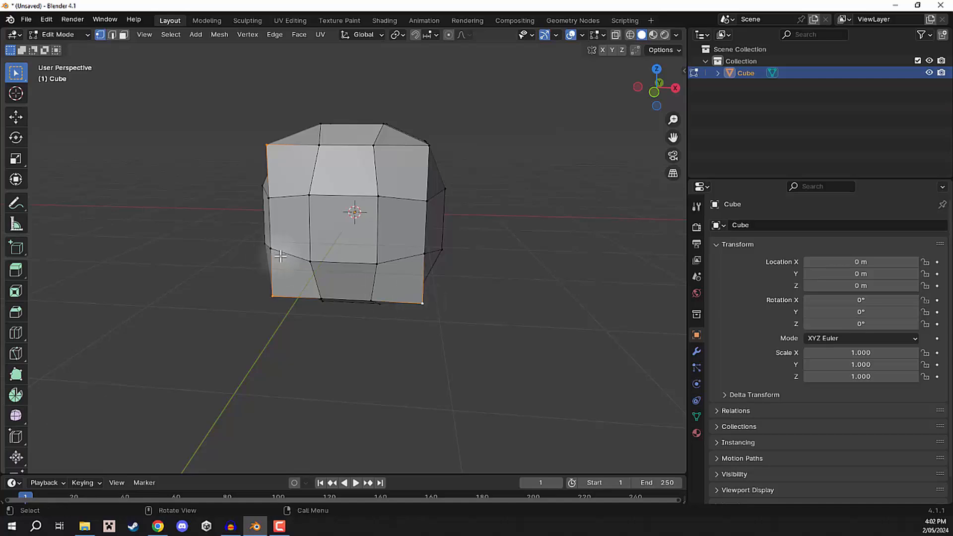
middle_click_drag(278, 255, 297, 221)
left_click(289, 171, "shift")
left_click(304, 296, "shift")
middle_click_drag(304, 294, 373, 290)
left_click(241, 148, "shift")
middle_click_drag(446, 168, 498, 153)
key("s")
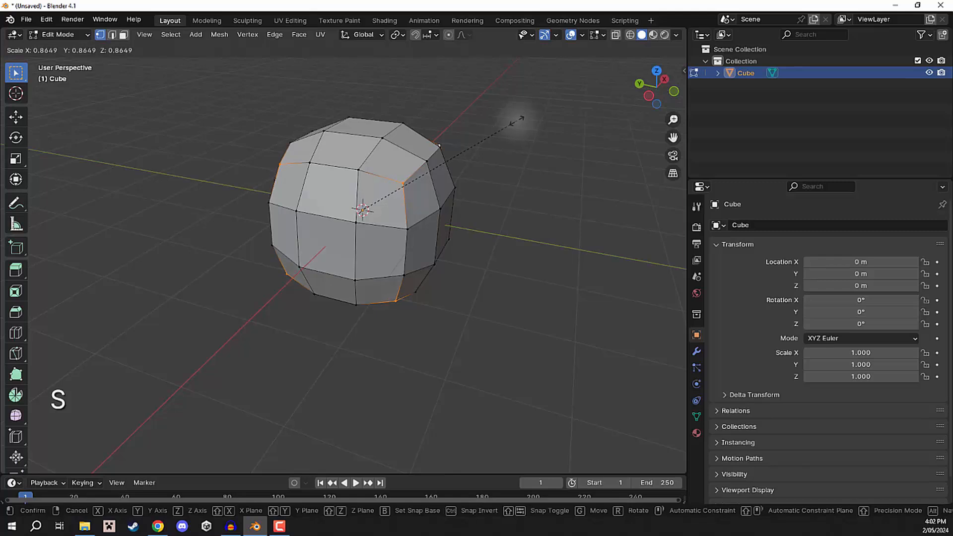
left_click(516, 121)
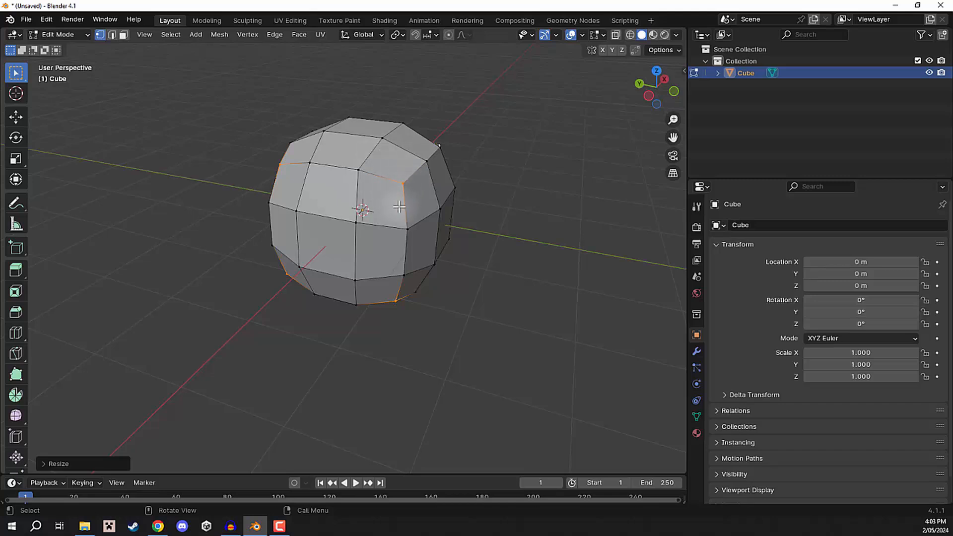
Step: Inspect the rounded cube from several sides and try scaling the selected corner vertices further inward
middle_click_drag(445, 208, 363, 191)
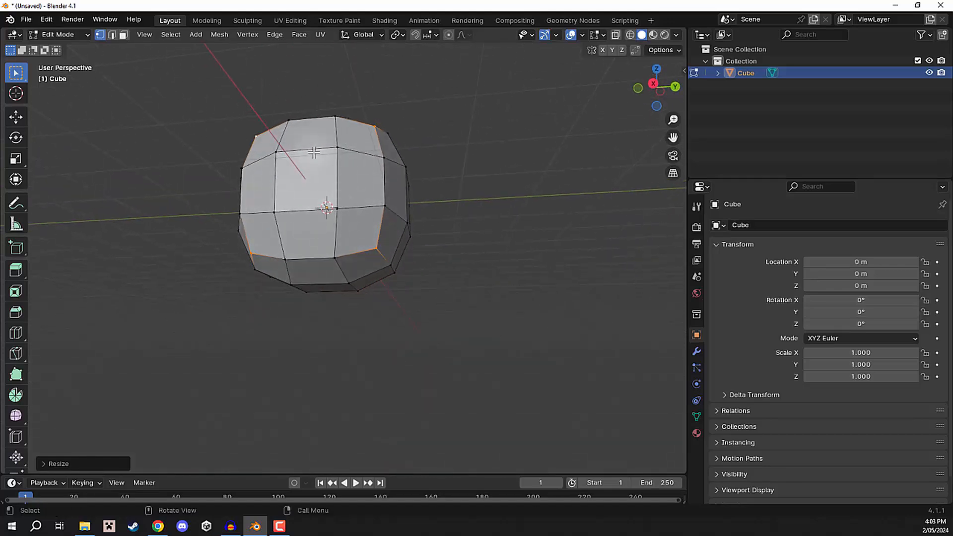
middle_click_drag(303, 190, 336, 220)
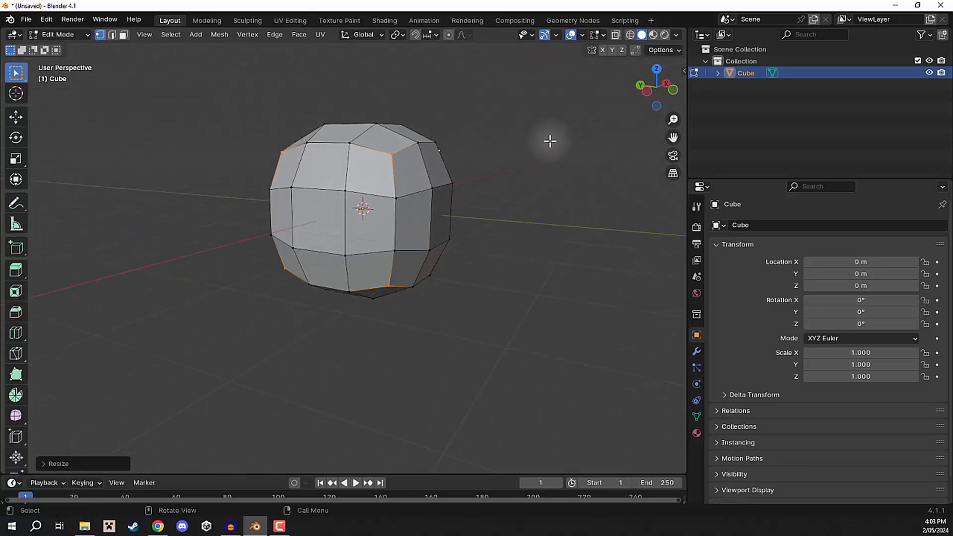
key("s")
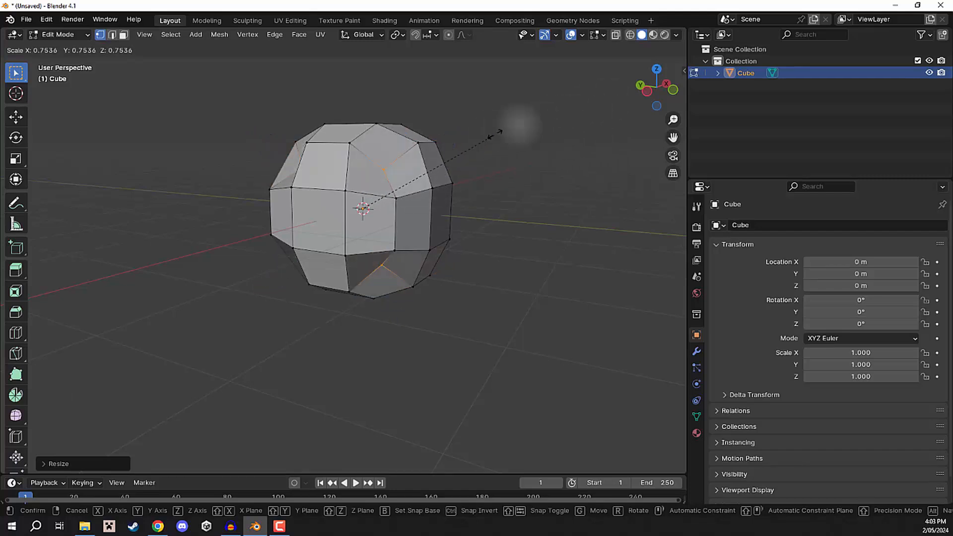
left_click(559, 121)
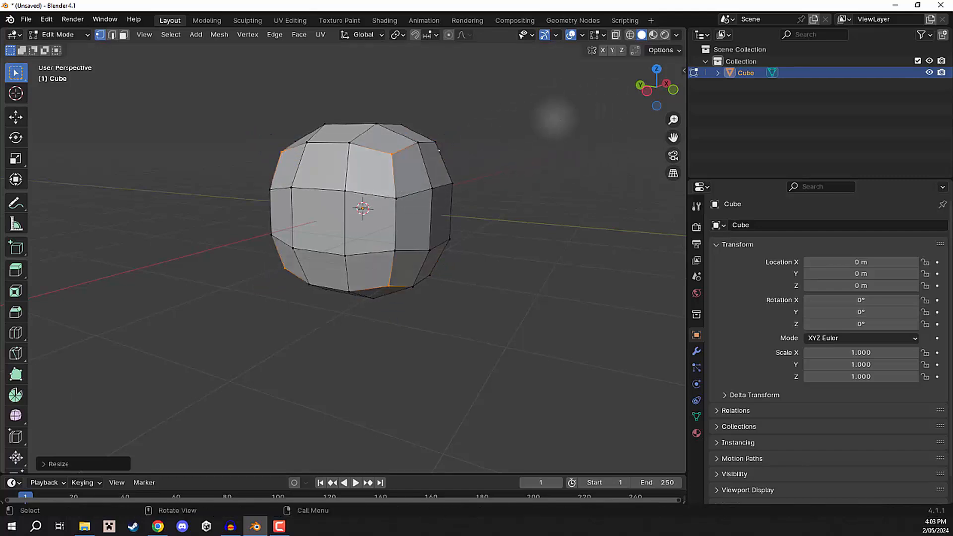
Step: Leave Edit Mode for Object Mode and view the rounded cube from around and above
middle_click_drag(559, 121, 509, 129)
key("Tab")
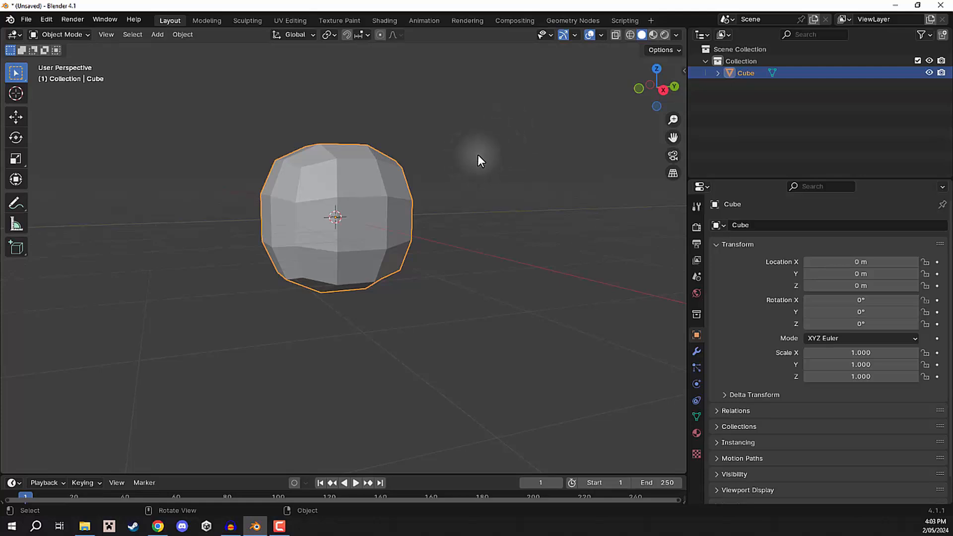
middle_click_drag(477, 155, 549, 218)
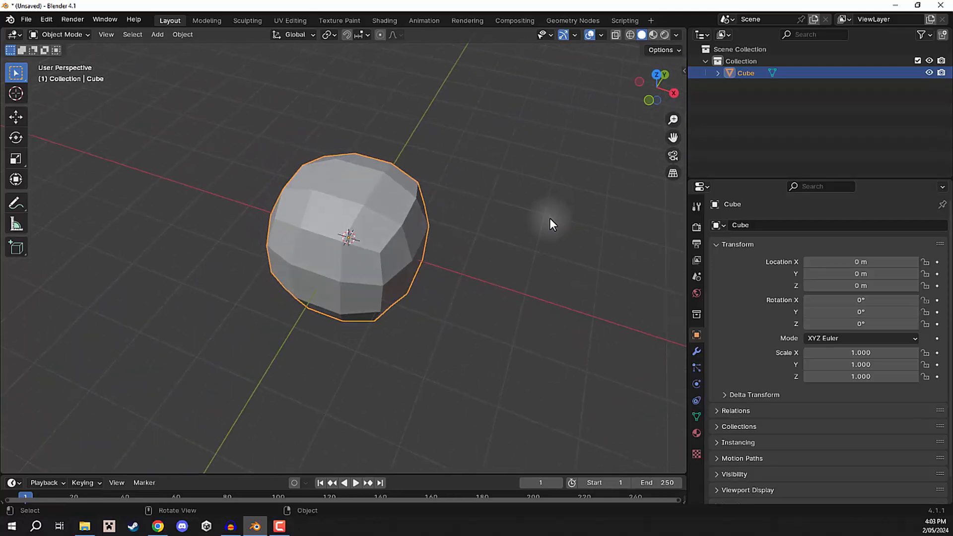